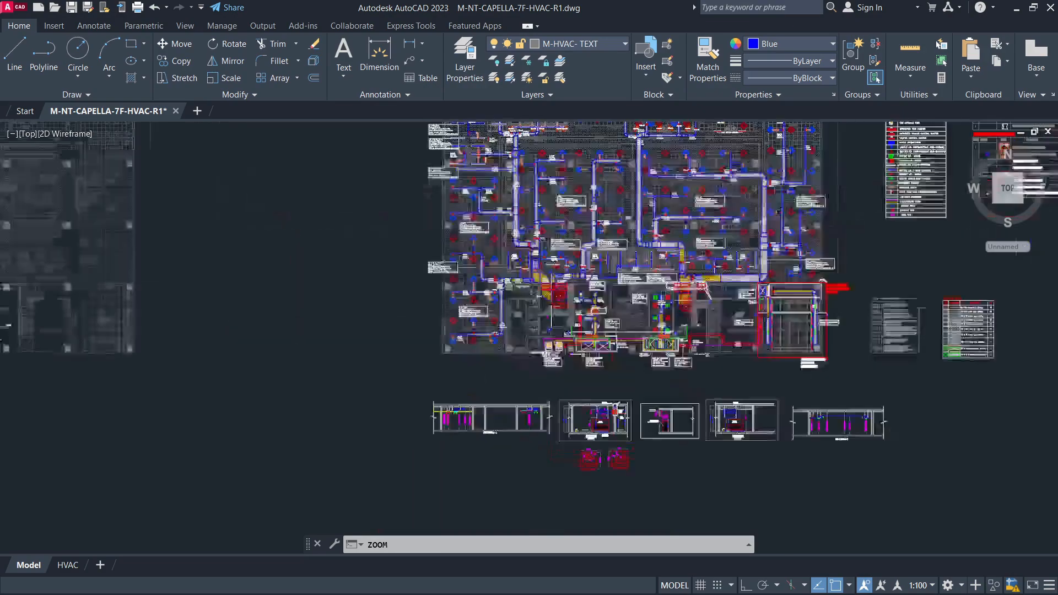
Examine the two dimensioned AHU plan details below Section-BB in the HVAC drawing
middle_click_drag(485, 337, 419, 233)
scroll(572, 430, "up", 10)
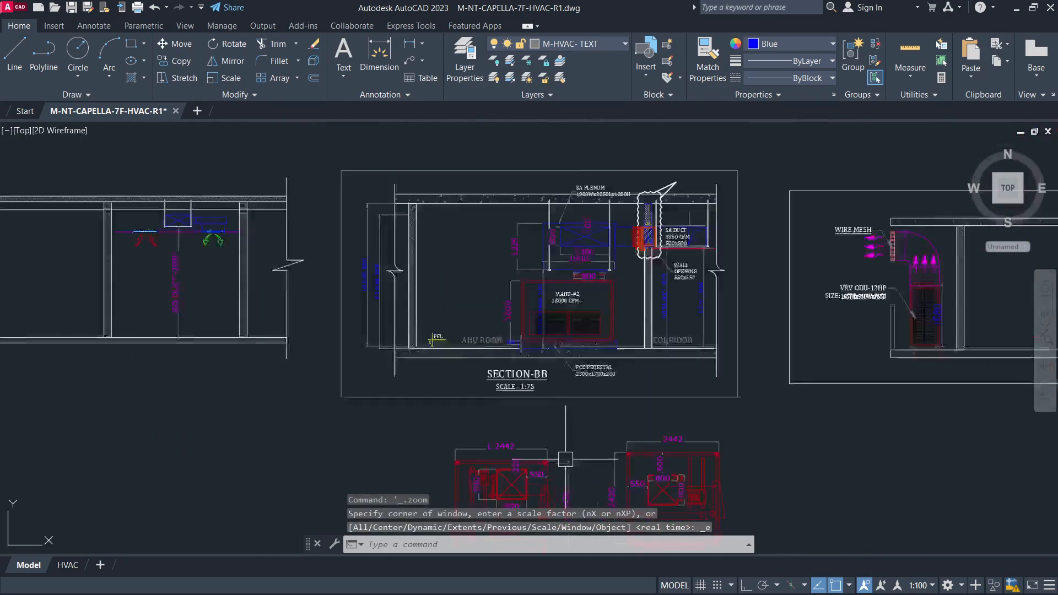
middle_click_drag(574, 441, 574, 239)
scroll(574, 239, "down", 3)
middle_click_drag(519, 336, 539, 274)
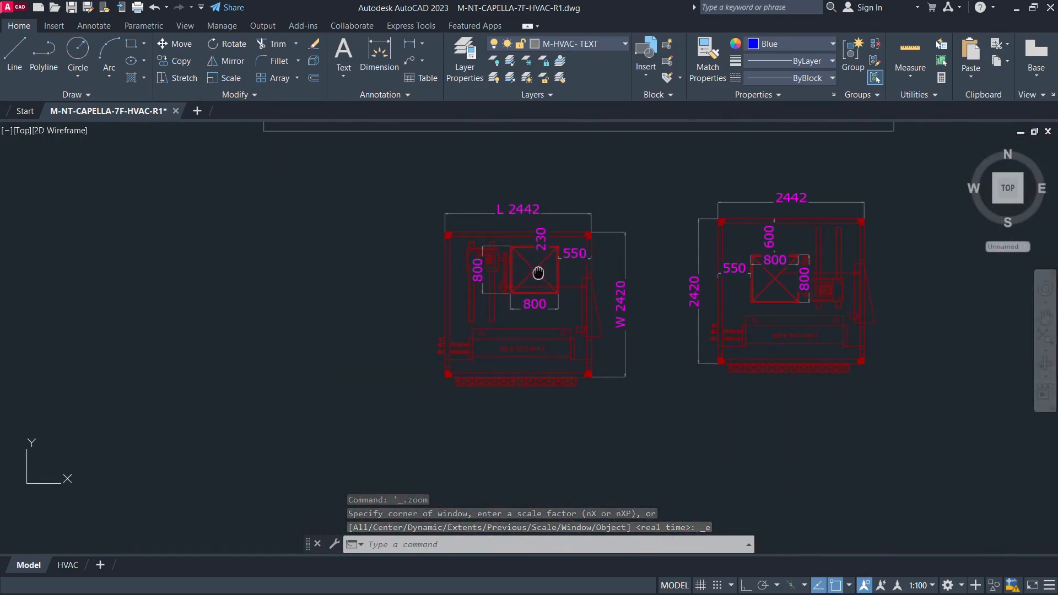
middle_click_drag(391, 286, 381, 311)
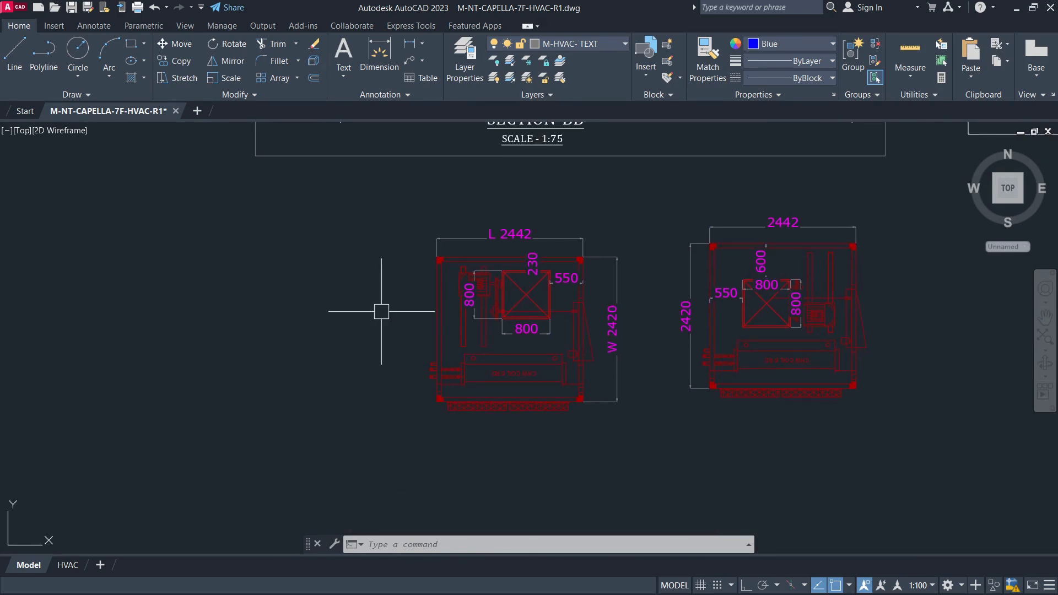
Switch to Revit and open the AHU 1 family
key("alt+Tab")
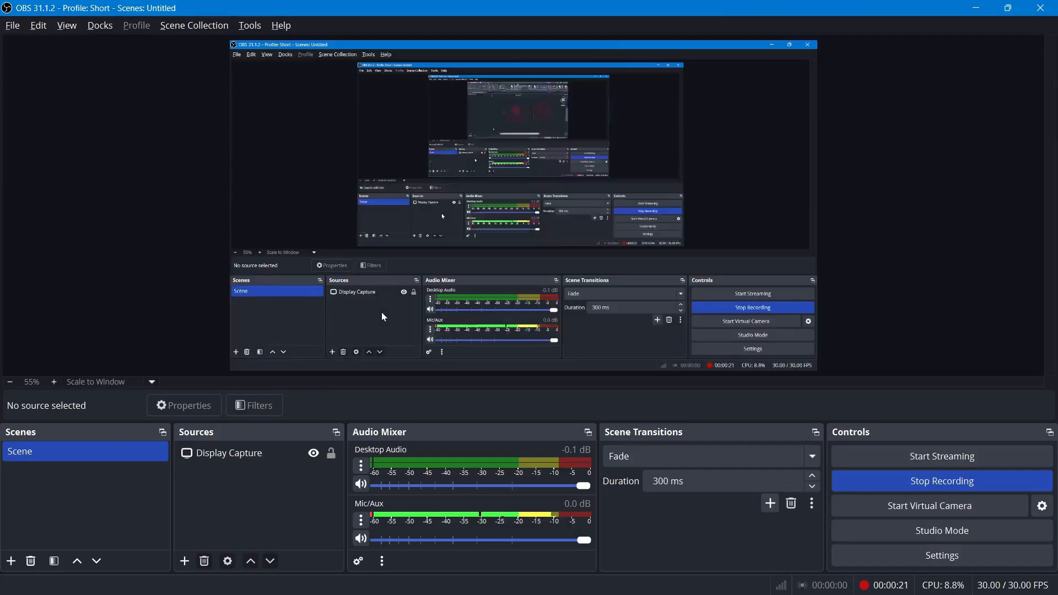
key("alt+Tab")
key("Tab")
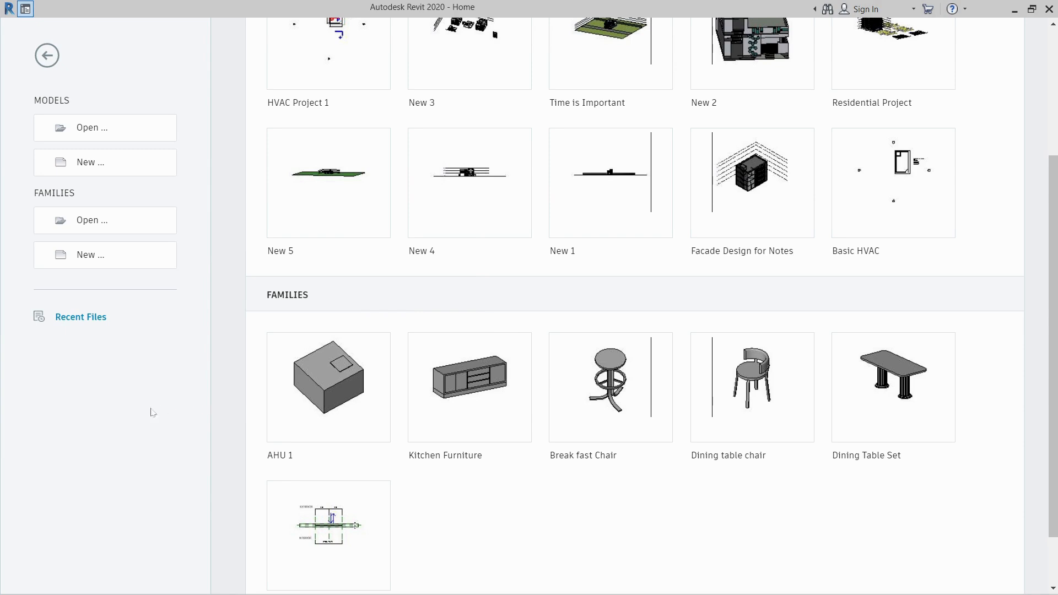
left_click(328, 386)
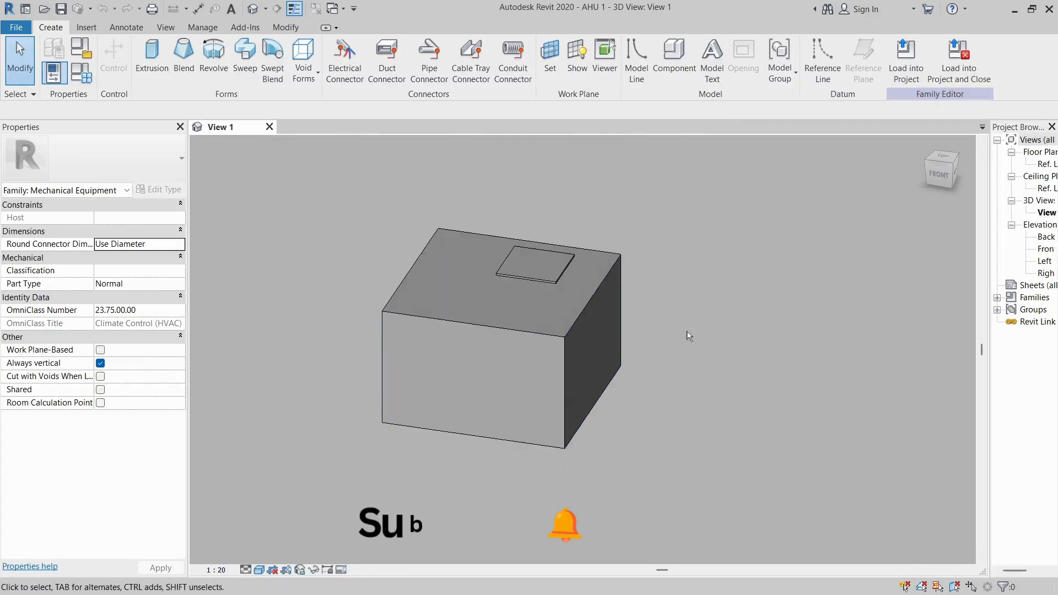
Examine the AHU body and its raised square outlet in the 3D view, widening the project browser to show full view names
middle_click_drag(689, 335, 499, 267, "shift")
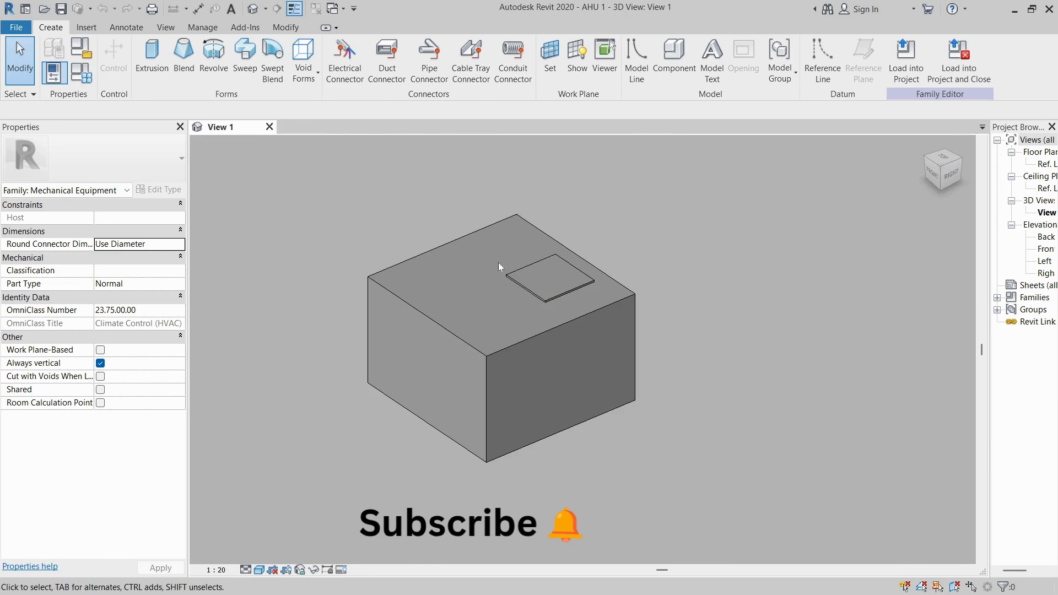
left_click_drag(989, 421, 887, 436)
scroll(571, 257, "up", 5)
scroll(574, 333, "down", 5)
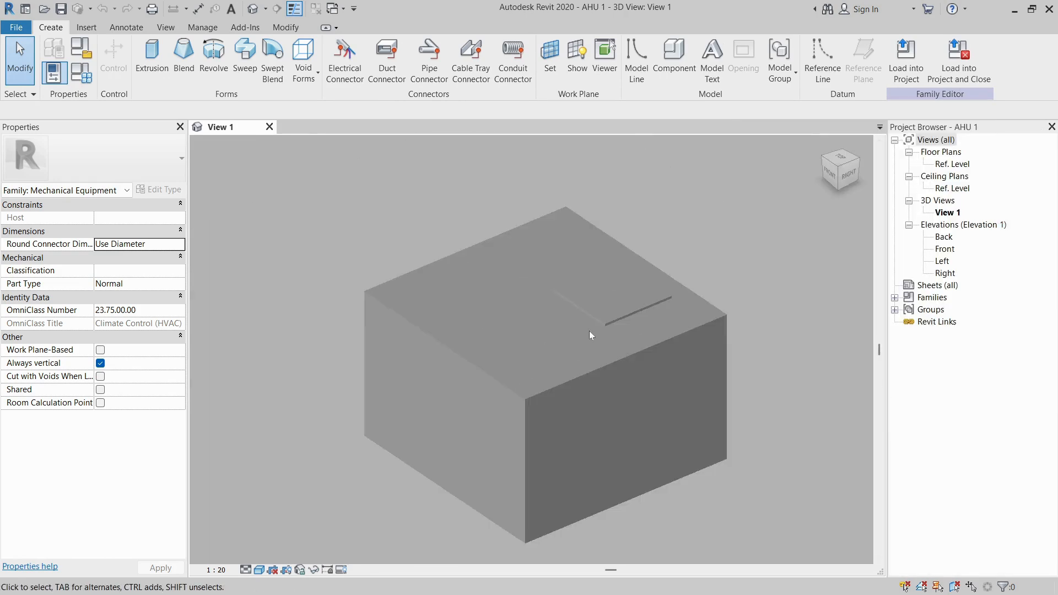
scroll(590, 335, "up", 3)
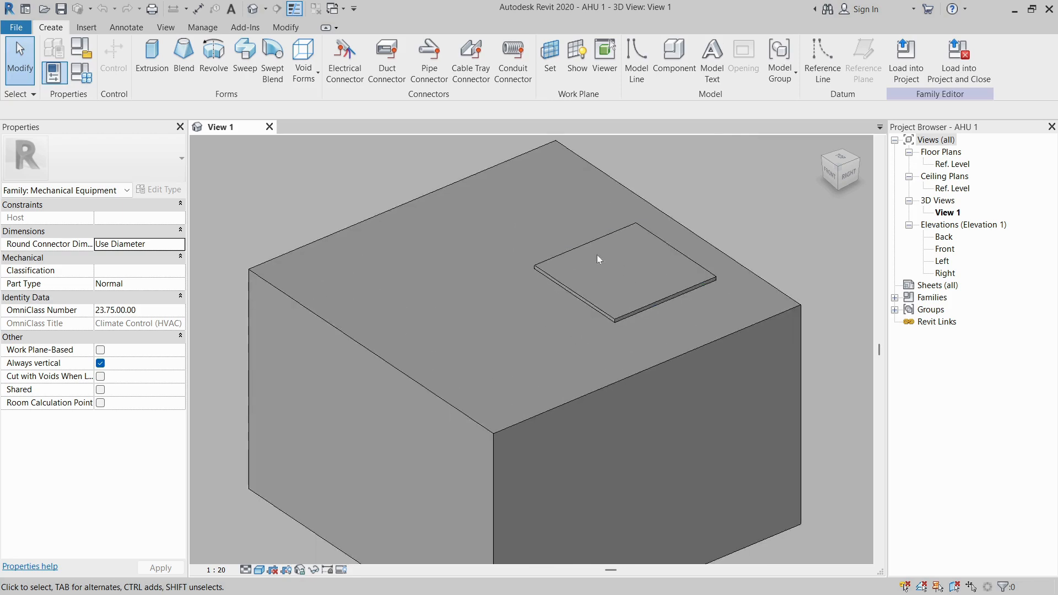
scroll(608, 283, "down", 3)
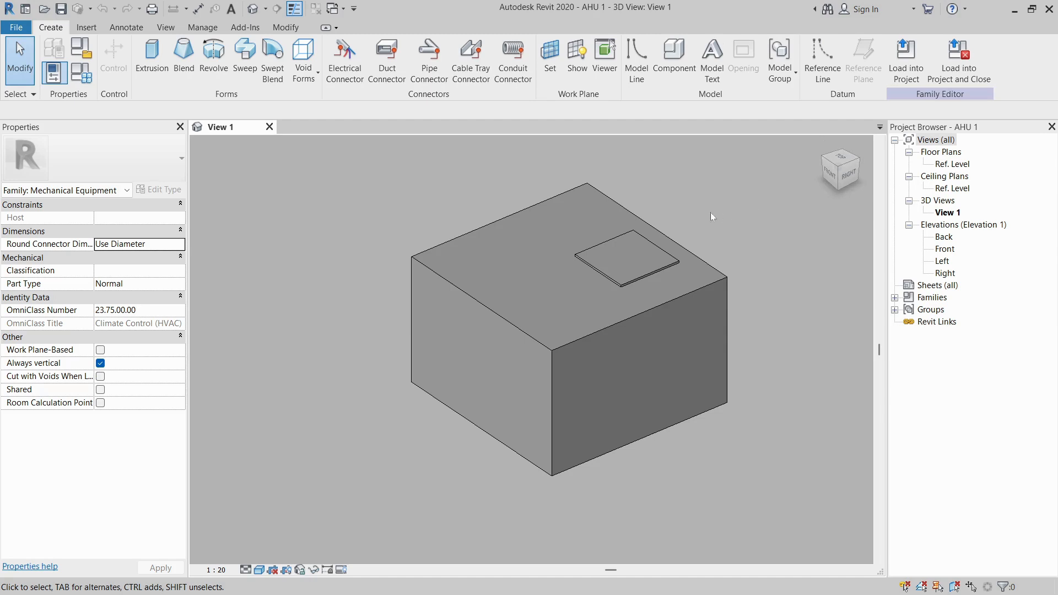
left_click_drag(669, 160, 726, 200)
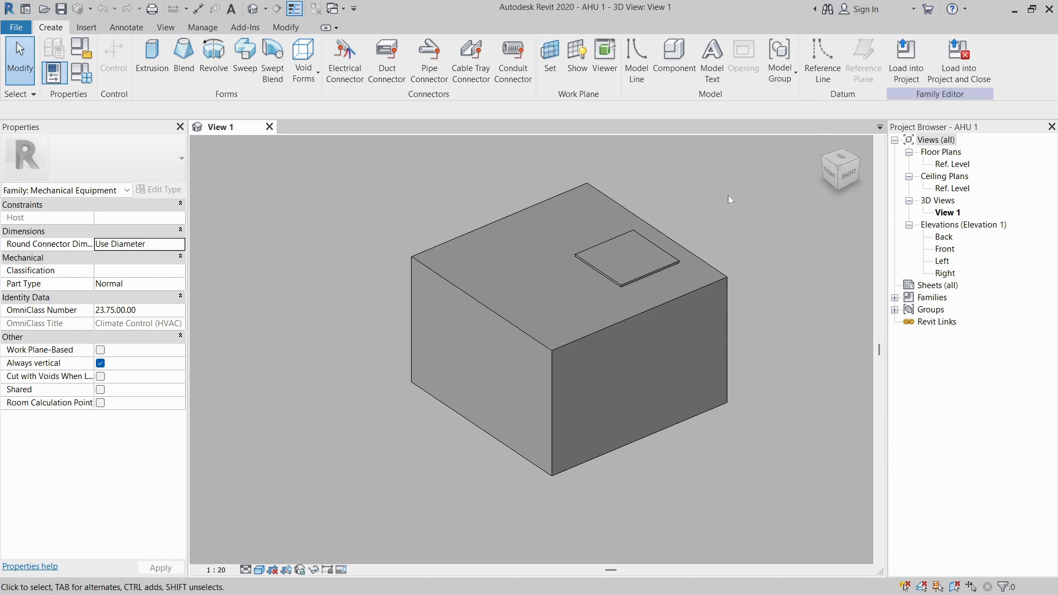
Open the Ref. Level floor plan to review the AHU's reference planes and dimensions
double_click(953, 164)
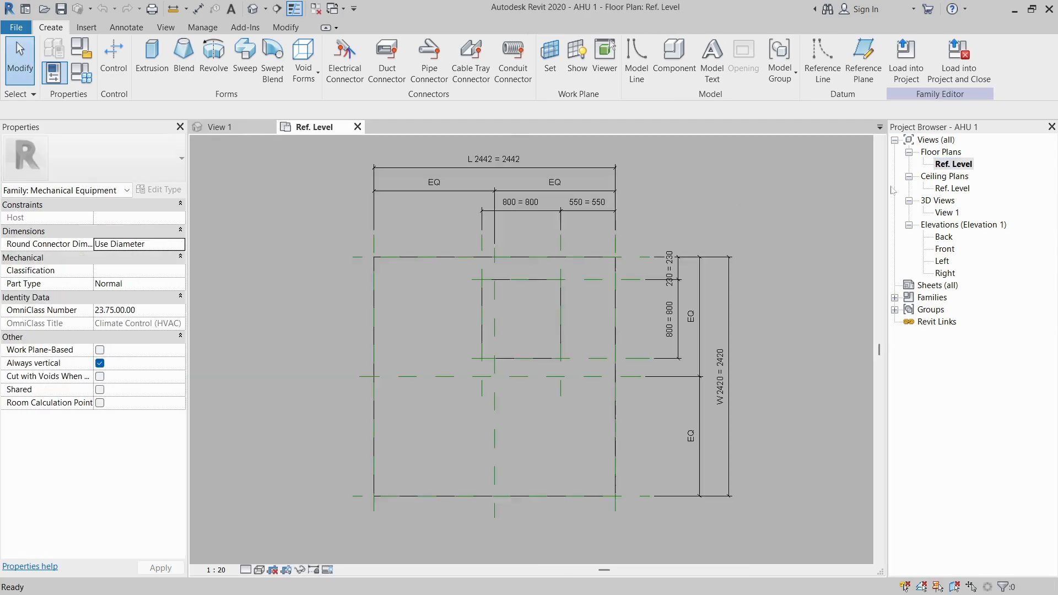
scroll(551, 319, "down", 2)
scroll(507, 306, "up", 1)
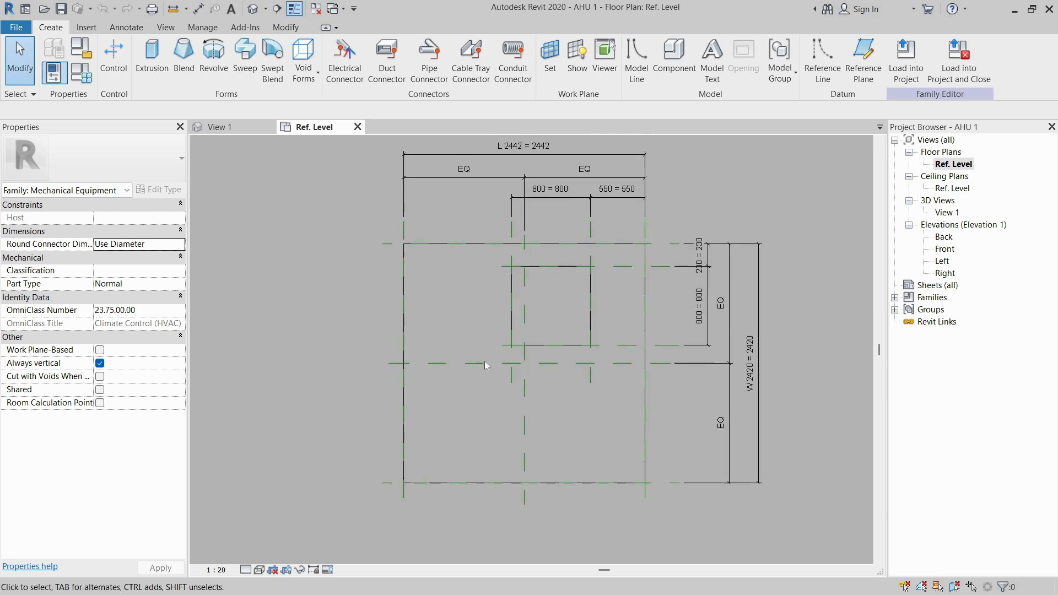
Switch to the AutoCAD drawing and examine the pipe connections and dimensions around the first AHU plan detail
key("alt+Tab")
key("alt+Tab")
key("alt+Tab")
key("alt+Tab")
key("Tab")
key("alt+Tab")
scroll(491, 359, "down", 3)
scroll(563, 370, "up", 3)
scroll(563, 370, "up", 3)
scroll(481, 331, "down", 3)
scroll(453, 326, "up", 1)
left_click(452, 321)
left_click(542, 370)
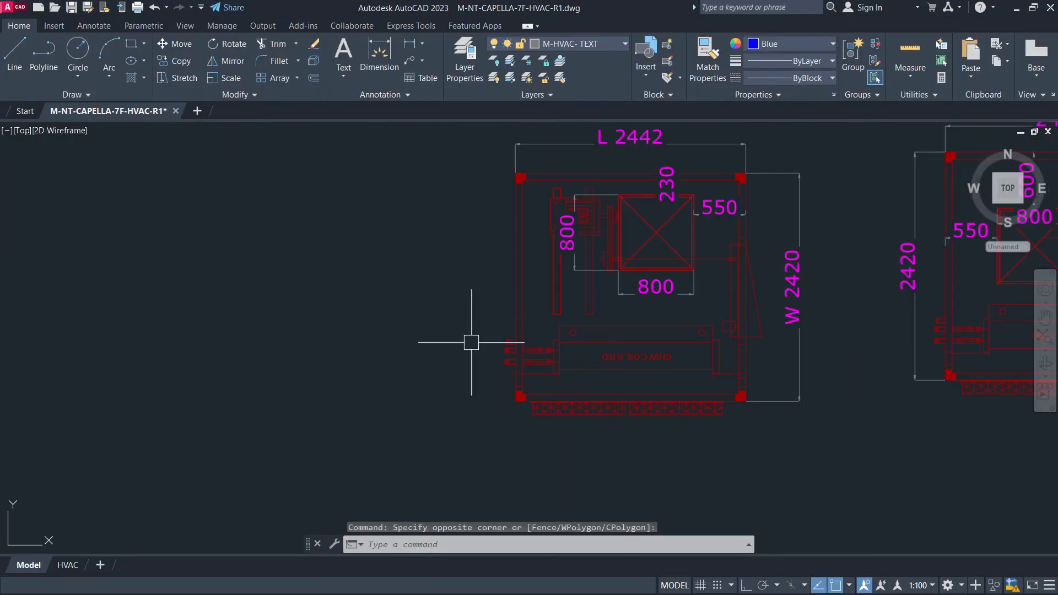
left_click(225, 259)
left_click(337, 350)
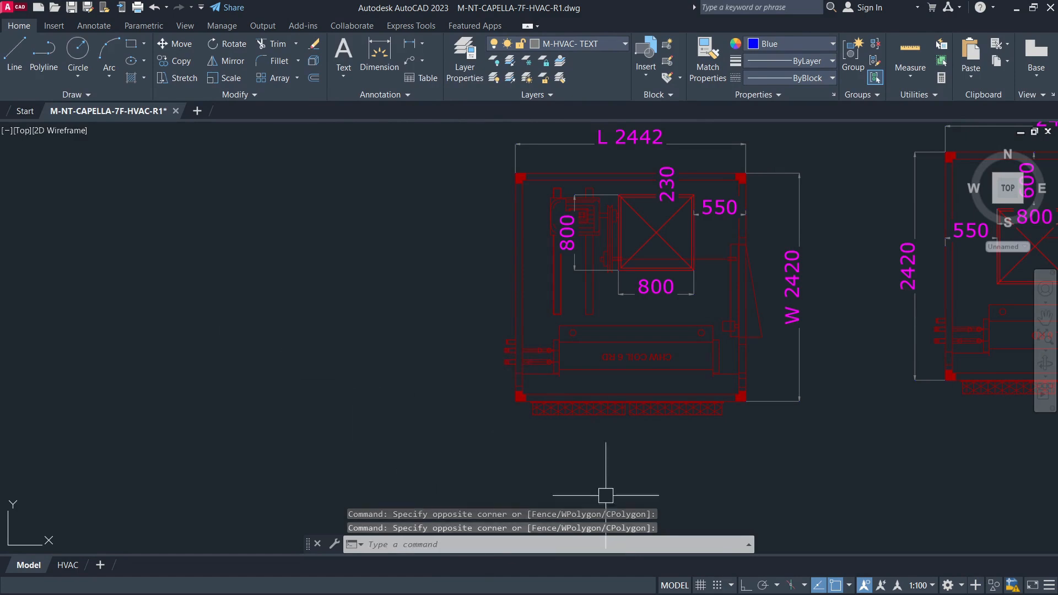
left_click(837, 275)
left_click(846, 343)
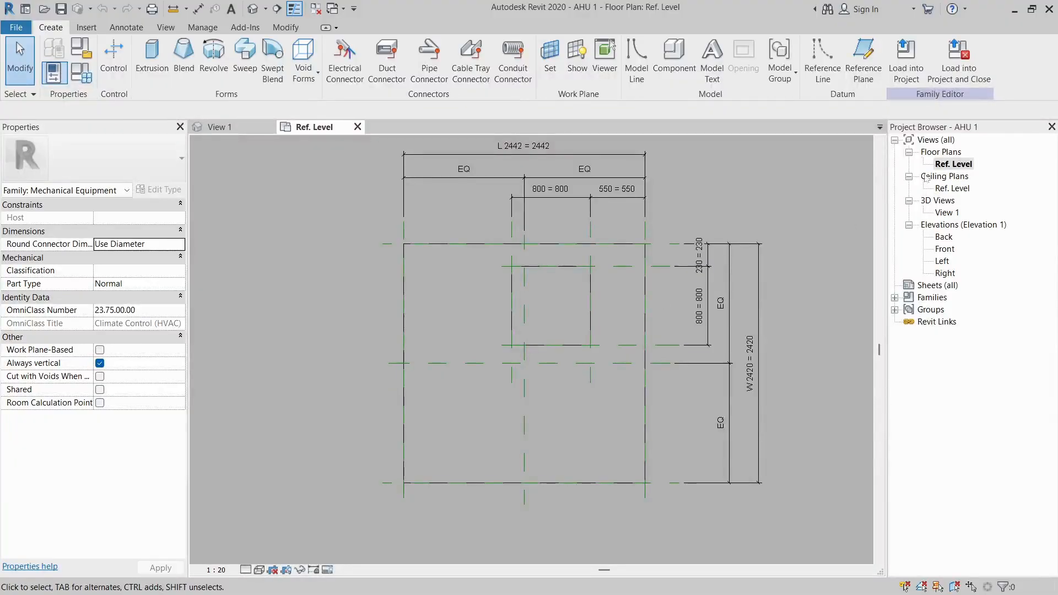
In the Revit AHU family, open the Left elevation and bring the unit's side face into view
double_click(942, 262)
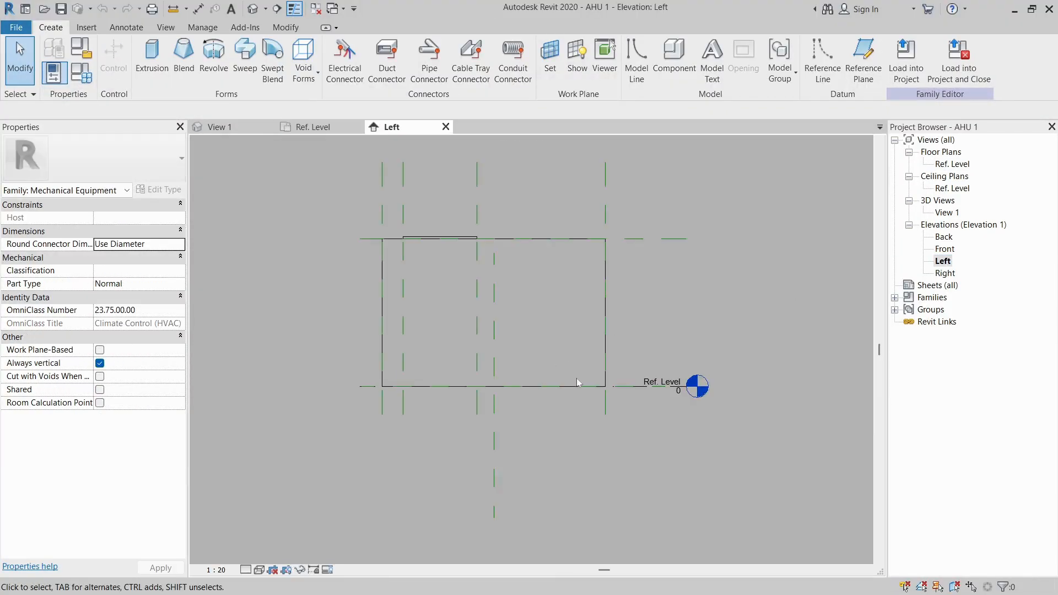
scroll(553, 353, "up", 2)
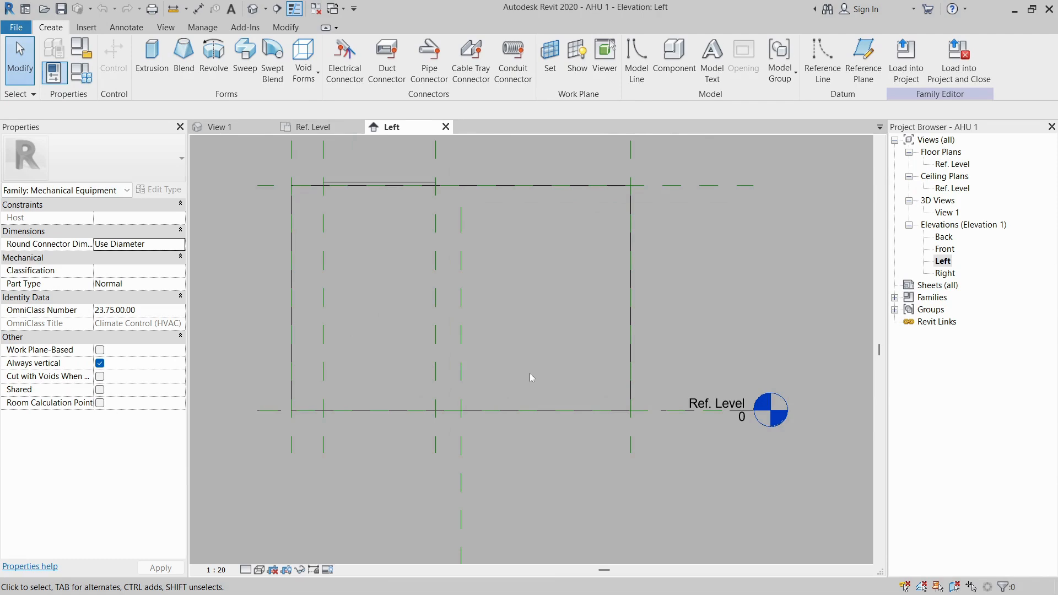
left_click_drag(528, 373, 550, 395)
Start an extrusion and sketch a circle of 25 mm radius near the lower right part of the AHU's side
left_click(152, 56)
left_click(562, 46)
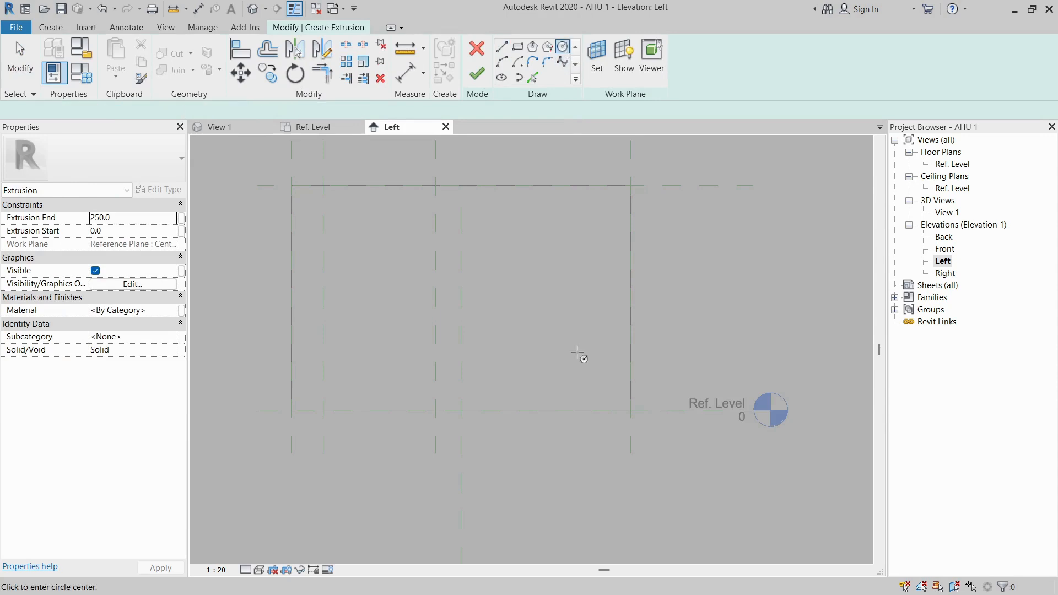
scroll(588, 364, "up", 1)
scroll(594, 365, "up", 1)
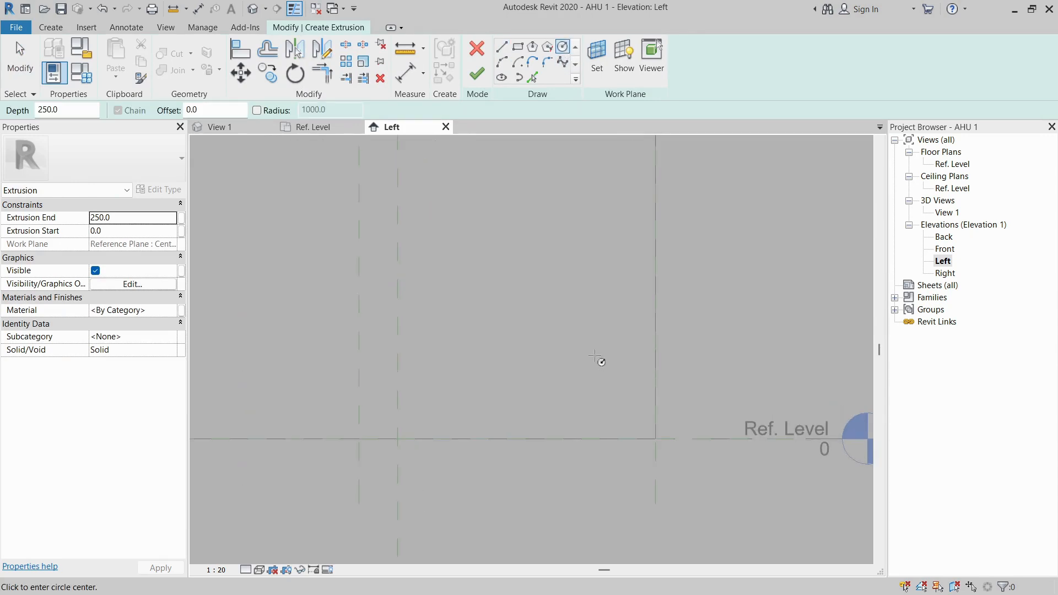
left_click(597, 358)
scroll(607, 363, "up", 2)
scroll(607, 363, "up", 1)
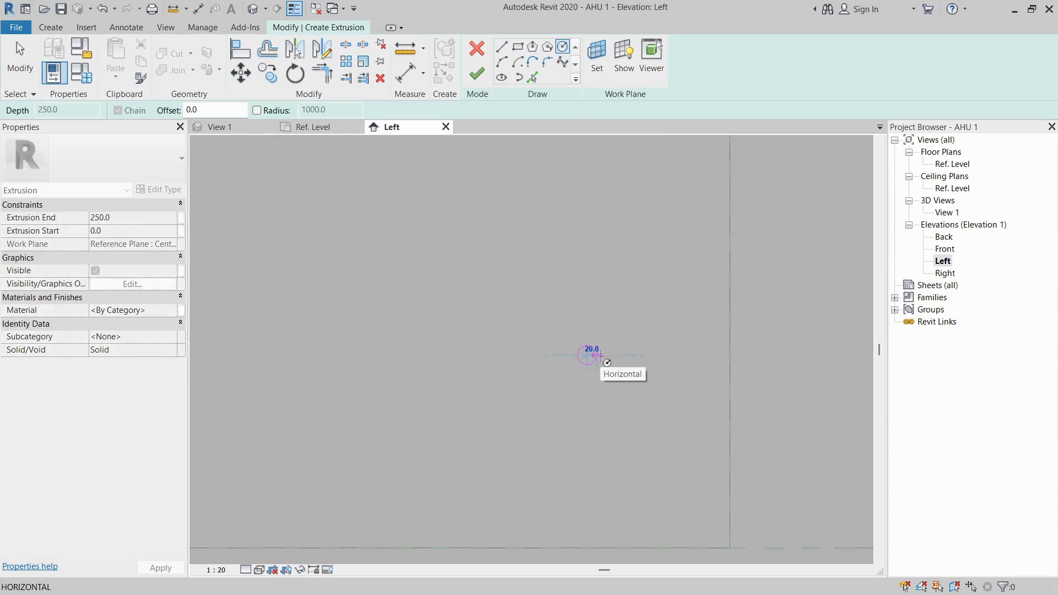
scroll(607, 361, "up", 1)
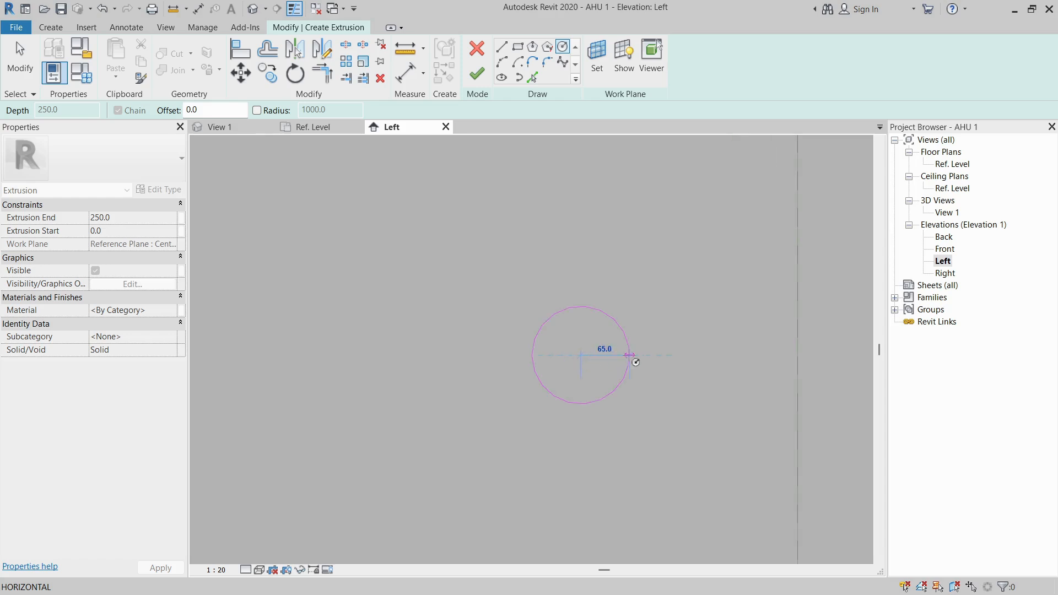
type("25")
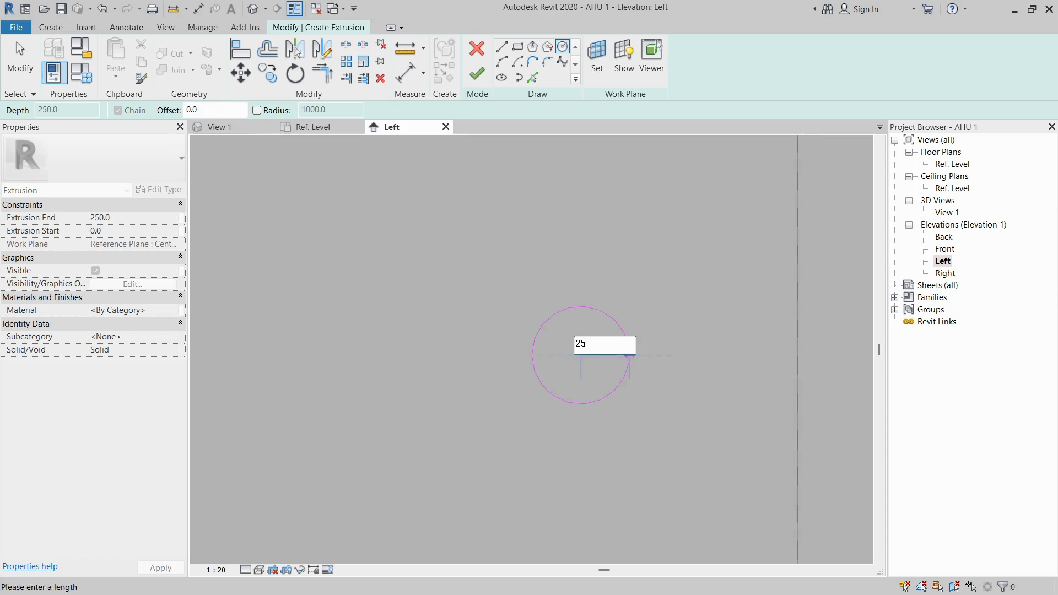
key("Return")
scroll(641, 357, "down", 2)
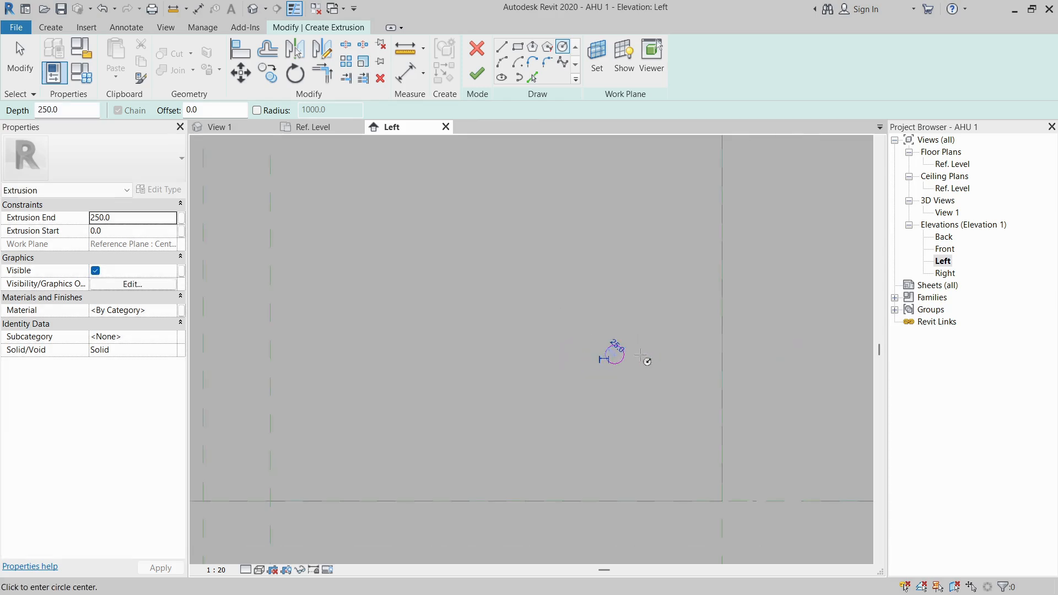
Sketch two more circles of 25 mm radius, one to the upper left and one to the lower left of the first
left_click(542, 314)
type("25")
key("Return")
left_click(509, 459)
type("25")
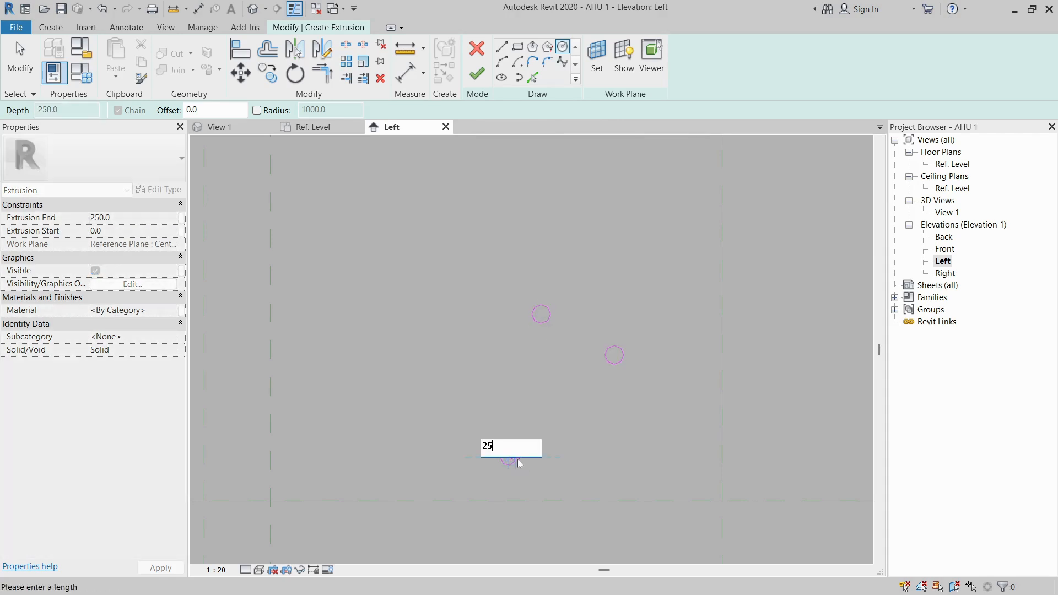
key("Return")
key("Escape")
key("Escape")
Move the upper two circles down and to the right, and shift the lowest circle to the right
left_click_drag(644, 415, 515, 298)
left_click_drag(614, 364, 642, 410)
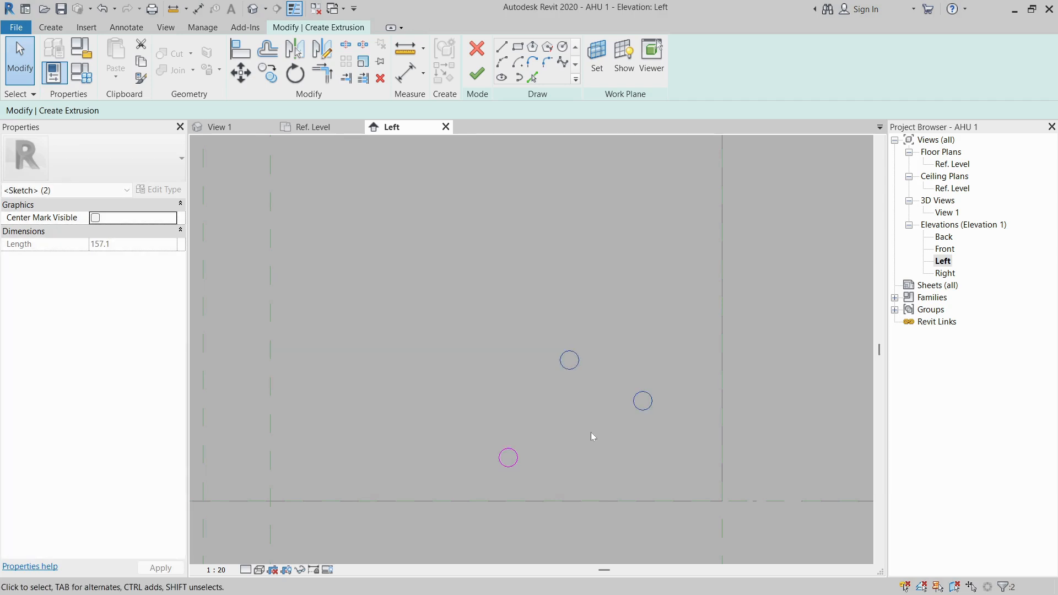
left_click(465, 447)
left_click_drag(508, 455, 556, 465)
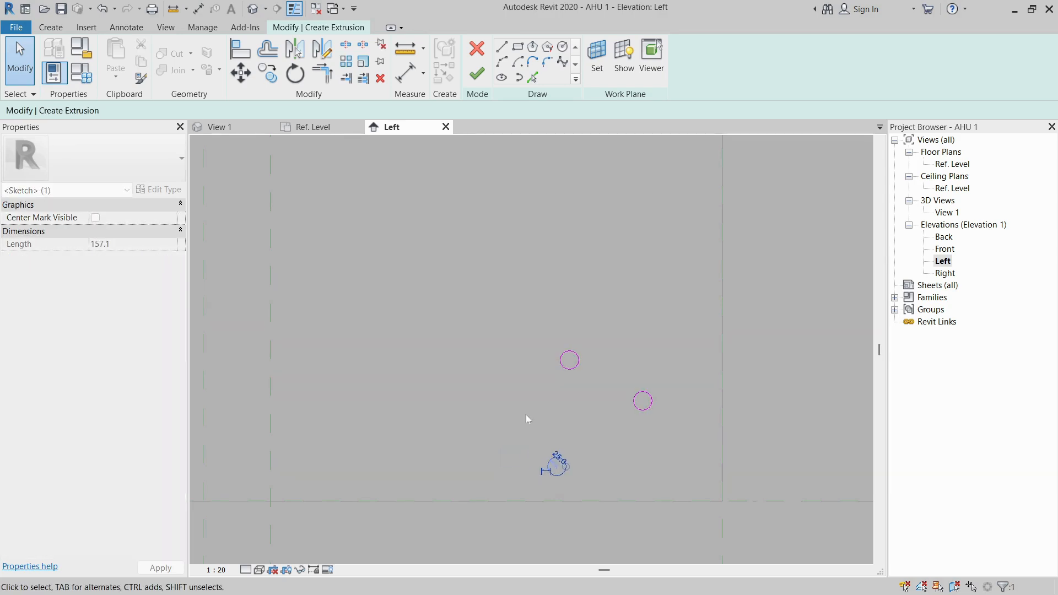
left_click(601, 388)
left_click_drag(602, 382, 516, 334)
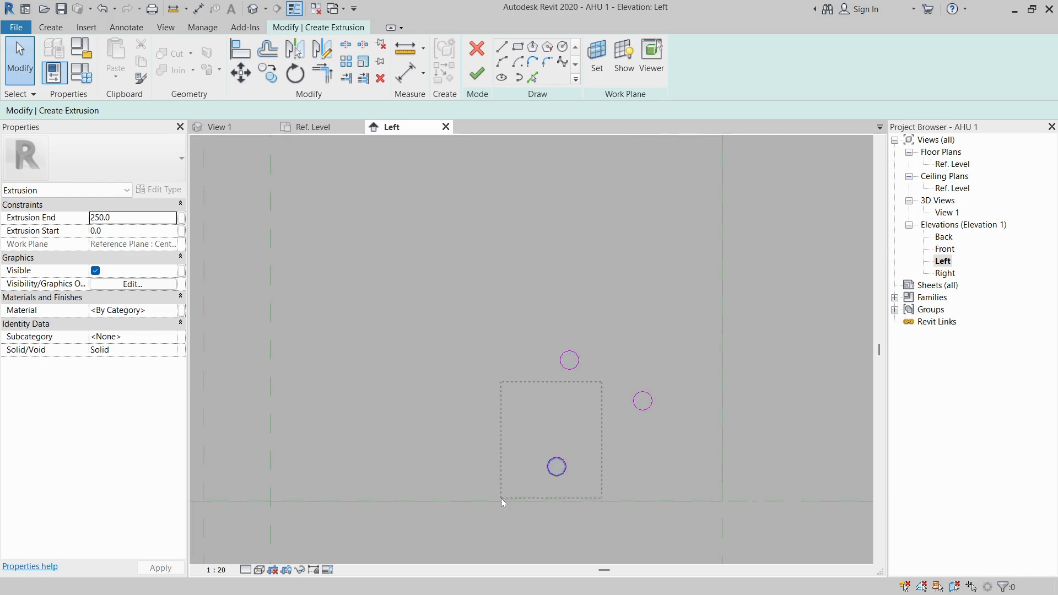
mouse_move(502, 499)
left_mouse_down()
mouse_move(655, 376)
mouse_move(678, 392)
mouse_move(624, 366)
mouse_move(672, 437)
left_mouse_up()
left_click_drag(599, 381, 541, 307)
left_click_drag(585, 436, 583, 409)
middle_click(581, 409)
middle_click(581, 409)
Add a diameter dimension to each of the three sketched circles
scroll(568, 359, "up", 6)
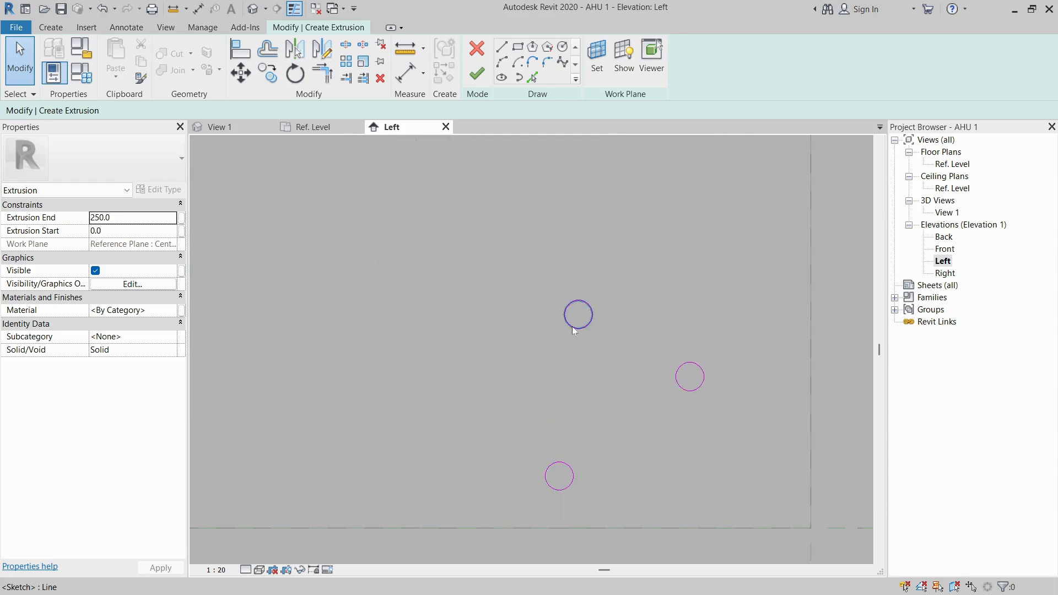
left_click(571, 323)
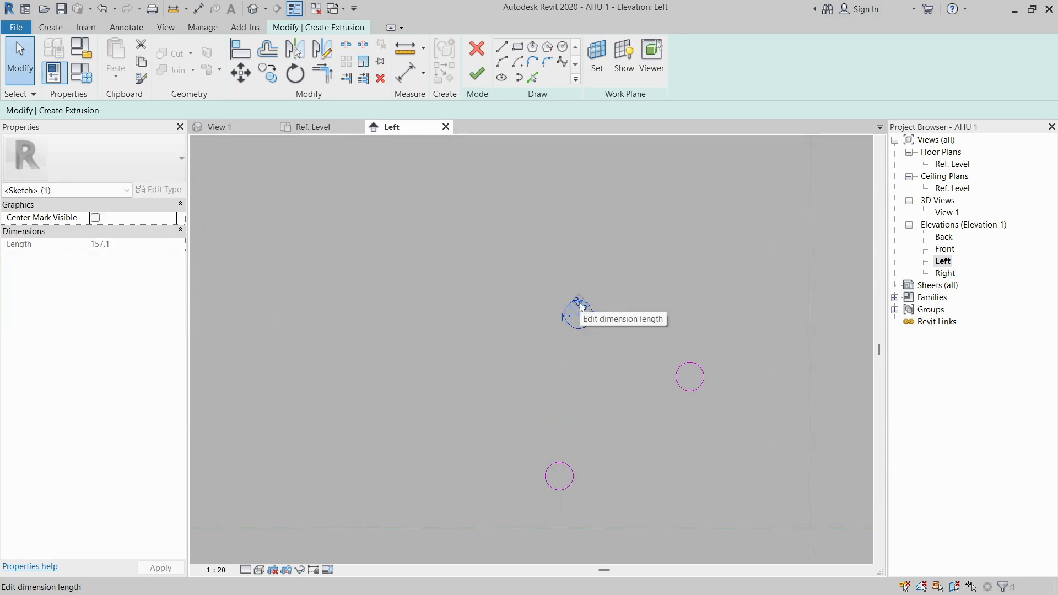
left_click(571, 359)
key("d")
key("i")
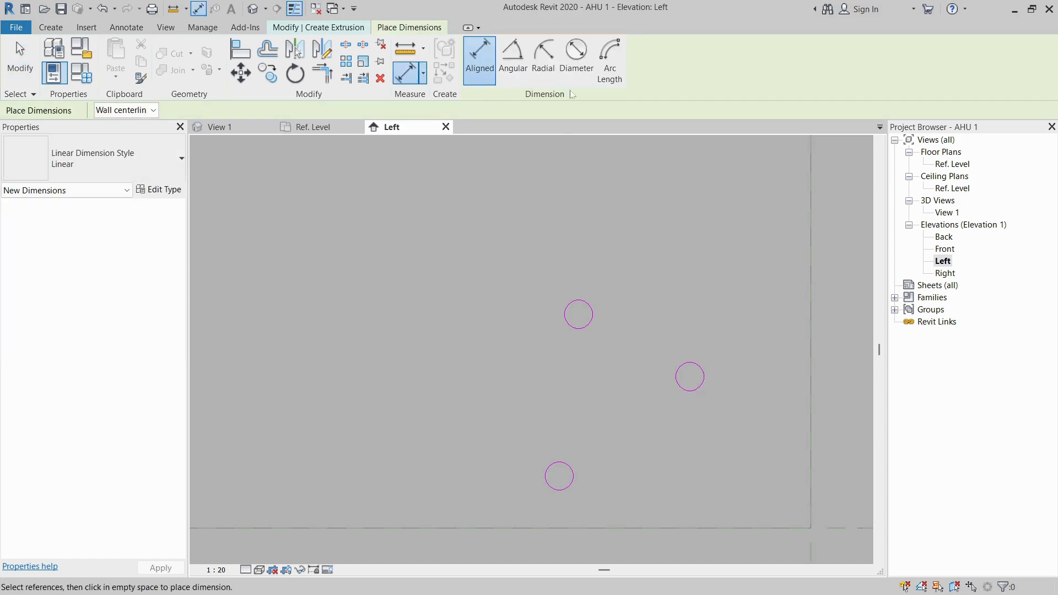
left_click(576, 55)
left_click(598, 311)
left_click(605, 244)
left_click(704, 379)
left_click(722, 422)
left_click(565, 495)
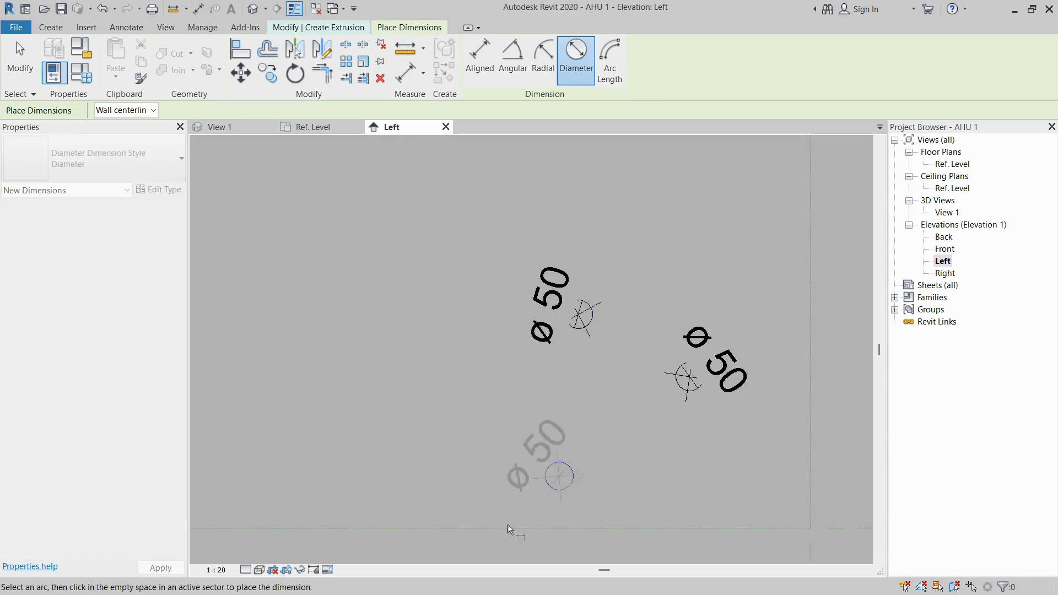
left_click(539, 522)
key("Escape")
key("Escape")
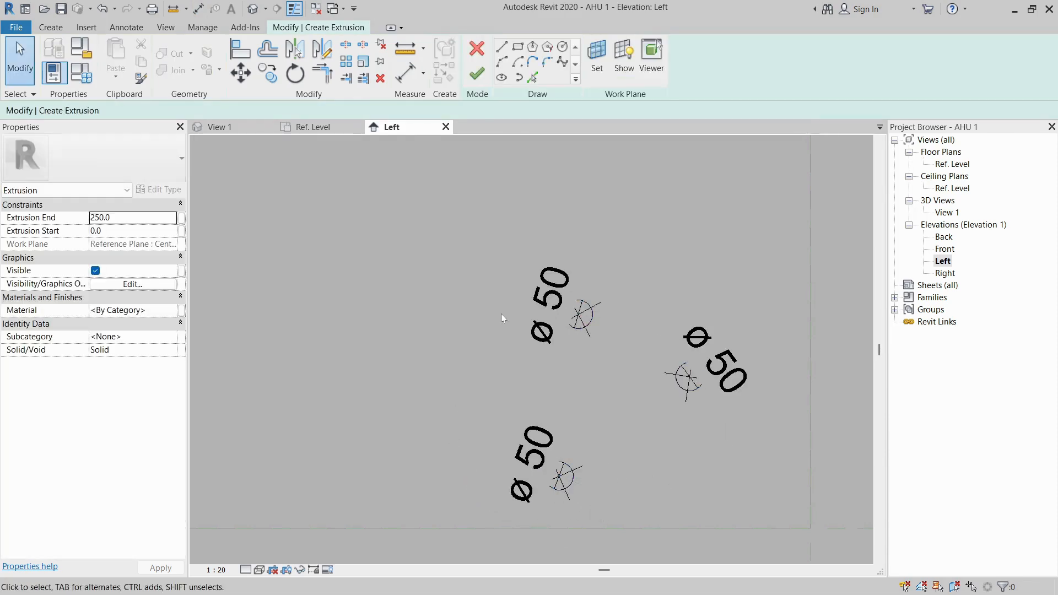
Label the upper-left circle's diameter dimension with a new type family parameter named Hot Water
scroll(501, 313, "down", 1)
left_click(540, 270)
left_click(540, 270)
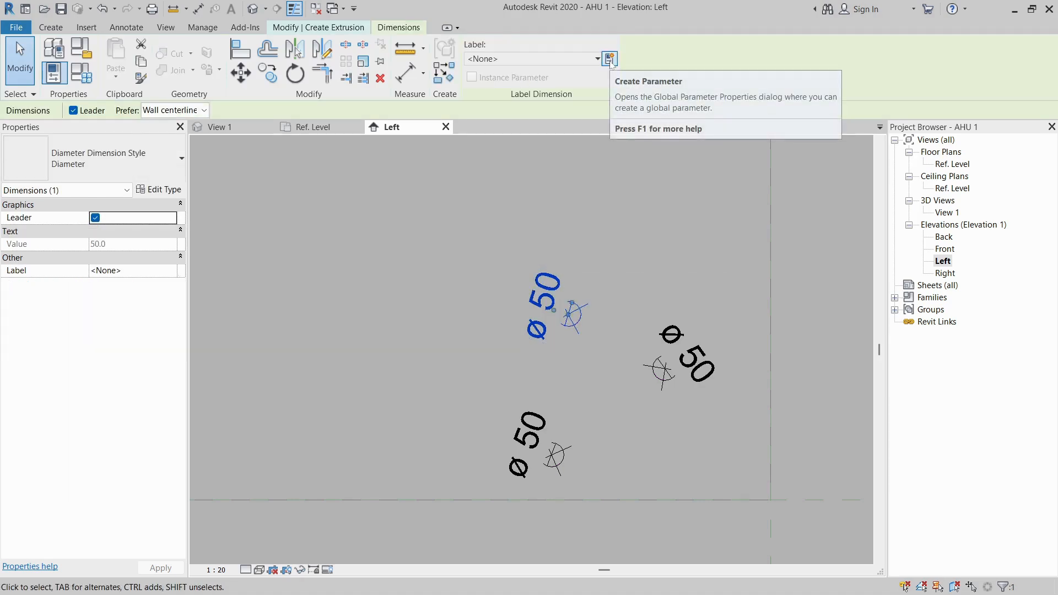
left_click(610, 58)
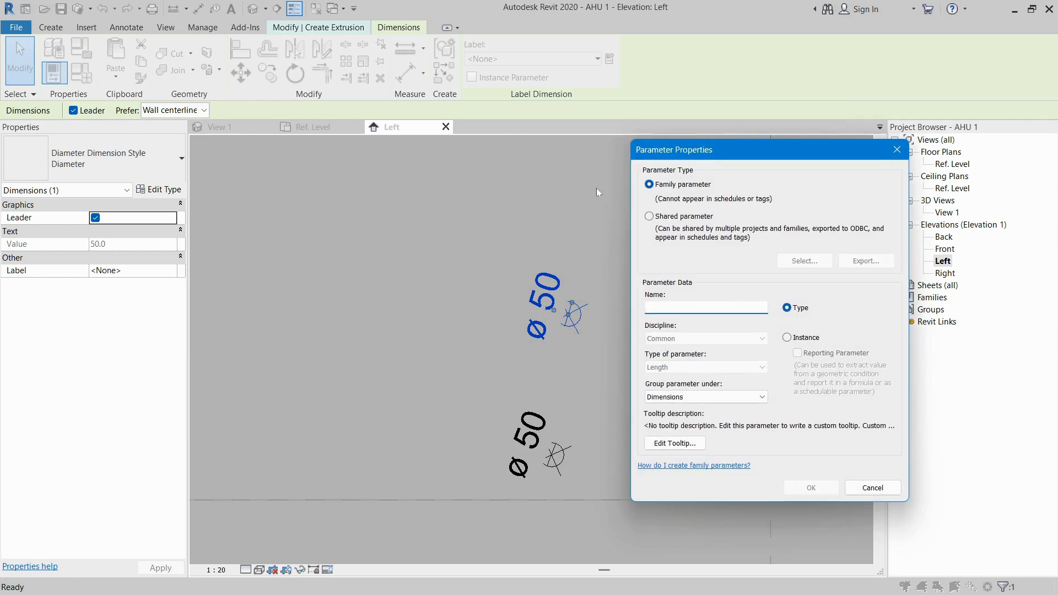
type("Hot Water")
key("Return")
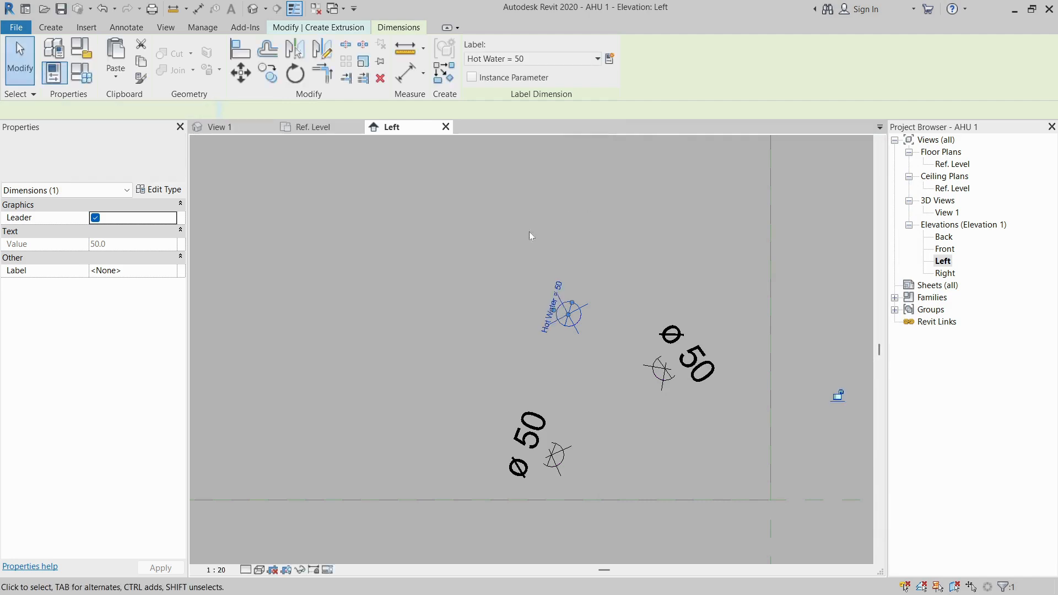
Label the rightmost circle's diameter dimension with a new type family parameter named Cold Water
left_click(720, 284)
left_click(689, 317)
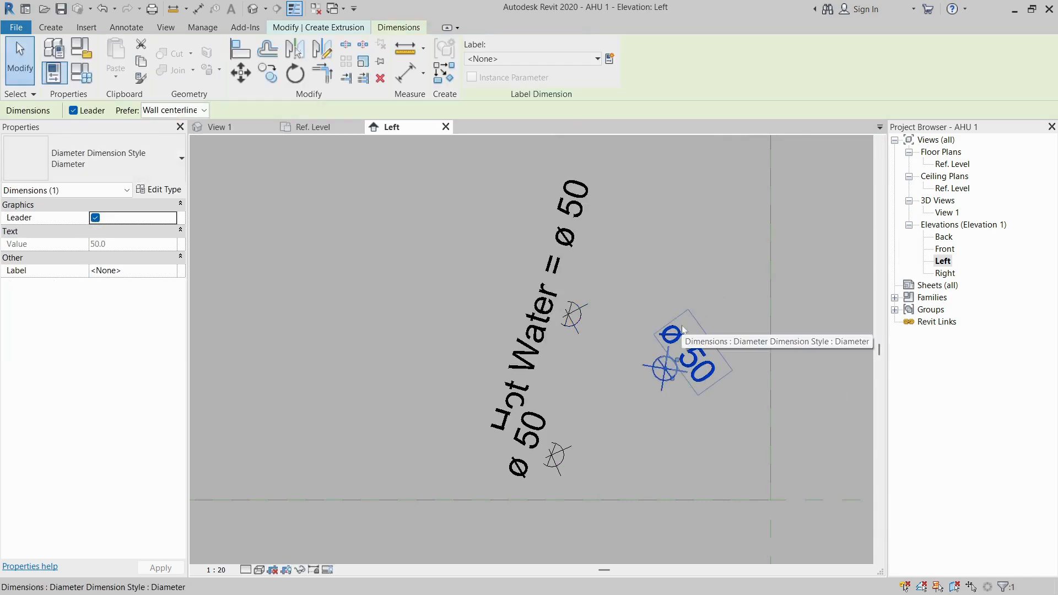
left_click(611, 59)
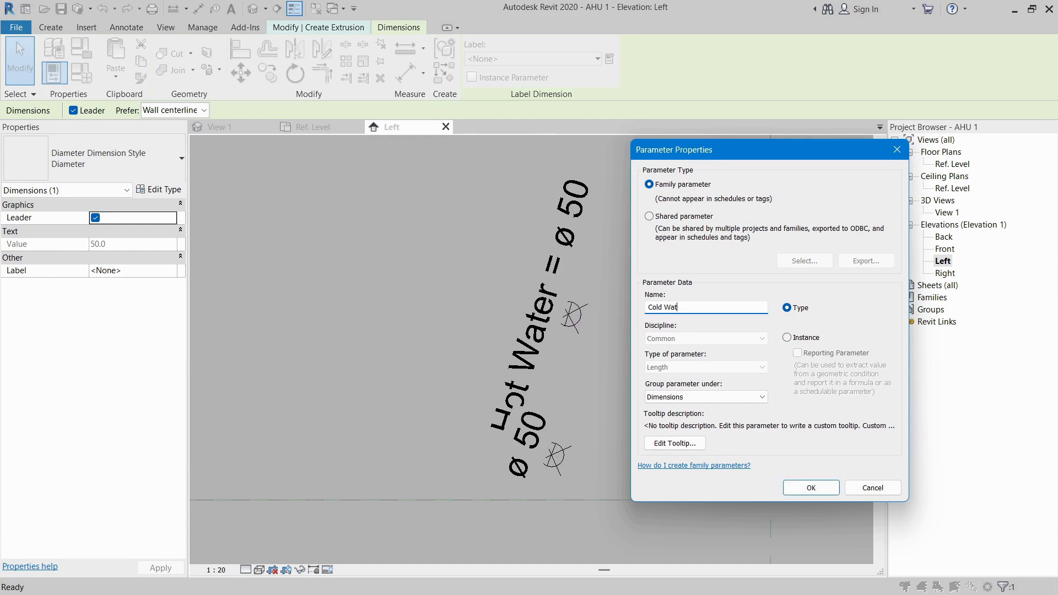
key("Return")
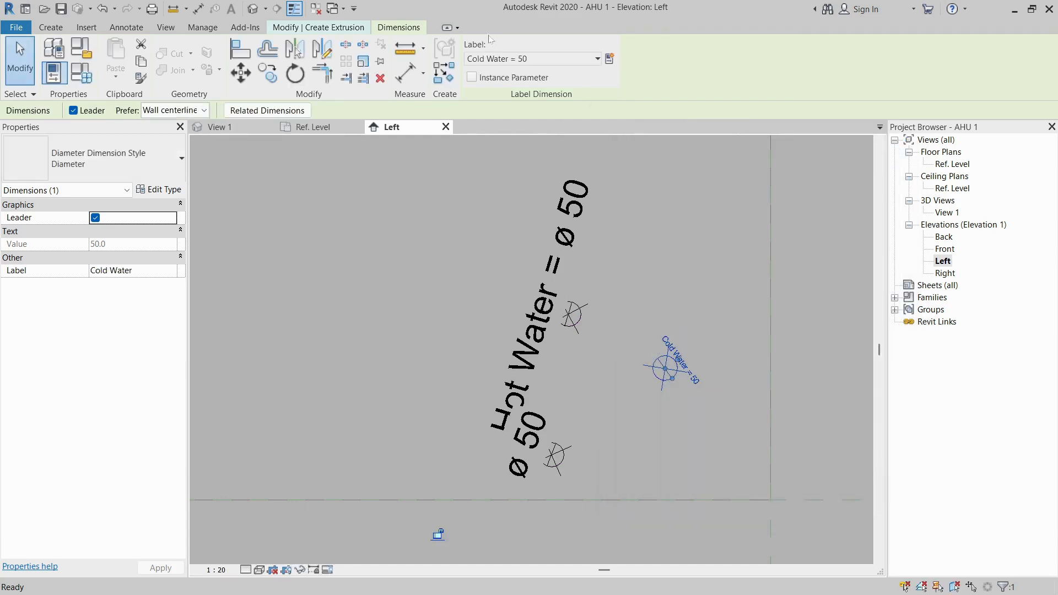
Label the lowest circle's diameter dimension with a new type family parameter named Drain Out
left_click(523, 473)
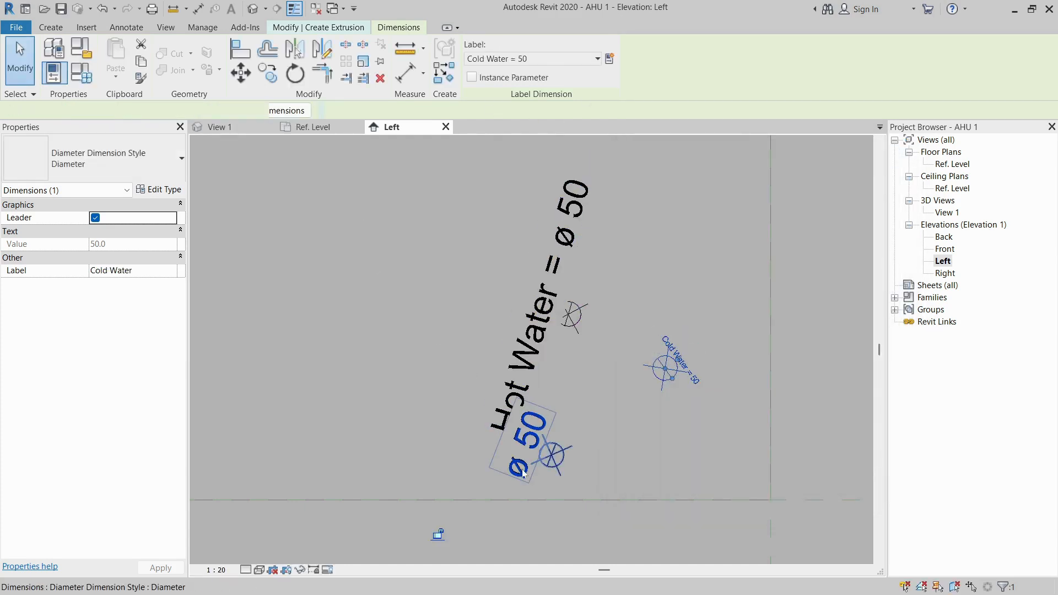
left_click(611, 59)
type("Dra")
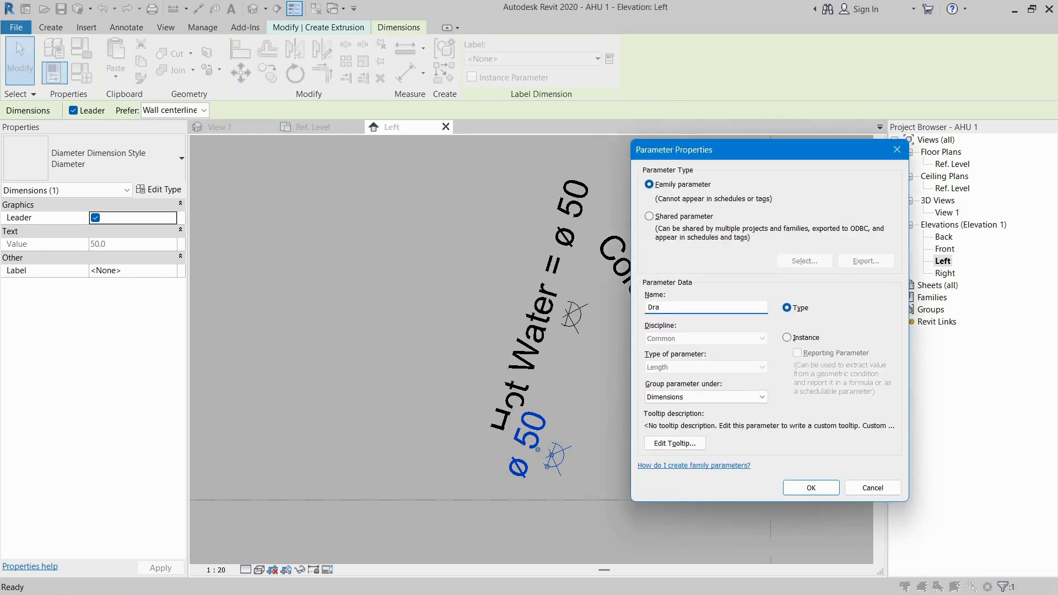
type("in Out")
key("Return")
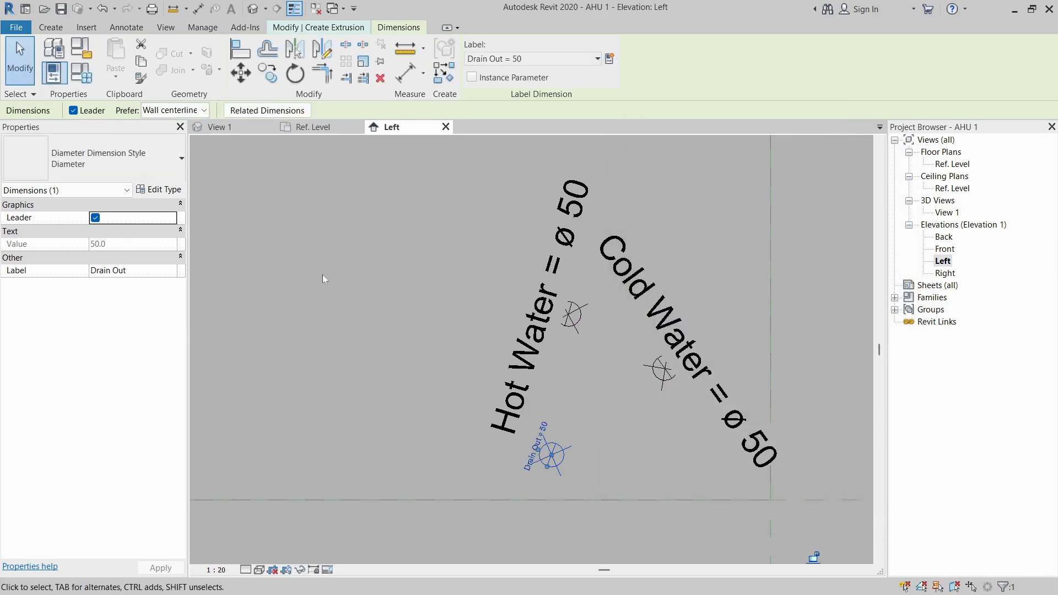
Finish the three-circle sketch to create the pipe-connection extrusion
left_click(356, 301)
scroll(373, 296, "down", 2)
middle_click_drag(373, 296, 403, 292)
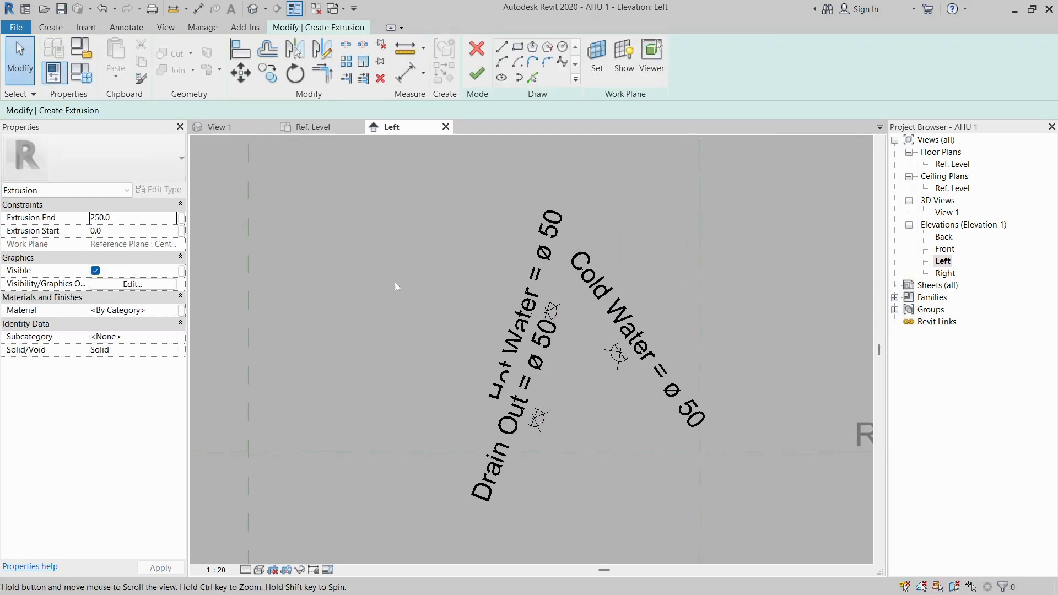
scroll(395, 281, "down", 3)
scroll(533, 349, "up", 3)
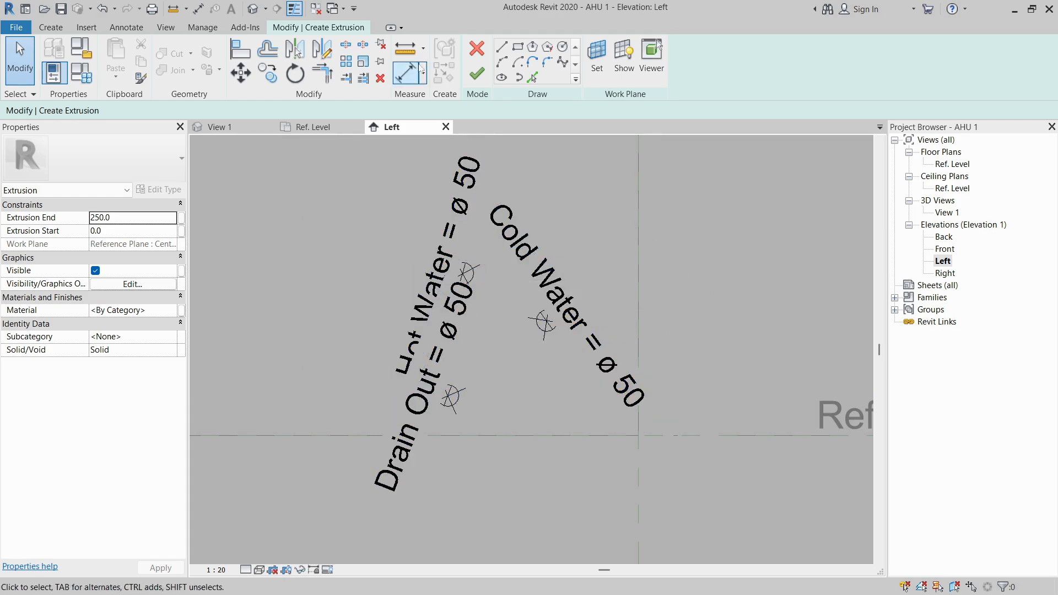
left_click(478, 74)
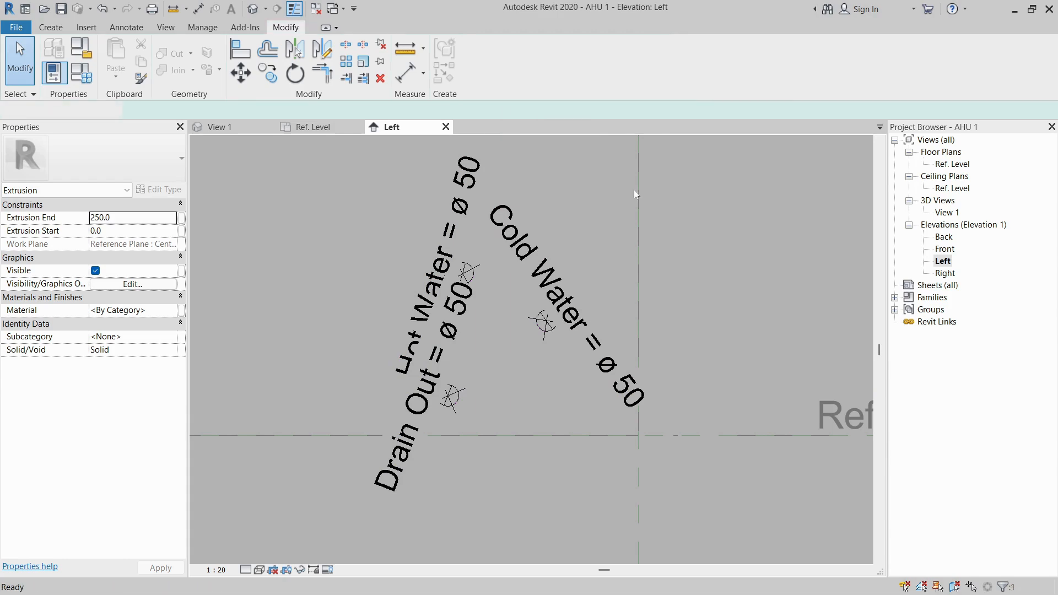
left_click(718, 249)
scroll(717, 246, "down", 3)
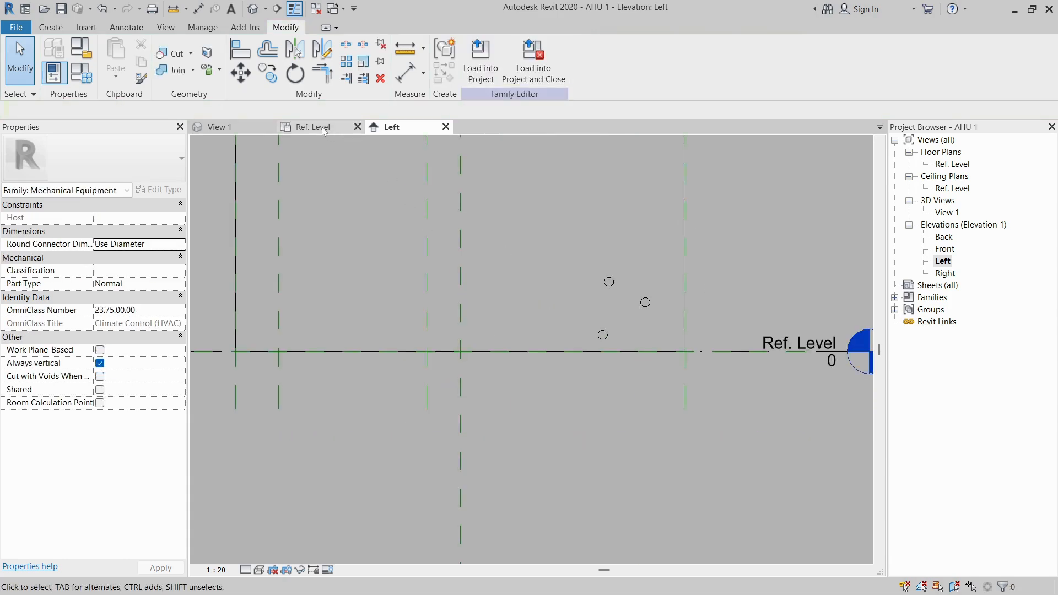
In the Ref. Level plan, stretch the pipe extrusion just beyond the AHU's left edge and pull its inner end to that edge
left_click(219, 130)
scroll(542, 325, "down", 2)
middle_click_drag(541, 326, 703, 252, "shift")
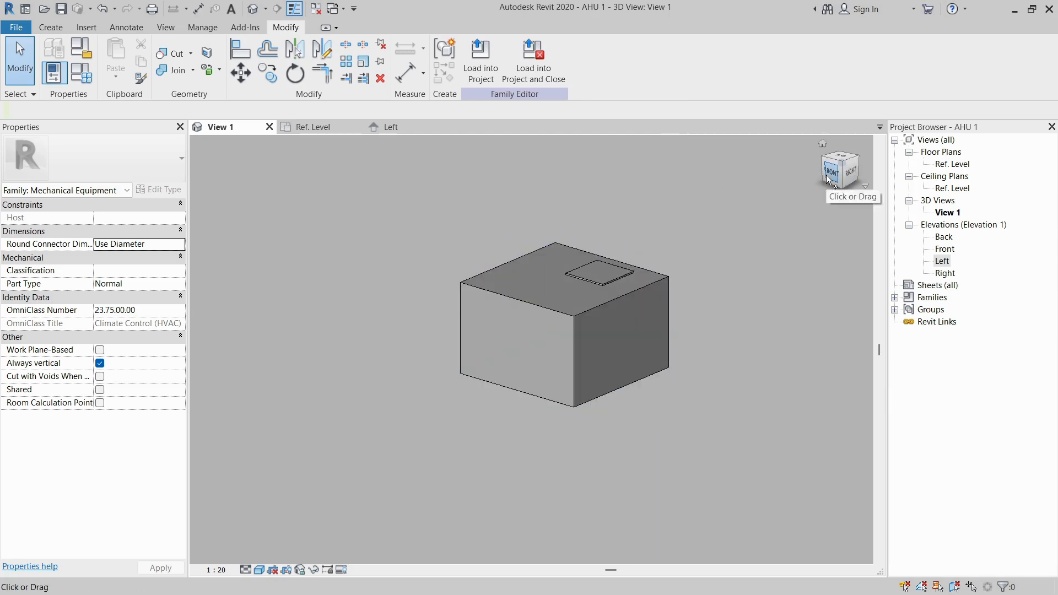
left_click_drag(825, 164, 509, 442)
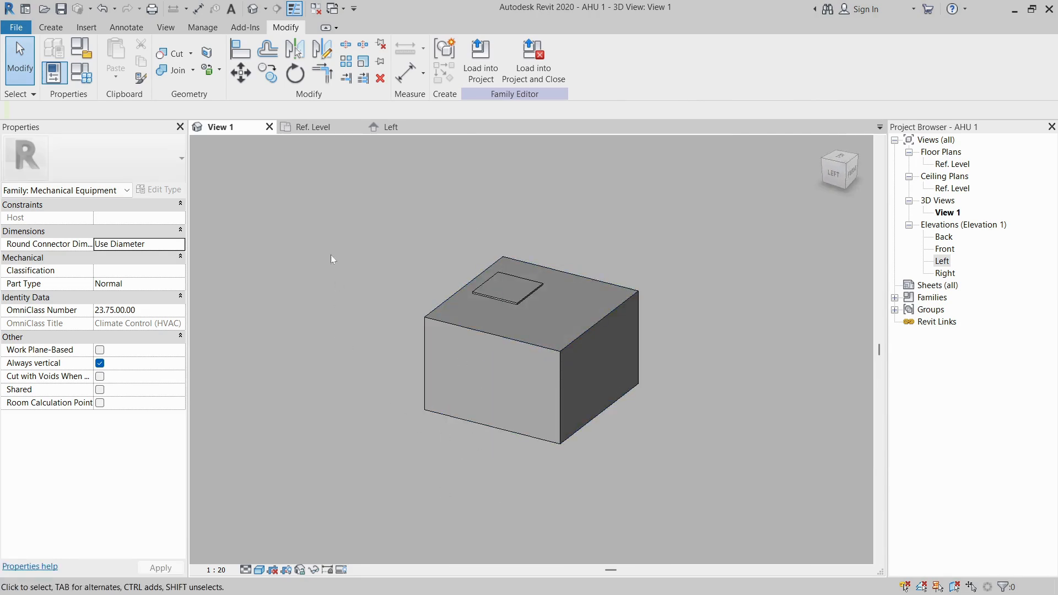
left_click(313, 127)
scroll(549, 427, "up", 4)
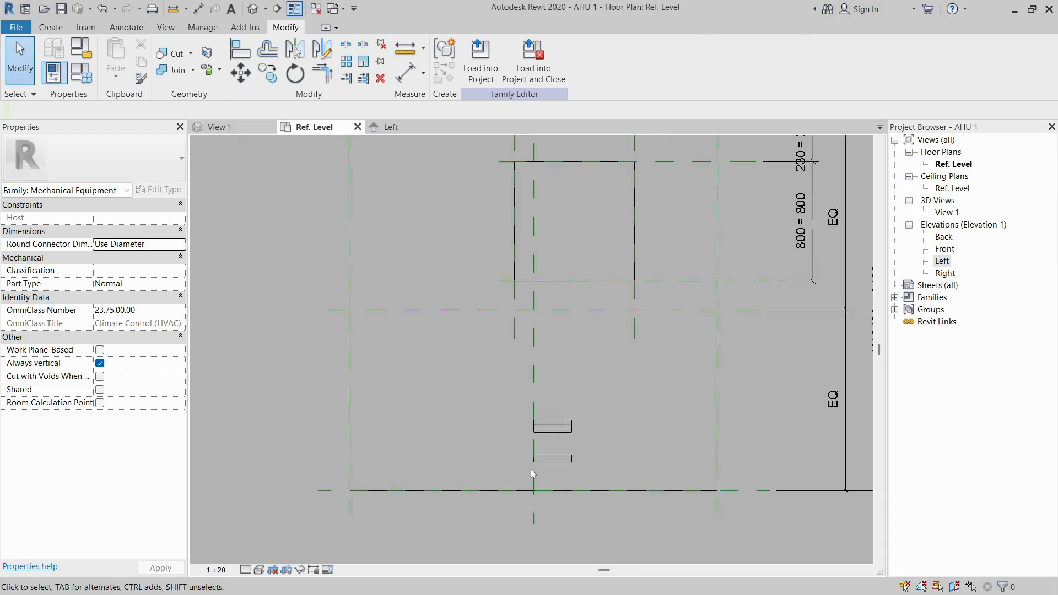
middle_click_drag(564, 436, 664, 370)
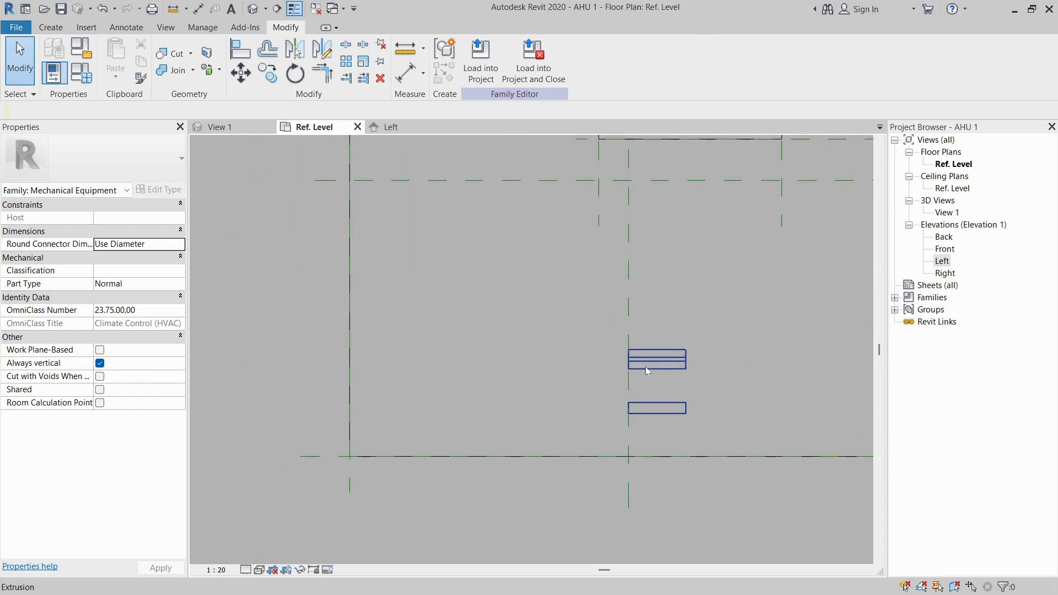
left_click(649, 368)
left_click_drag(624, 389, 340, 421)
left_click_drag(693, 388, 350, 382)
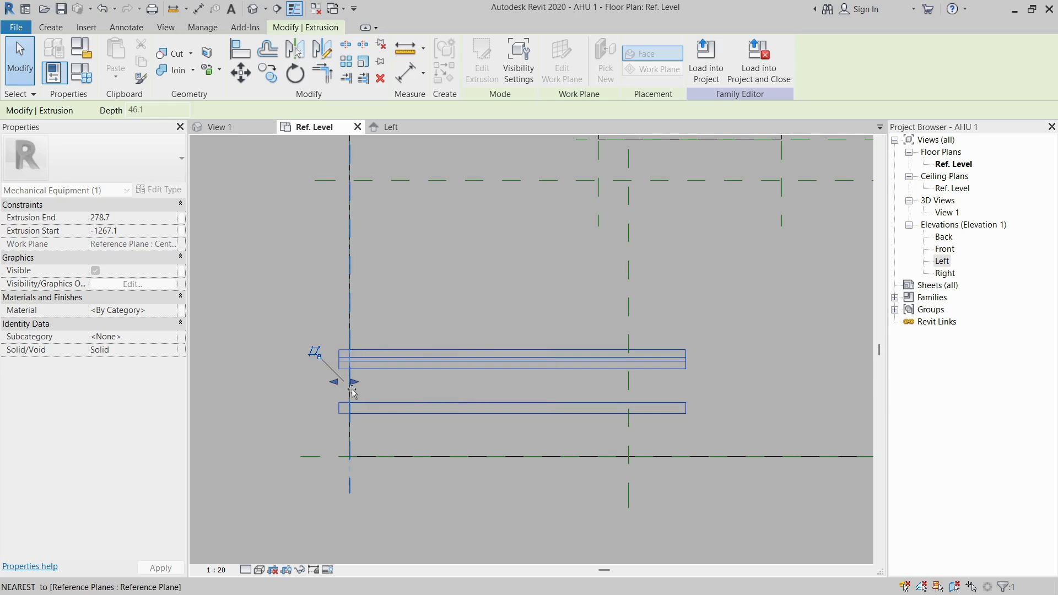
left_click(284, 263)
Shorten the pipe extrusion's outer end so the stubs protrude about 29.8 mm from the AHU's side
scroll(485, 290, "down", 2)
scroll(405, 348, "up", 5)
left_click(431, 313)
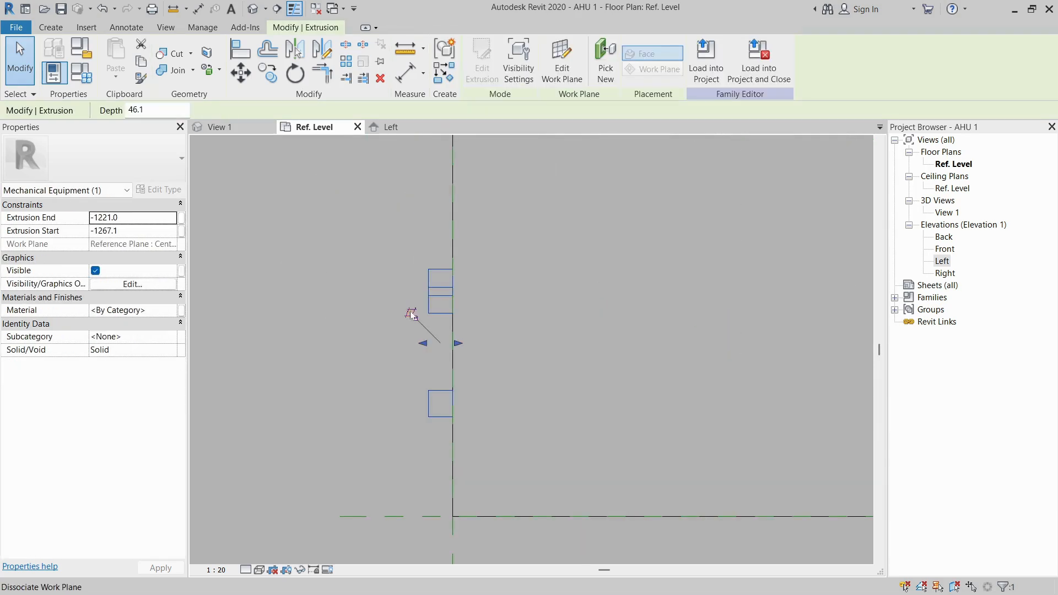
left_click_drag(155, 111, 84, 117)
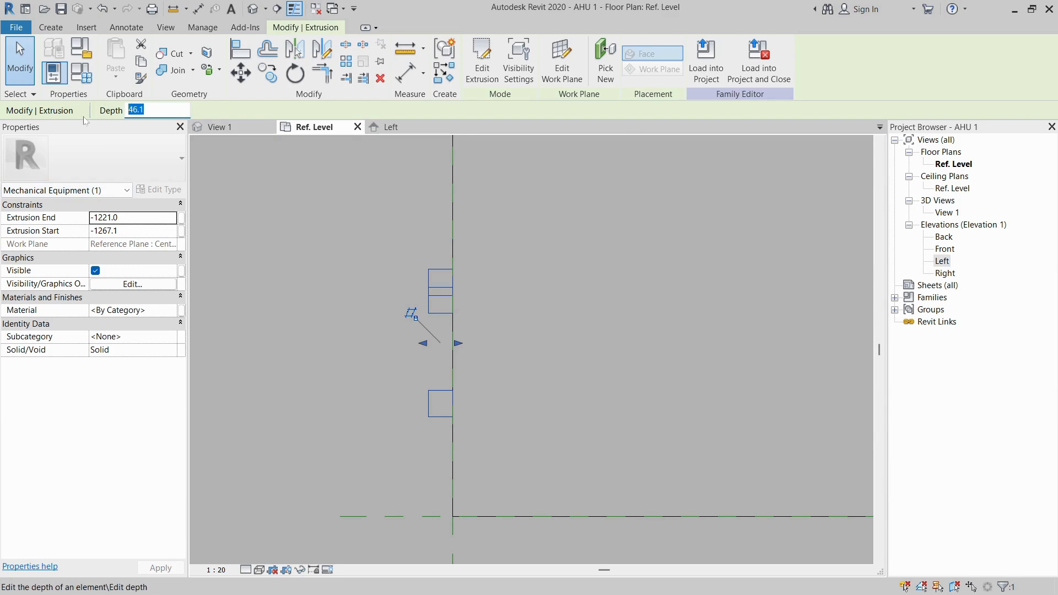
left_click(431, 345)
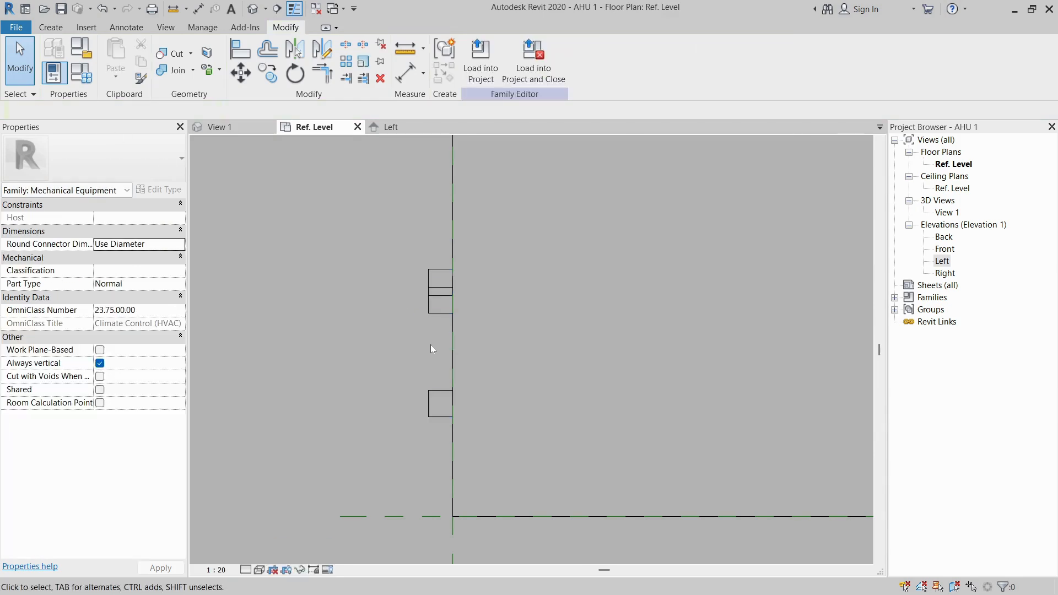
left_click(433, 313)
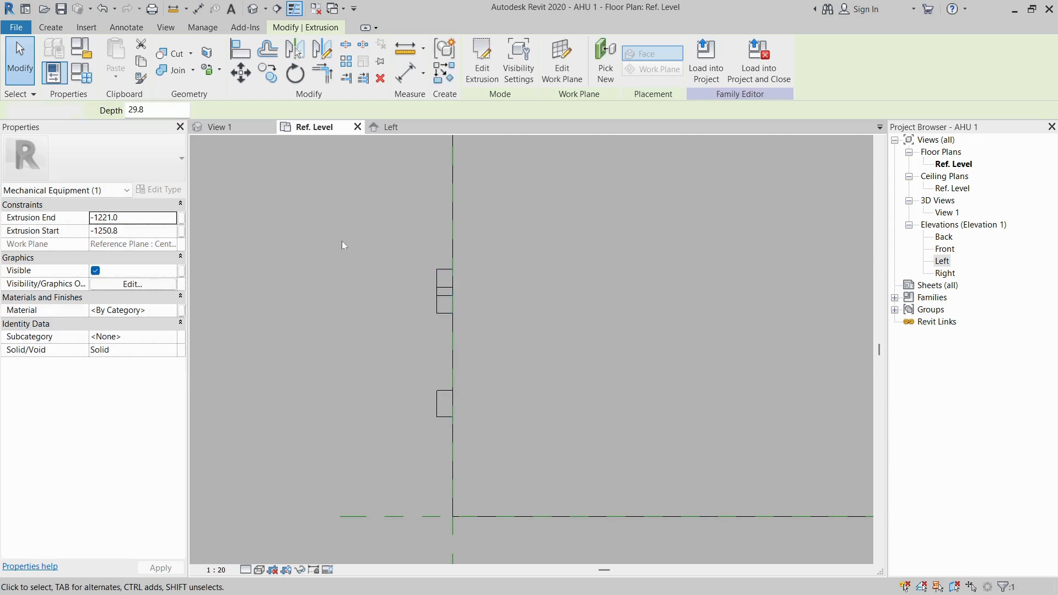
left_click(342, 240)
Examine the three pipe stubs on the AHU's side in the 3D view
left_click(231, 128)
scroll(485, 383, "down", 2)
middle_click_drag(523, 441, 590, 458, "shift")
scroll(564, 401, "up", 4)
scroll(604, 369, "up", 3)
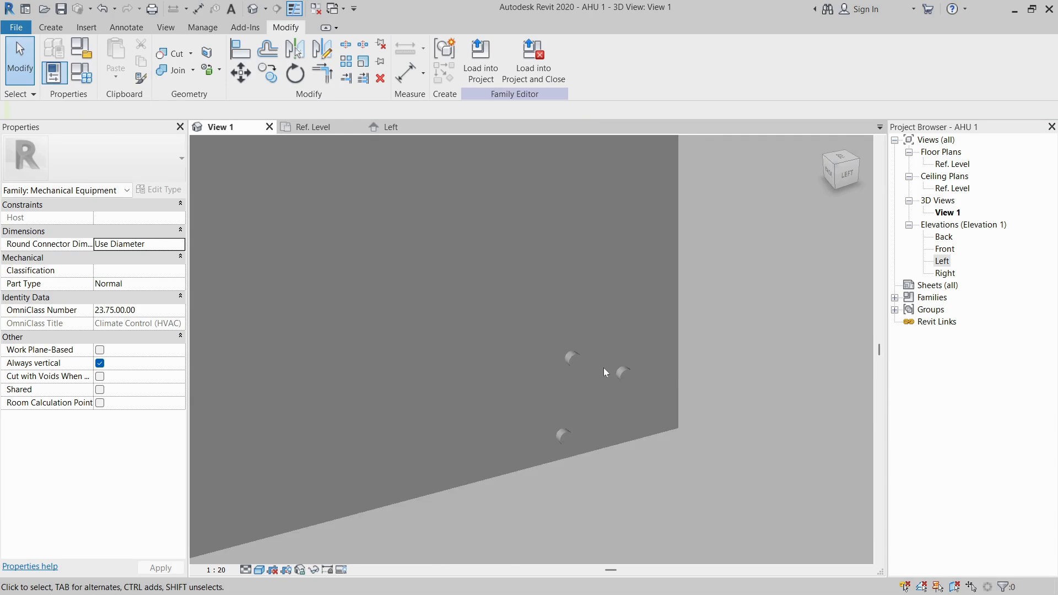
scroll(589, 396, "up", 1)
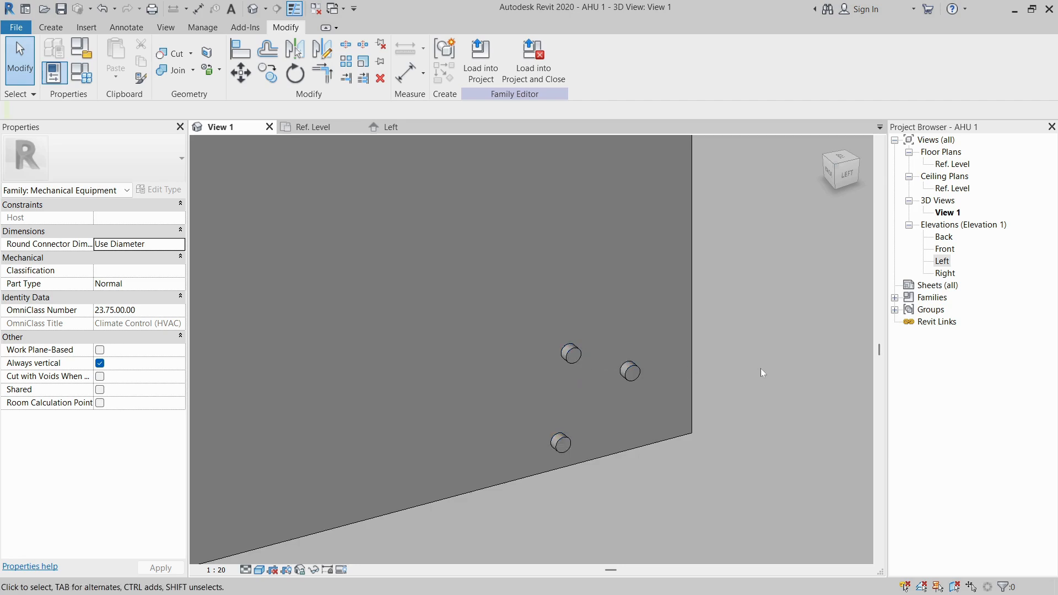
scroll(768, 355, "down", 2)
middle_click_drag(714, 442, 643, 420, "shift")
scroll(686, 409, "up", 3)
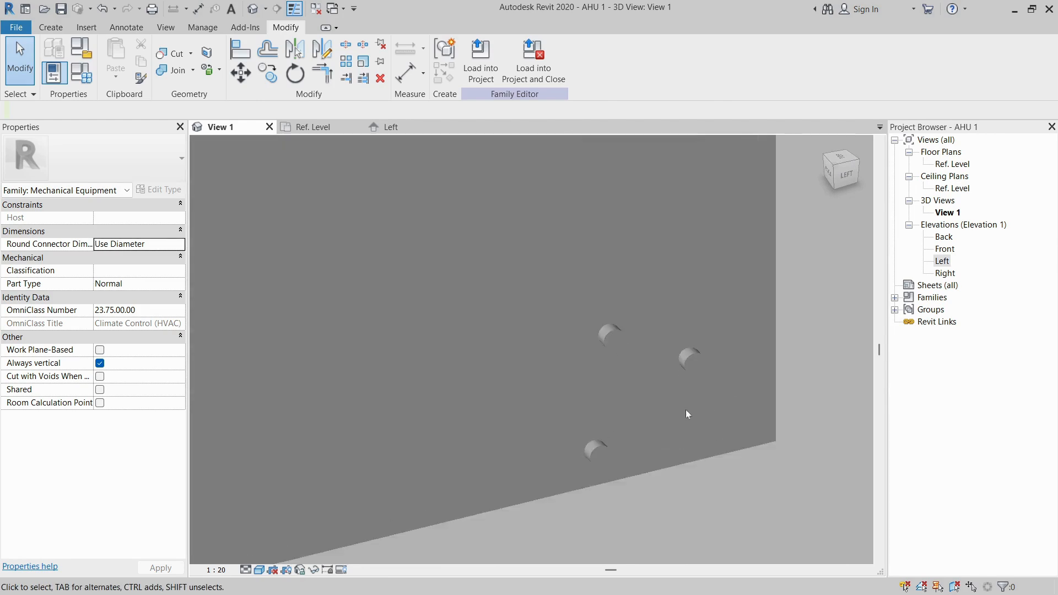
scroll(338, 253, "down", 2)
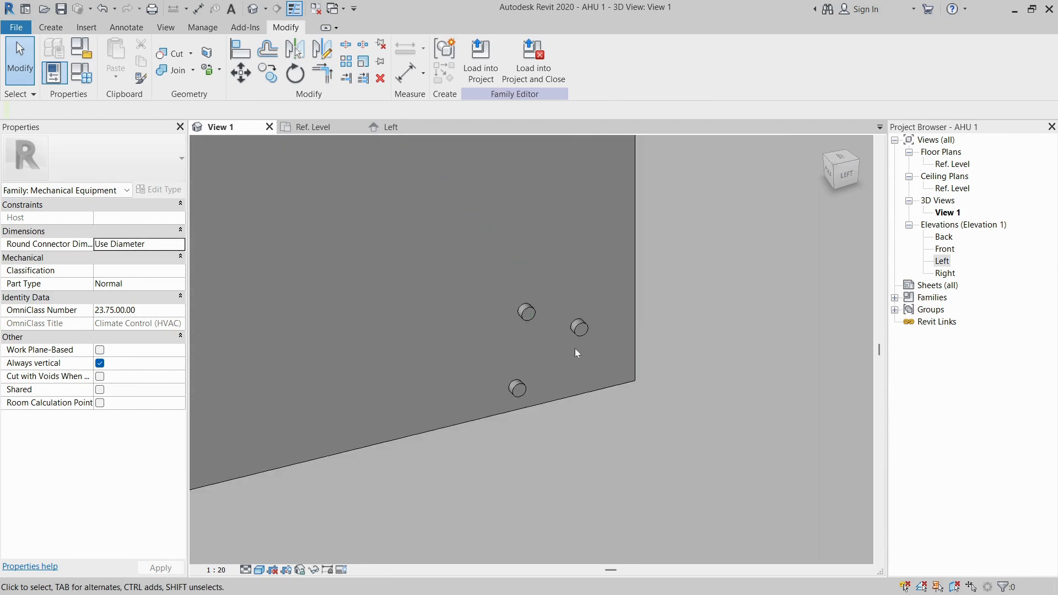
Place a Supply Air duct connector on the top face of the raised rectangular duct opening above the AHU
scroll(547, 330, "down", 3)
middle_click_drag(406, 302, 514, 358, "shift")
scroll(396, 270, "up", 3)
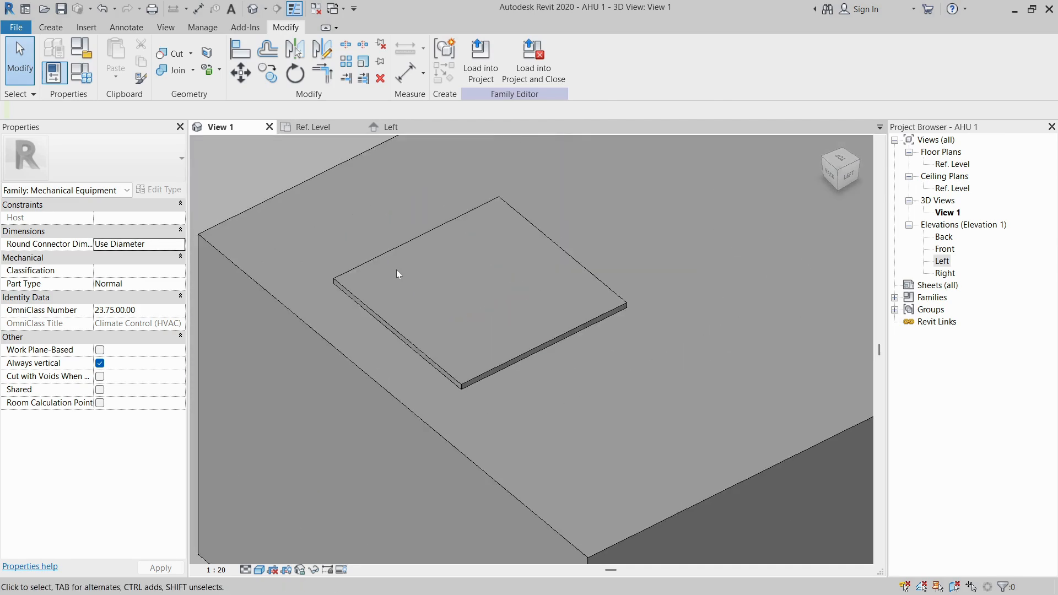
left_click(50, 27)
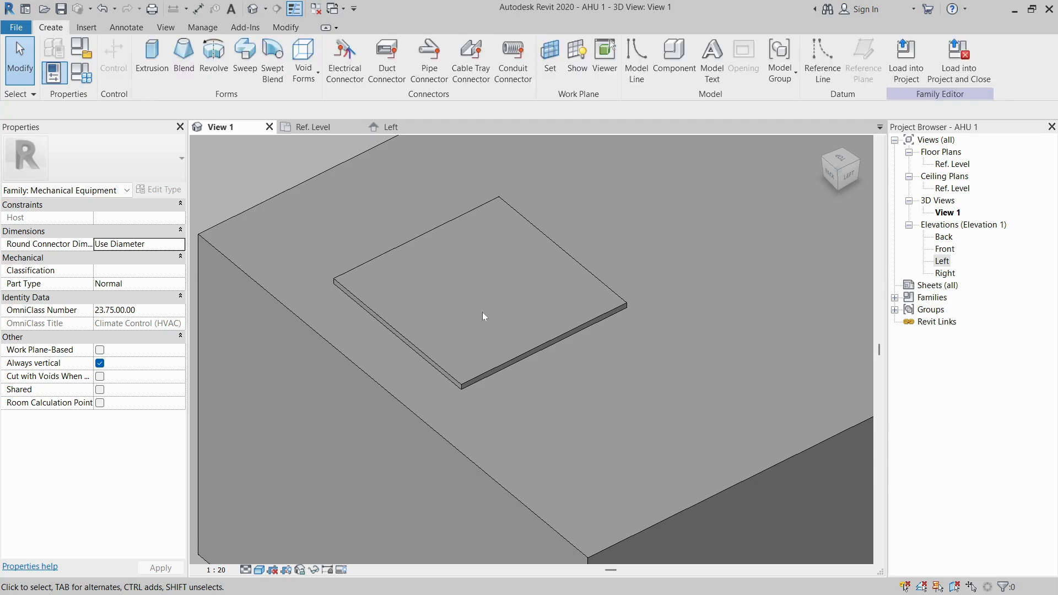
scroll(483, 316, "down", 3)
middle_click_drag(562, 342, 505, 322, "shift")
scroll(505, 322, "up", 5)
scroll(380, 339, "up", 1)
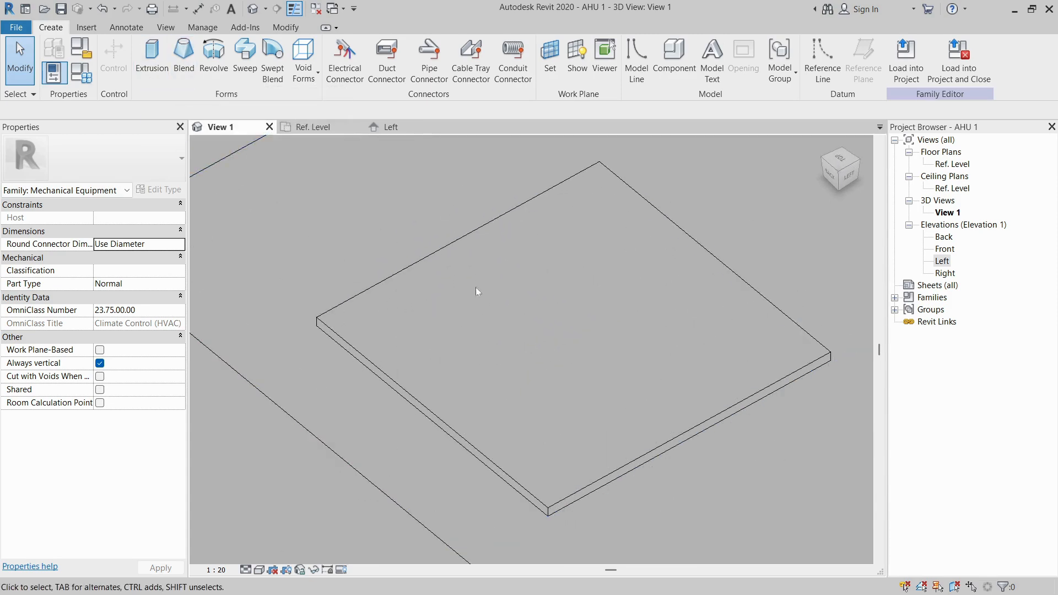
scroll(485, 226, "down", 2)
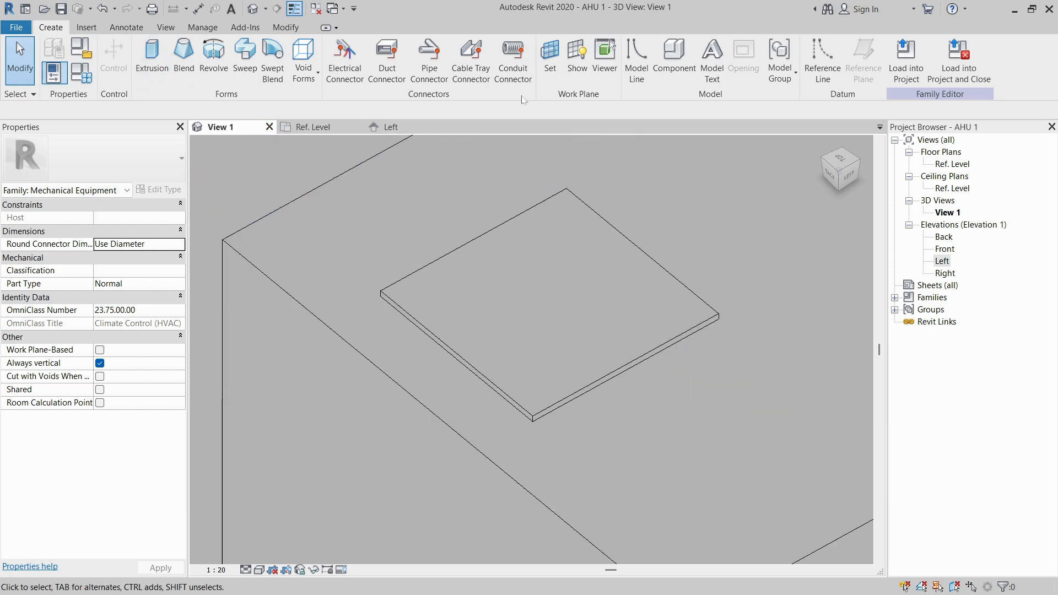
left_click(387, 61)
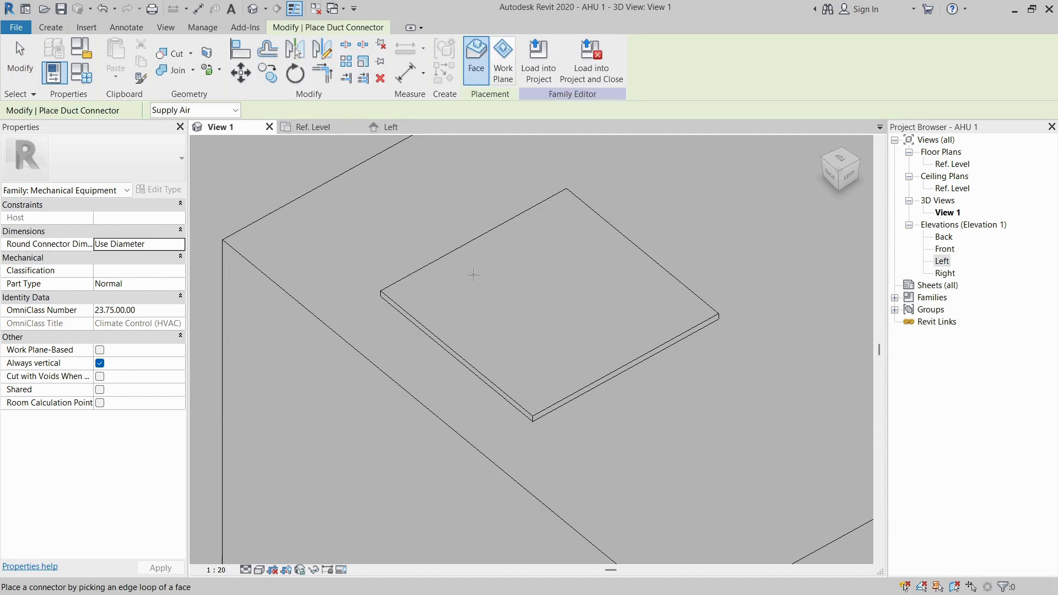
left_click(450, 259)
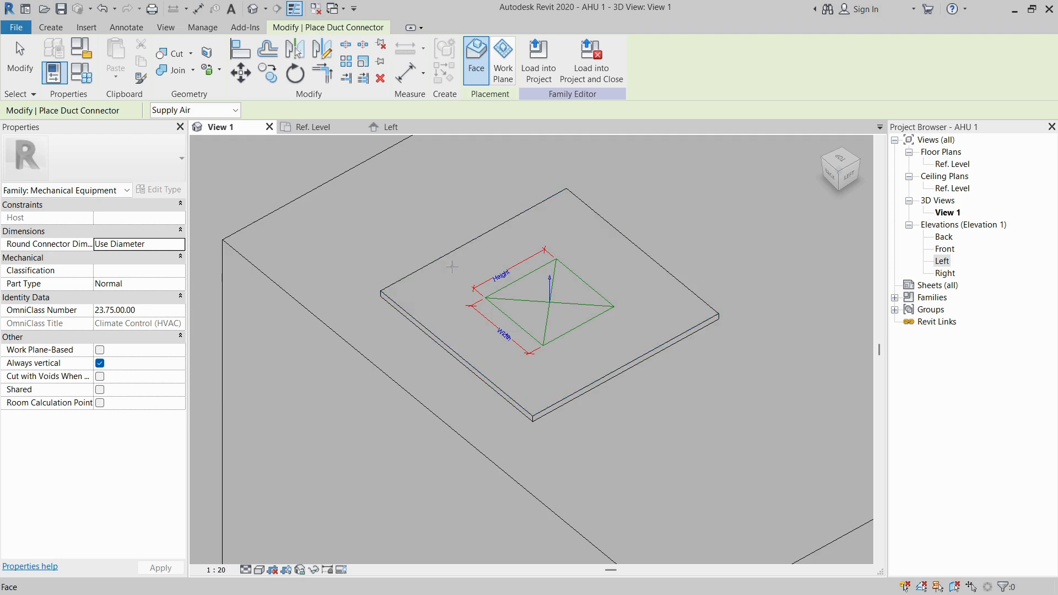
key("Escape")
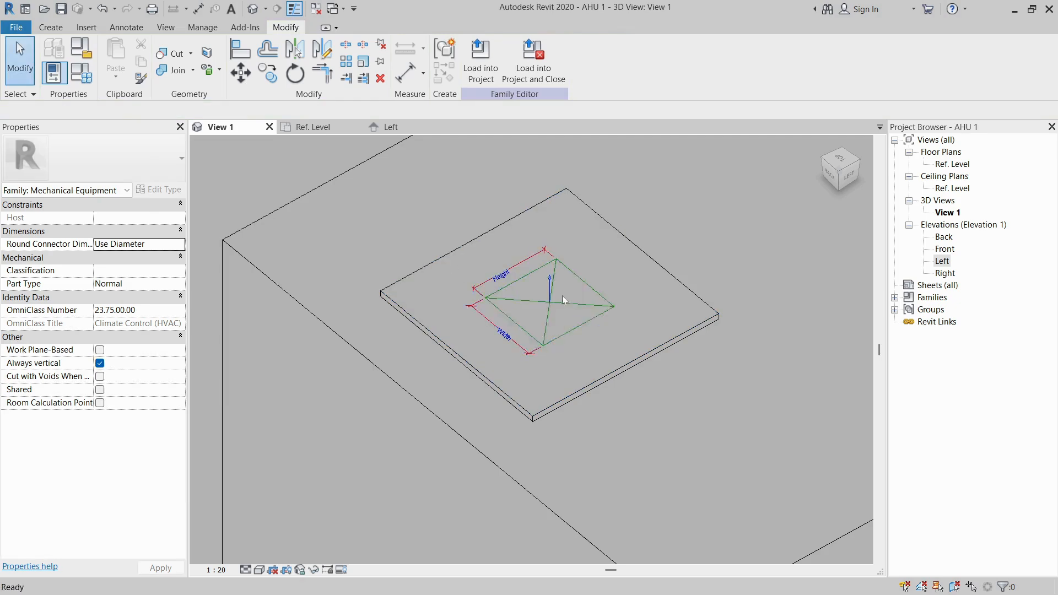
Associate the Height of the Supply Air duct connector with the family parameter 800
scroll(572, 298, "up", 5)
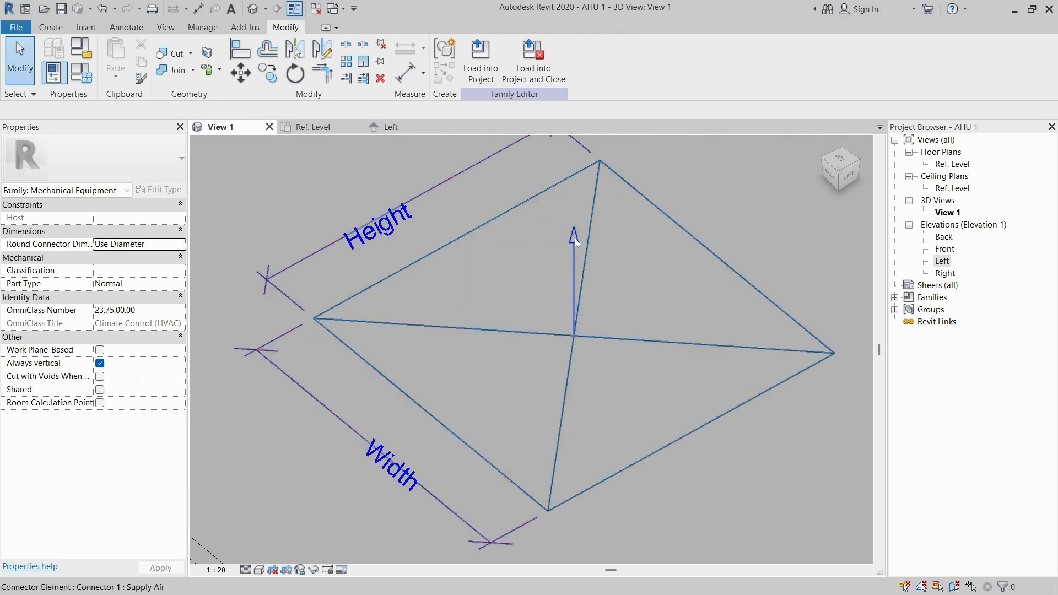
left_click(574, 238)
scroll(574, 238, "down", 4)
middle_click_drag(574, 238, 534, 349, "shift")
scroll(498, 286, "up", 2)
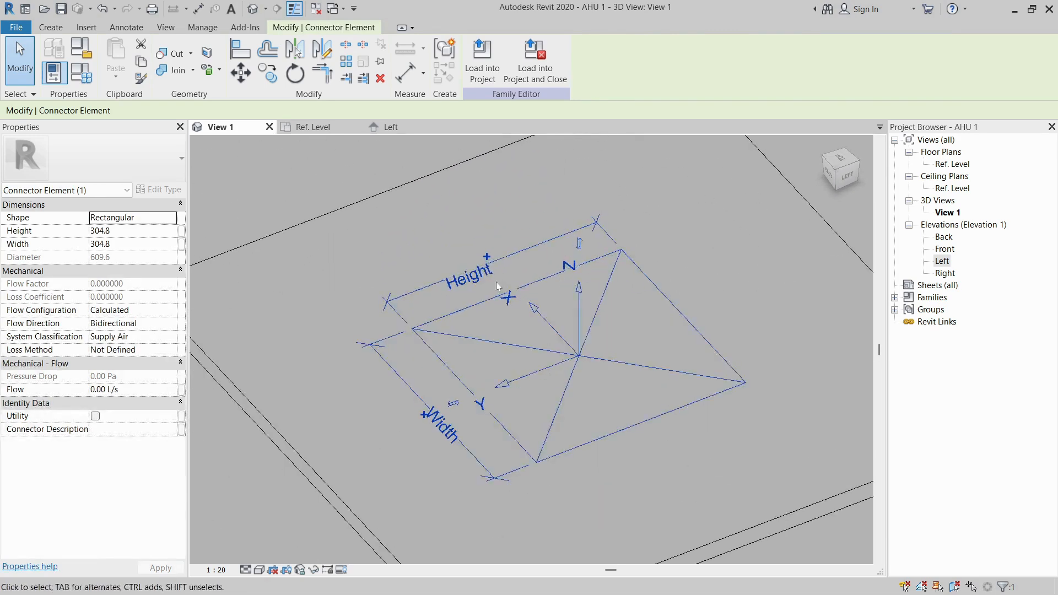
left_click(488, 258)
left_click(607, 422)
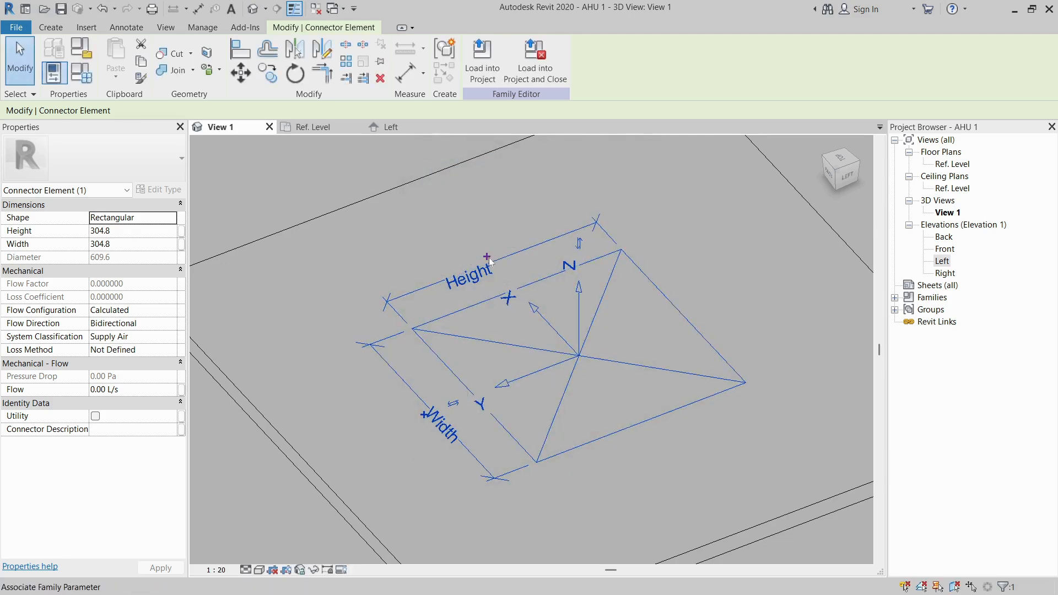
left_click(487, 258)
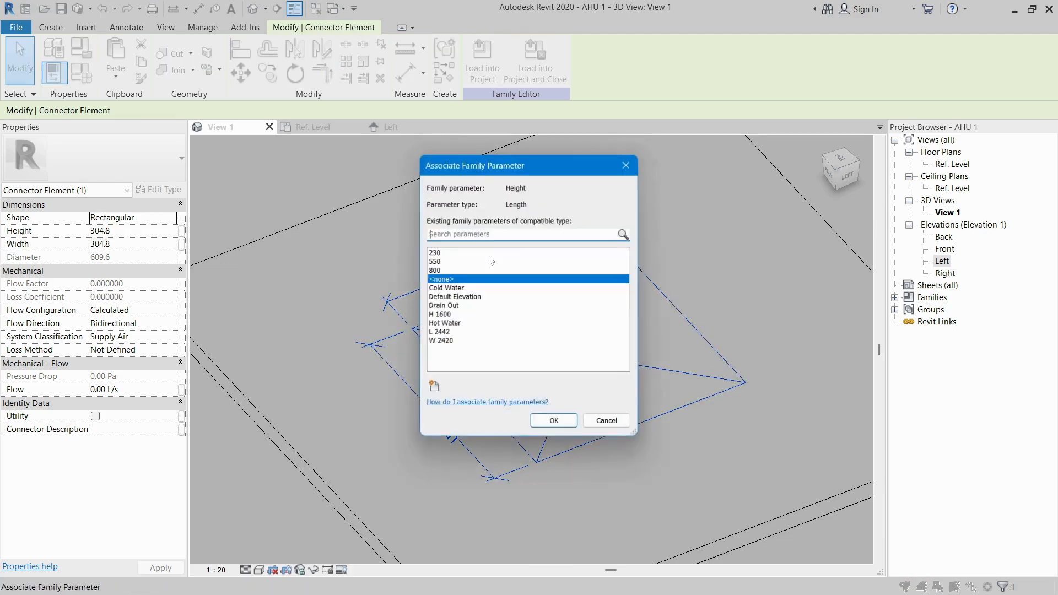
left_click(441, 271)
left_click(554, 418)
scroll(496, 315, "down", 2)
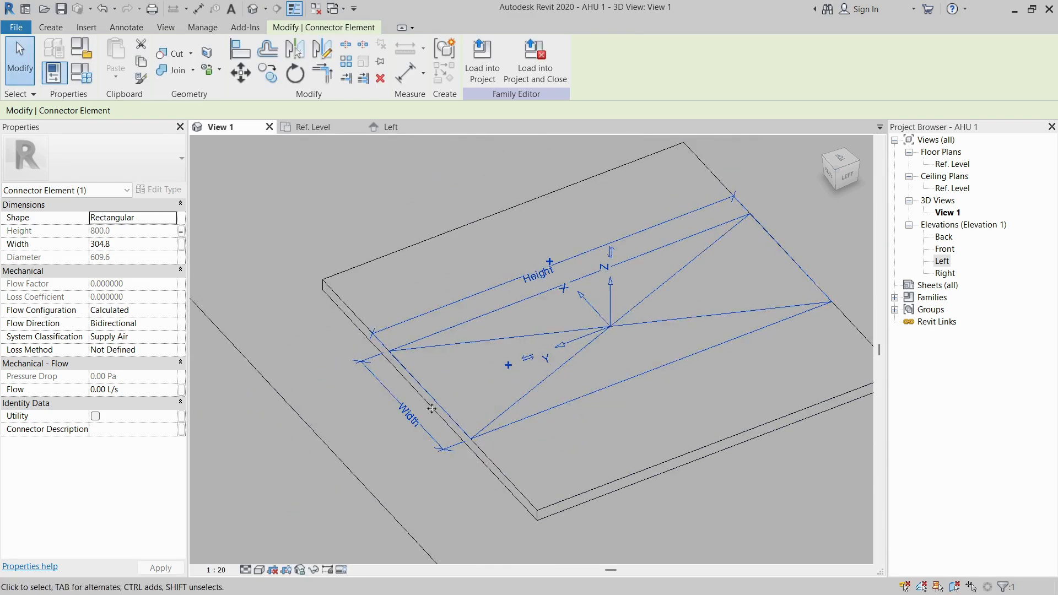
Associate the Width of the Supply Air duct connector with the family parameter 800
left_click(508, 367)
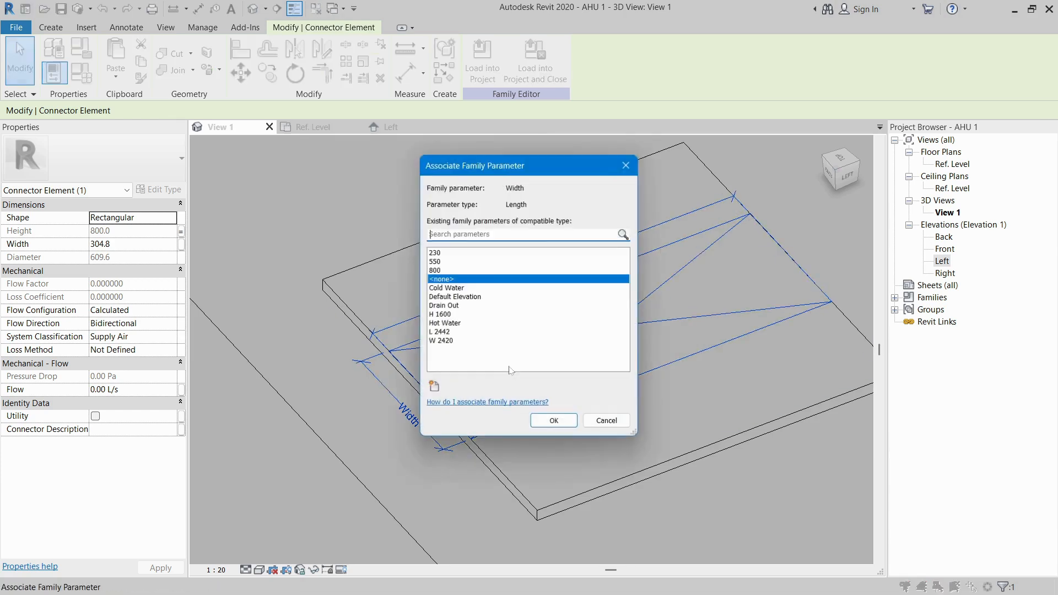
left_click(434, 271)
left_click(554, 422)
scroll(473, 348, "down", 2)
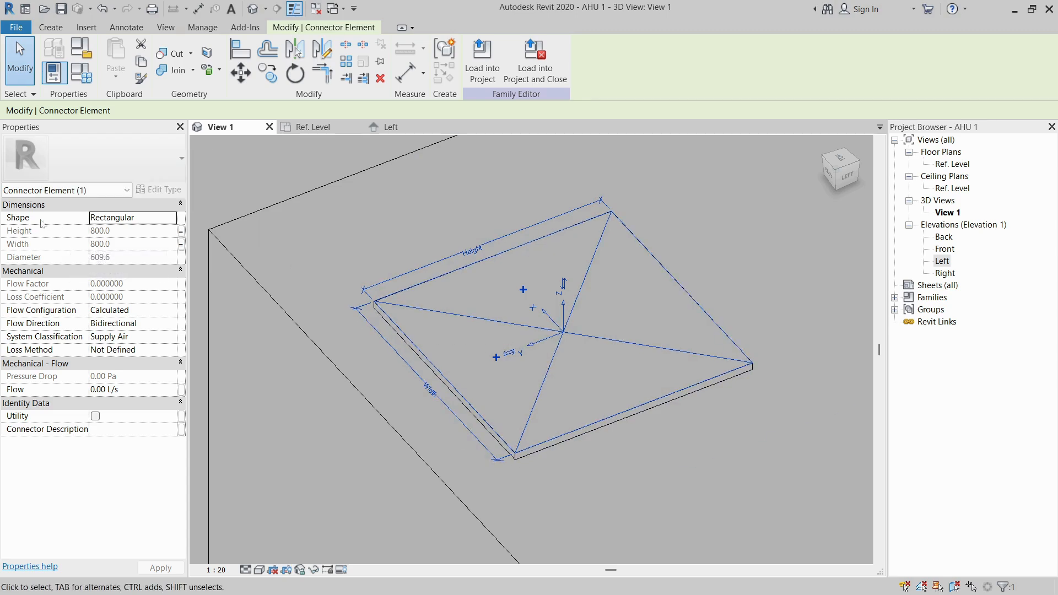
Examine the Shape options available for the duct connector on the AHU's top opening
left_click(170, 219)
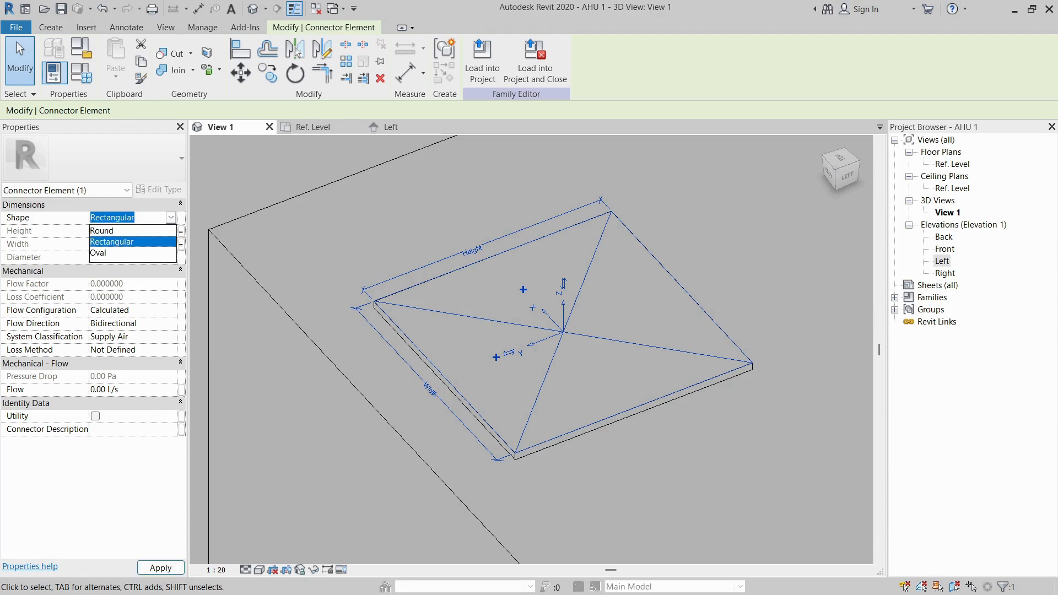
left_click(131, 241)
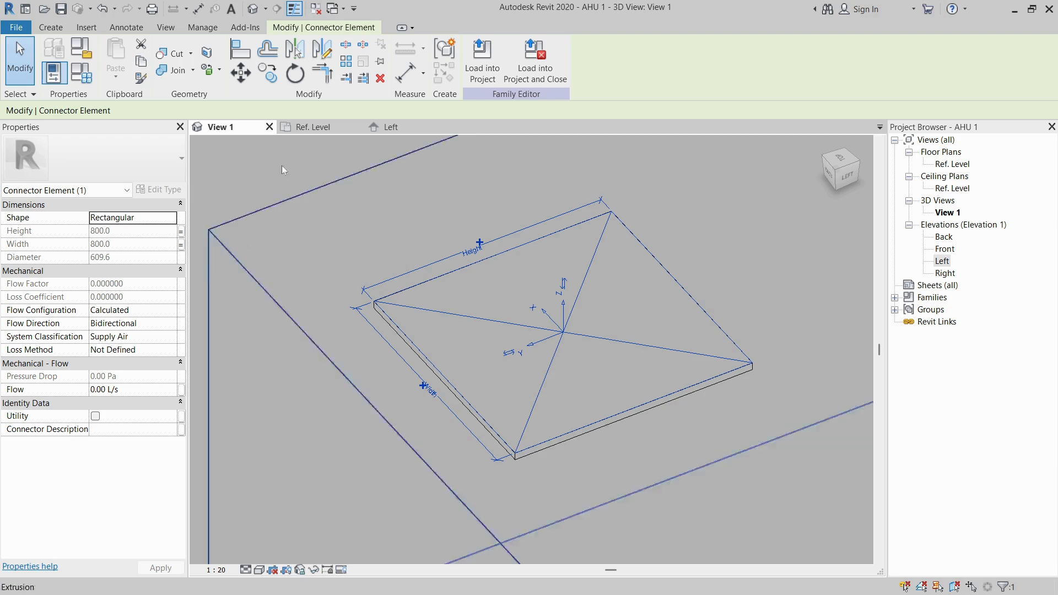
left_click(397, 258)
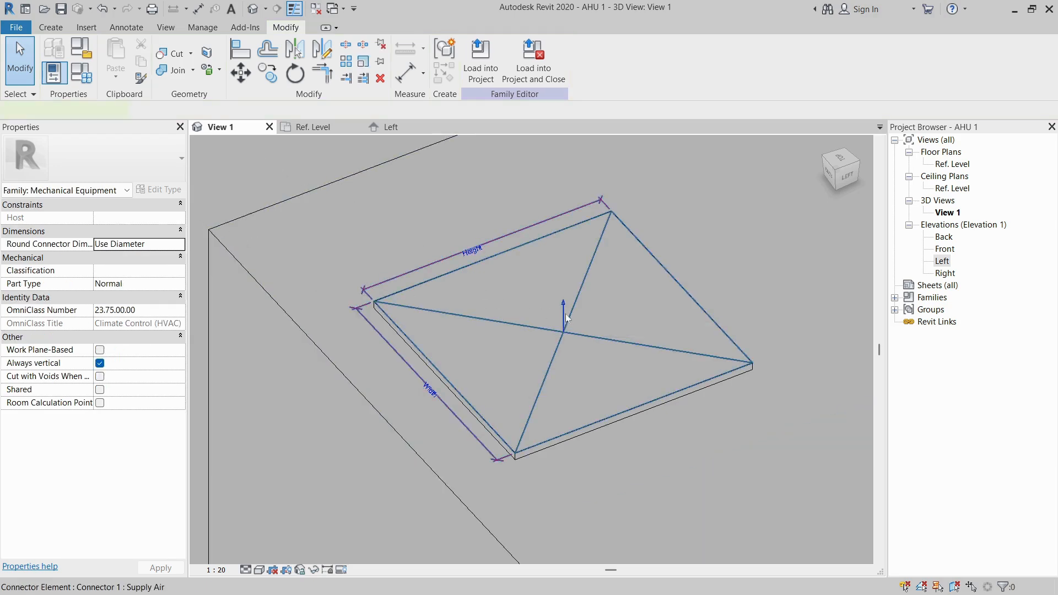
left_click(566, 313)
left_click(127, 217)
left_click(171, 217)
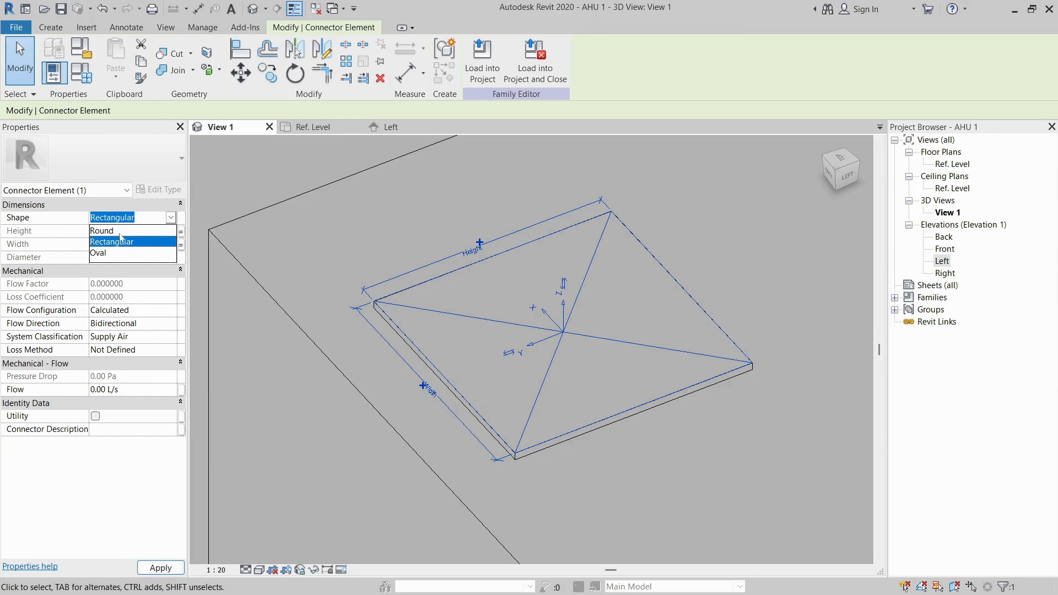
left_click(219, 202)
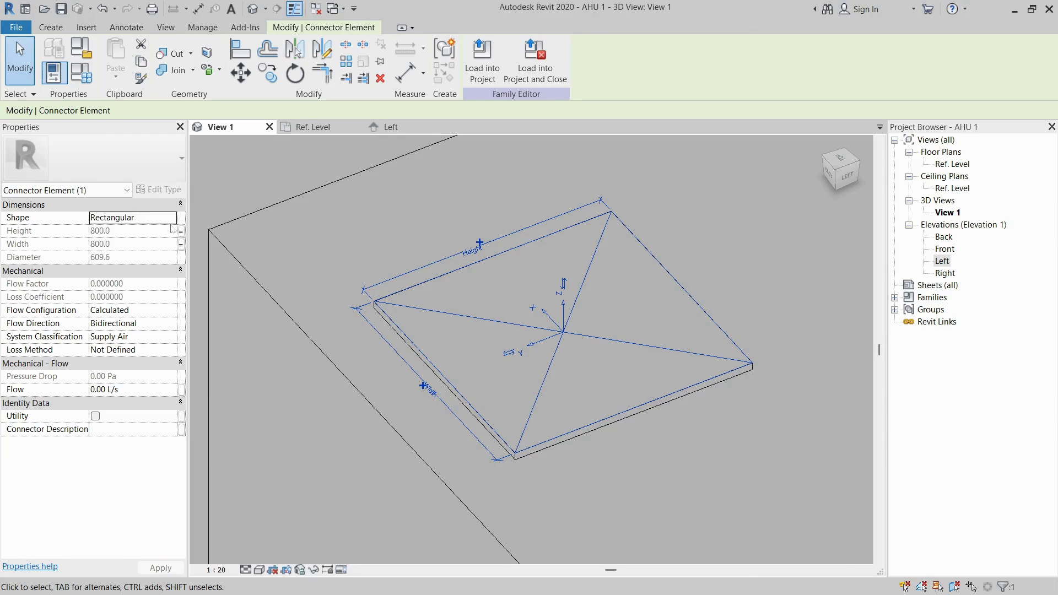
scroll(598, 312, "down", 2)
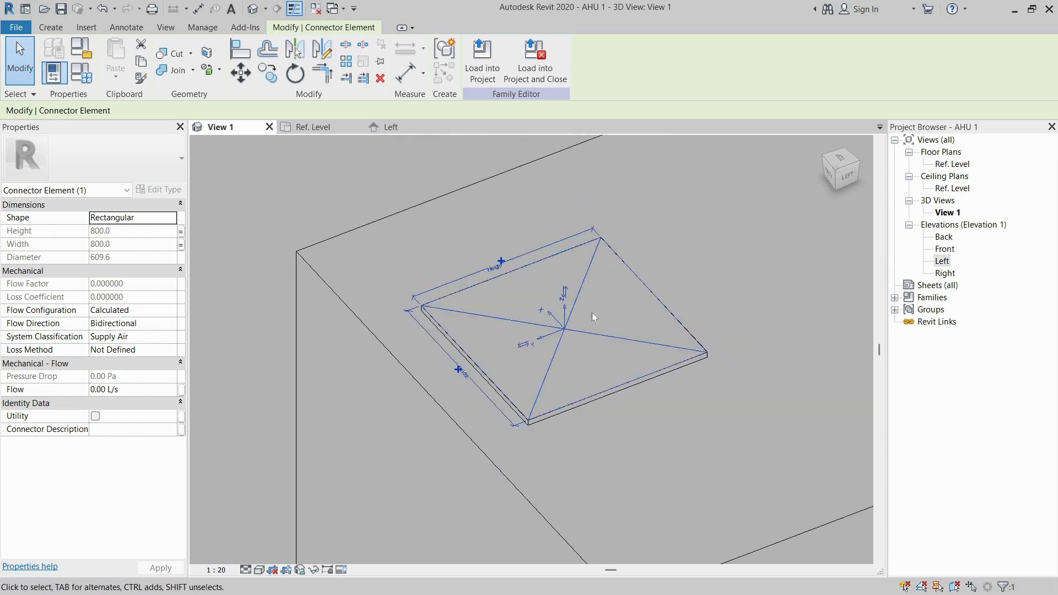
scroll(598, 312, "up", 3)
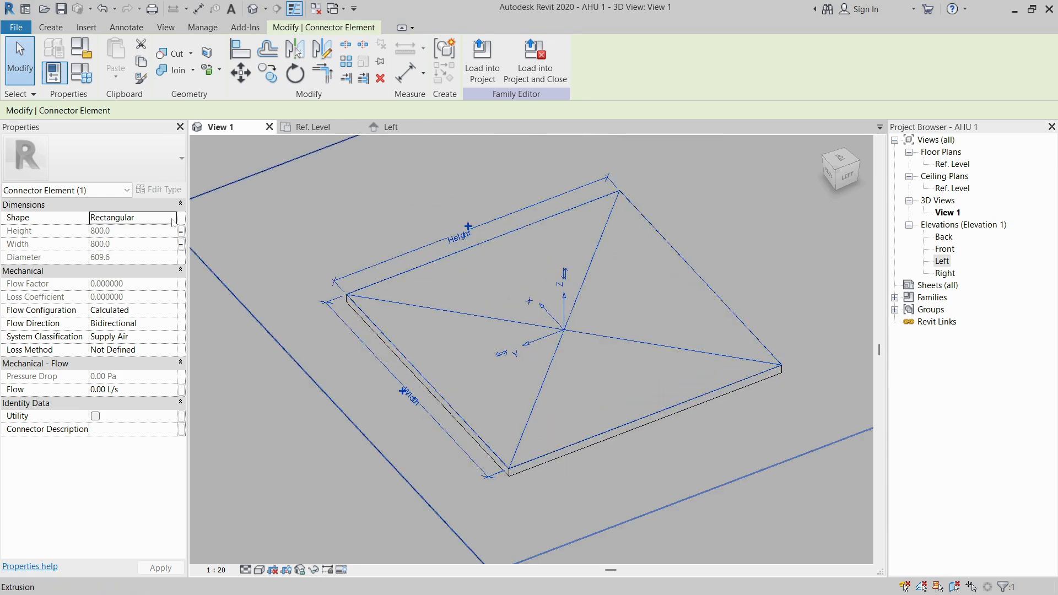
scroll(573, 322, "down", 1)
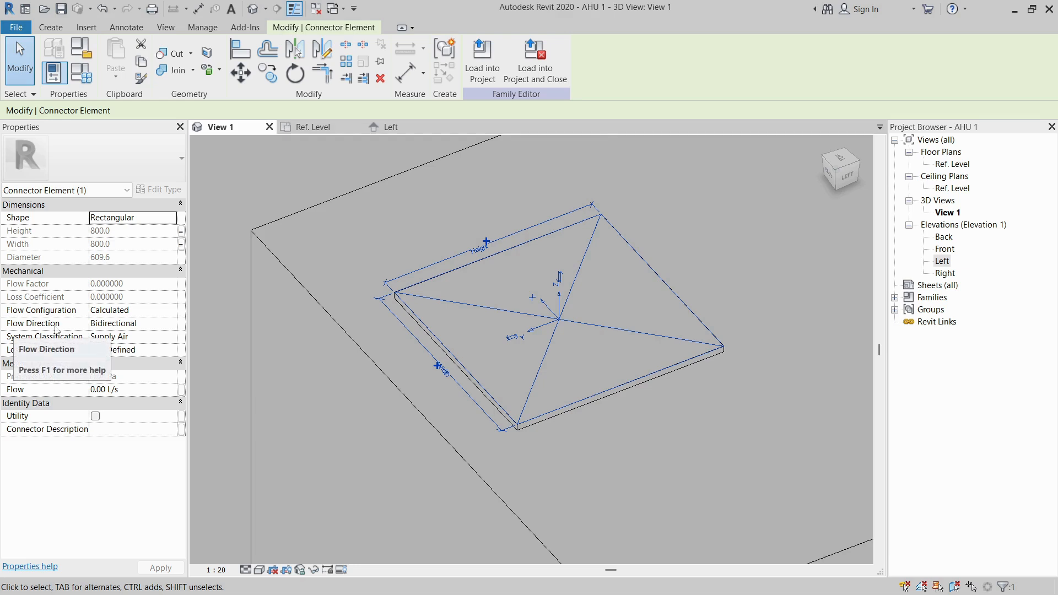
Set the Supply Air duct connector's Flow Direction to Out and deselect the connector
left_click(174, 326)
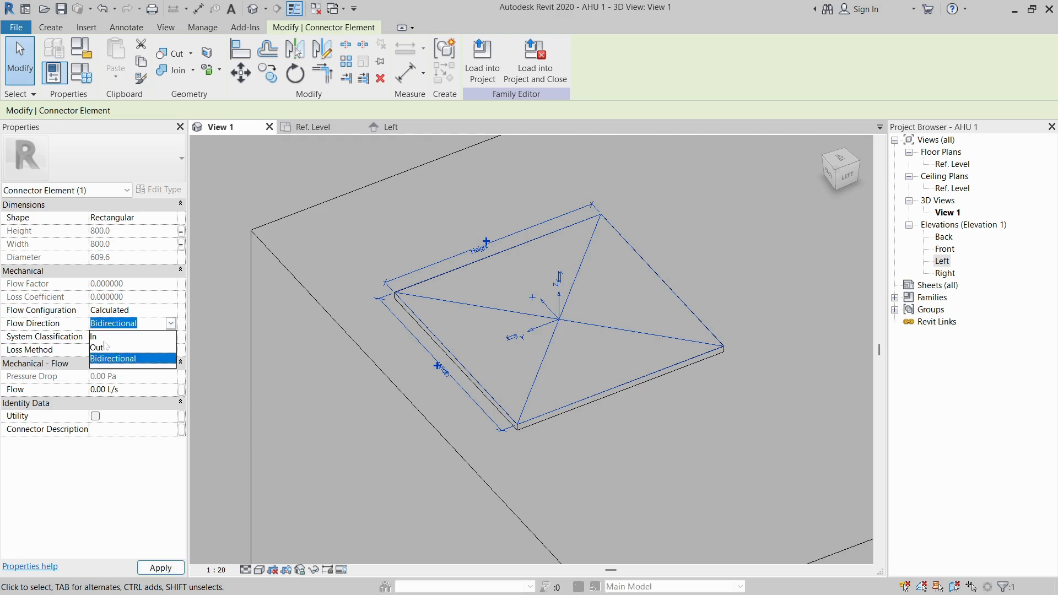
left_click(103, 347)
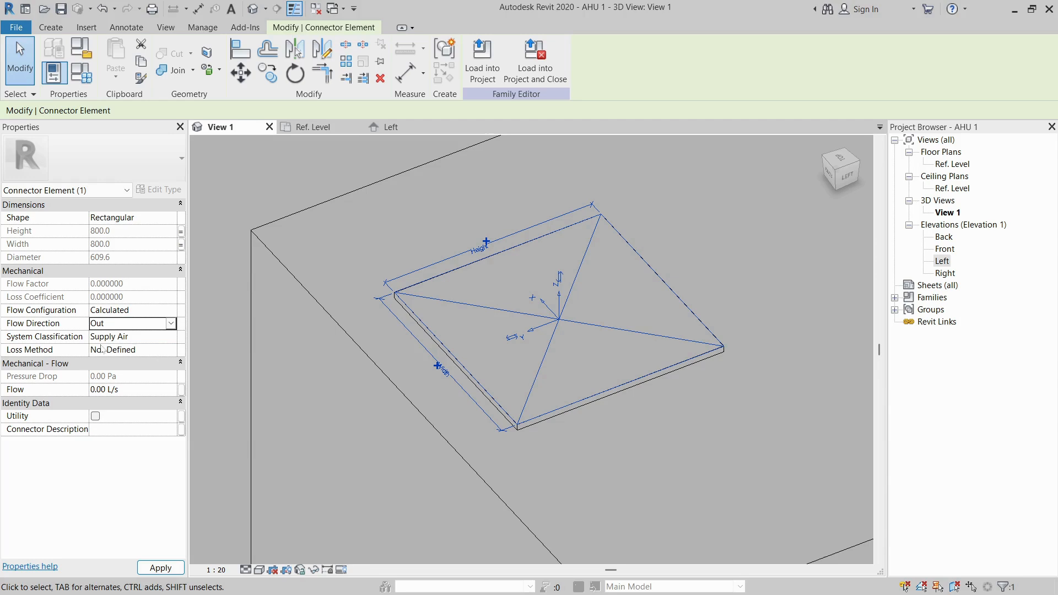
scroll(426, 304, "down", 5)
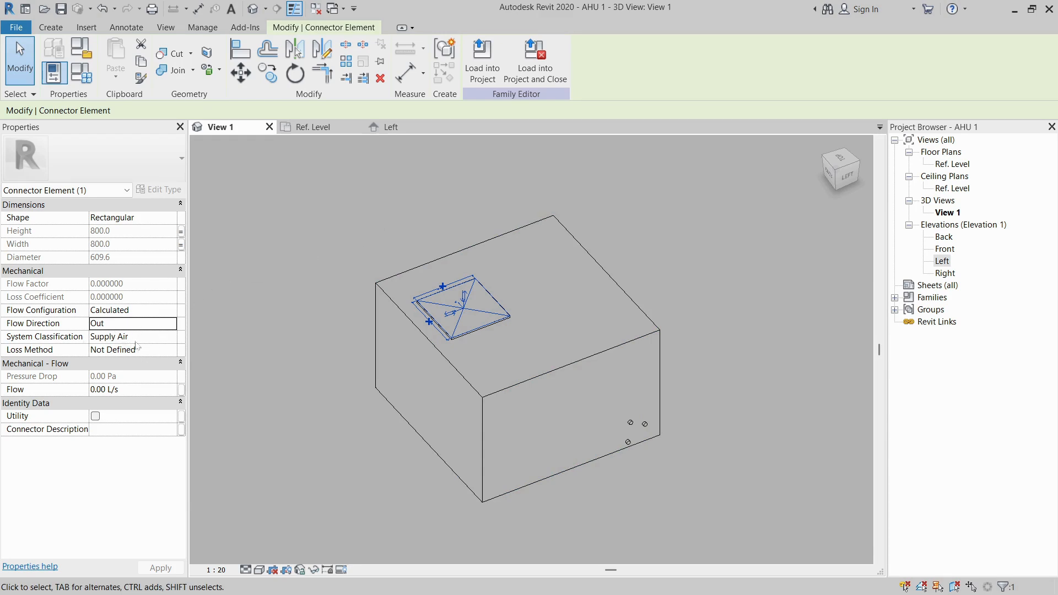
left_click(301, 343)
Place a Domestic Hot Water pipe connector on the end face of the pipe stub nearest the AHU's vertical corner edge
scroll(688, 484, "up", 6)
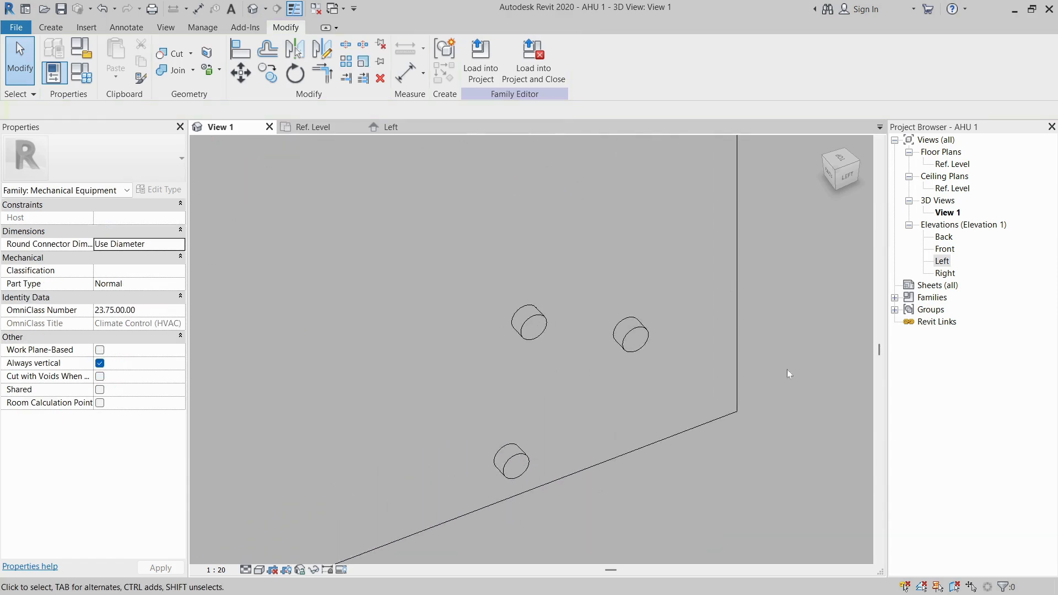
left_click(51, 27)
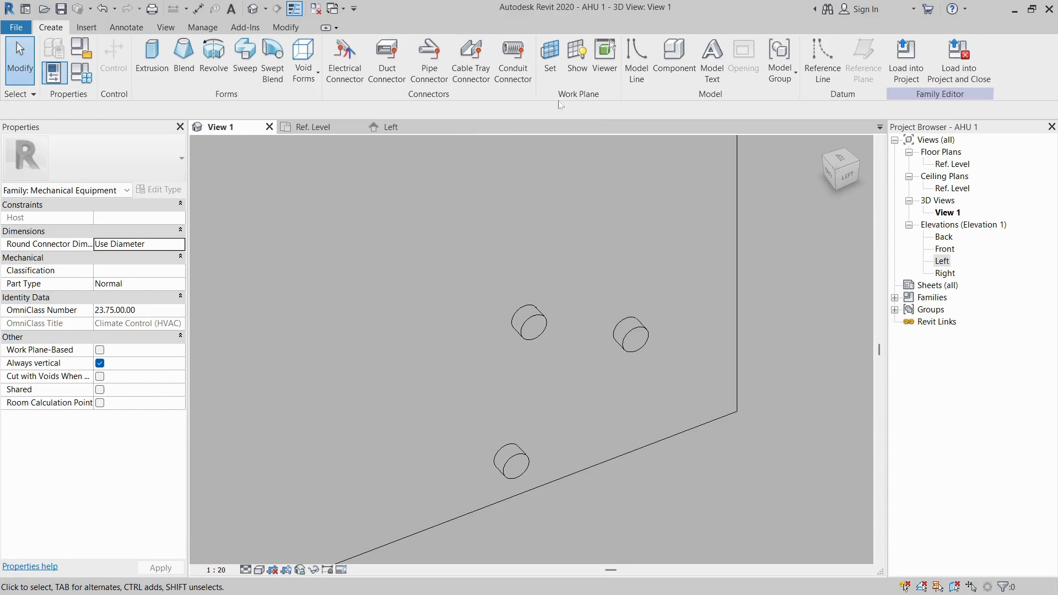
left_click(428, 58)
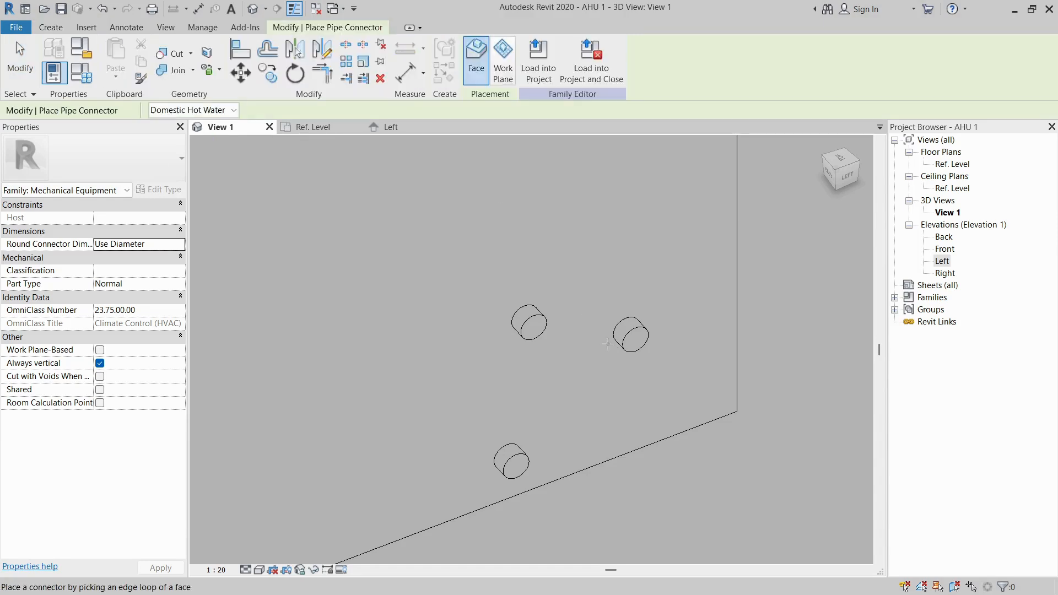
left_click(619, 348)
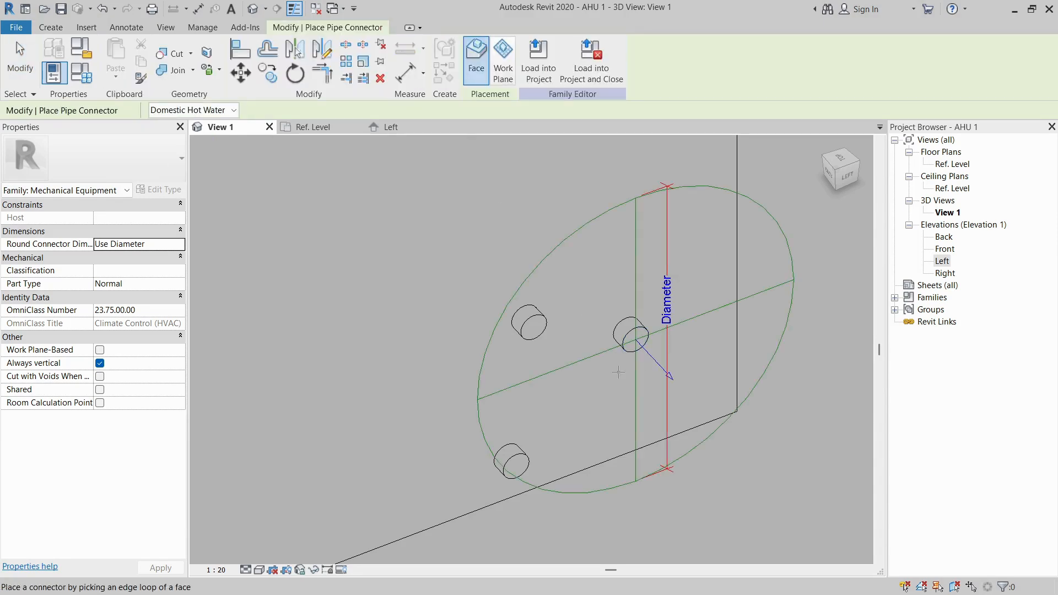
key("Escape")
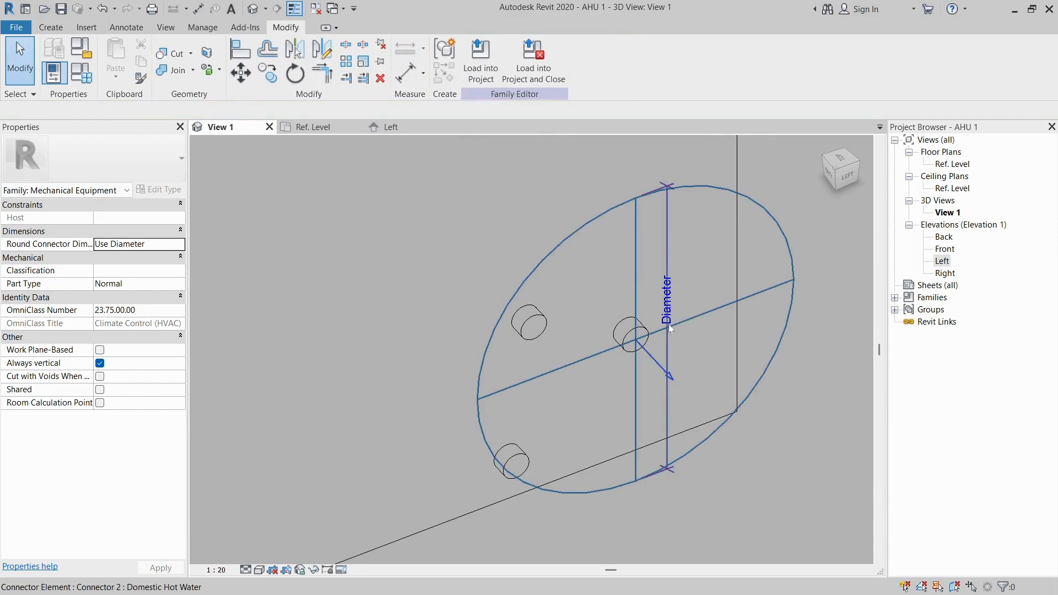
Associate the new pipe connector's Diameter with the Cold Water family parameter
left_click(669, 324)
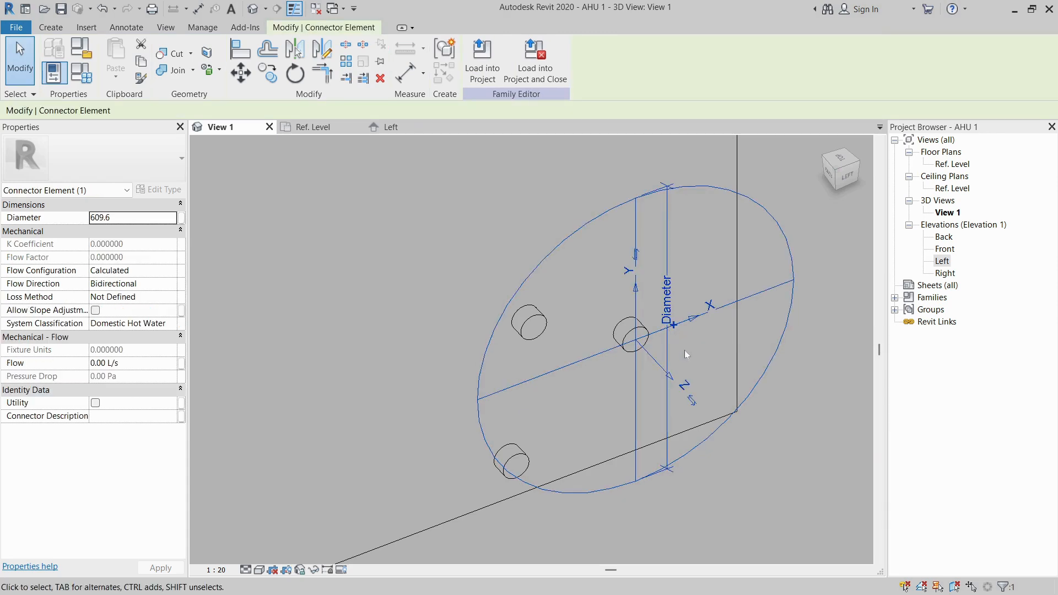
left_click(674, 326)
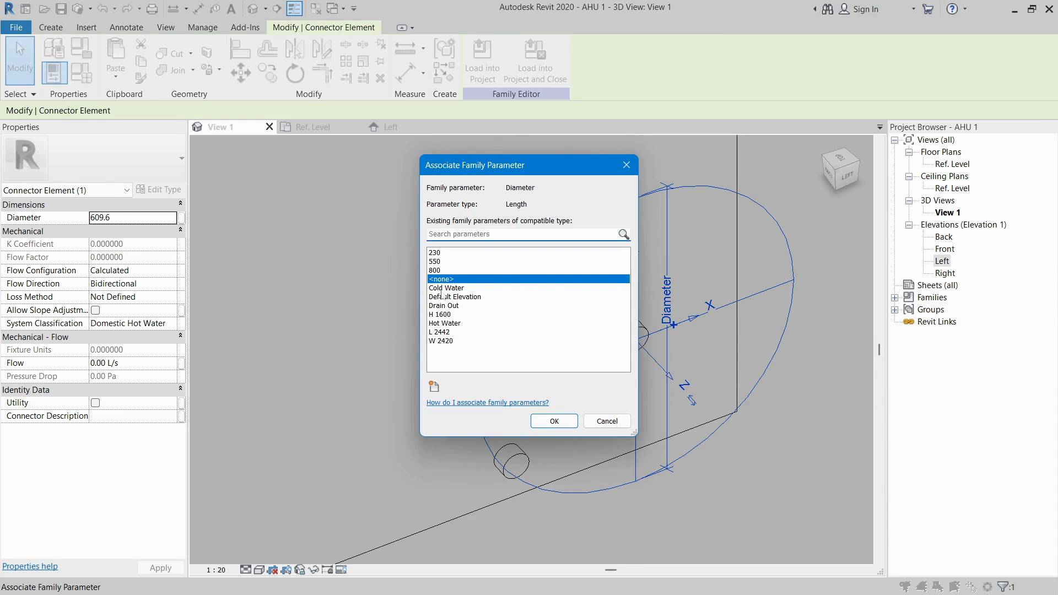
left_click(448, 288)
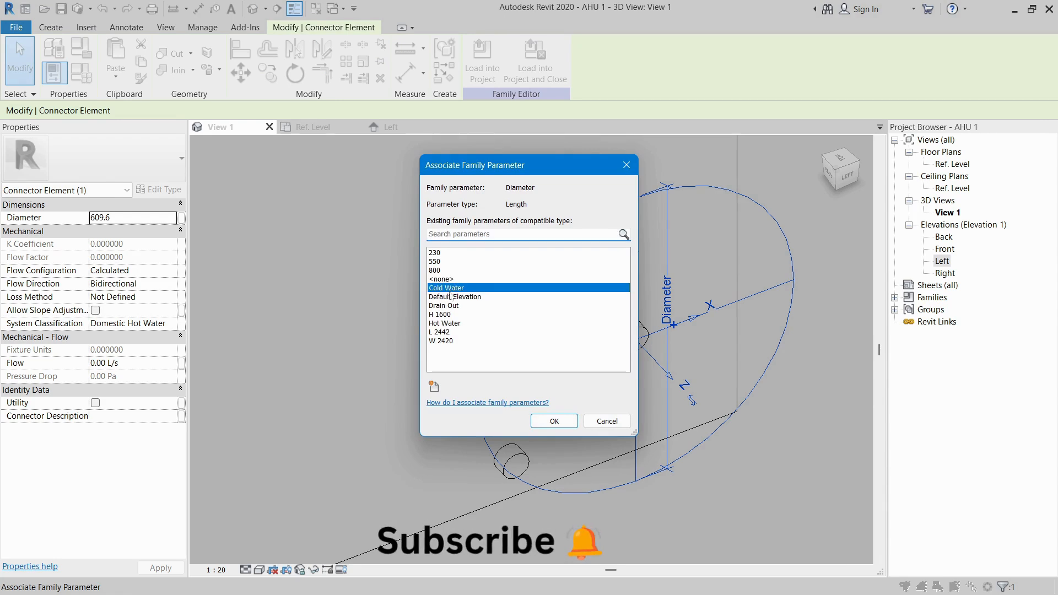
left_click(554, 421)
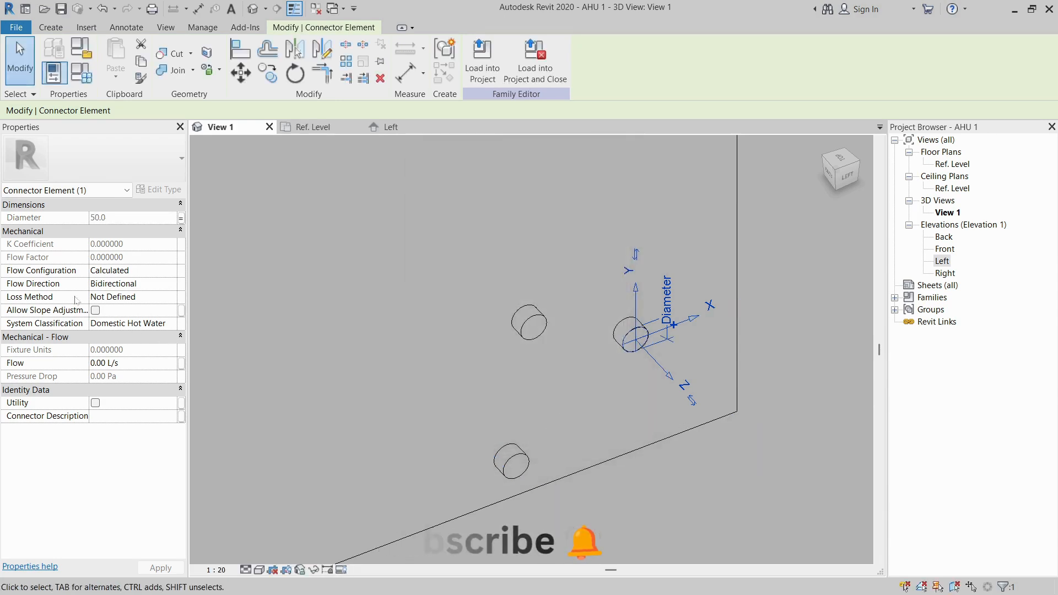
Configure the pipe connector with Calculated flow configuration, flow direction In and system classification Domestic Cold Water
left_click(119, 271)
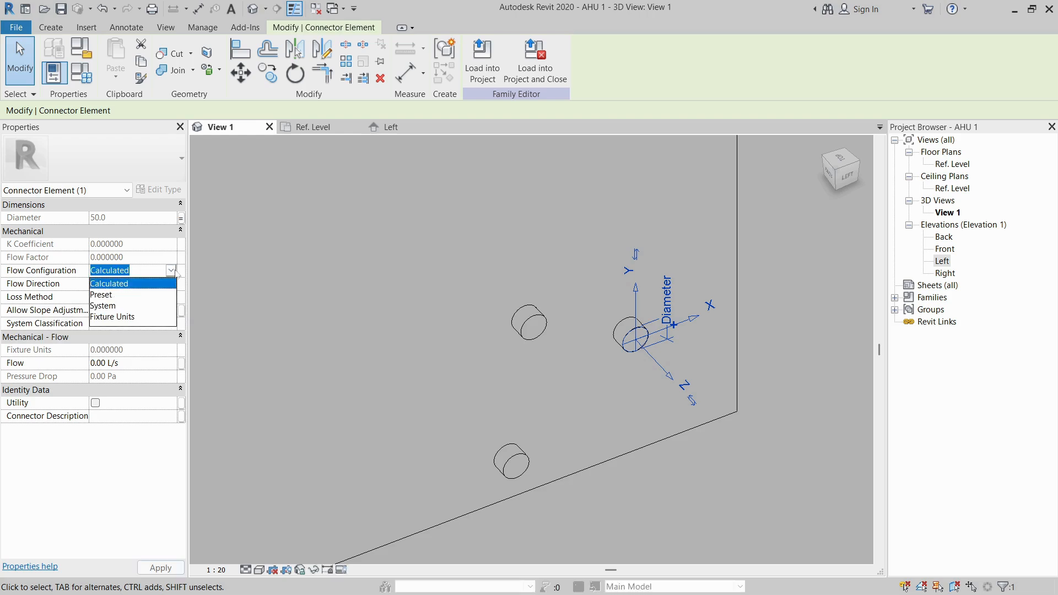
left_click(165, 284)
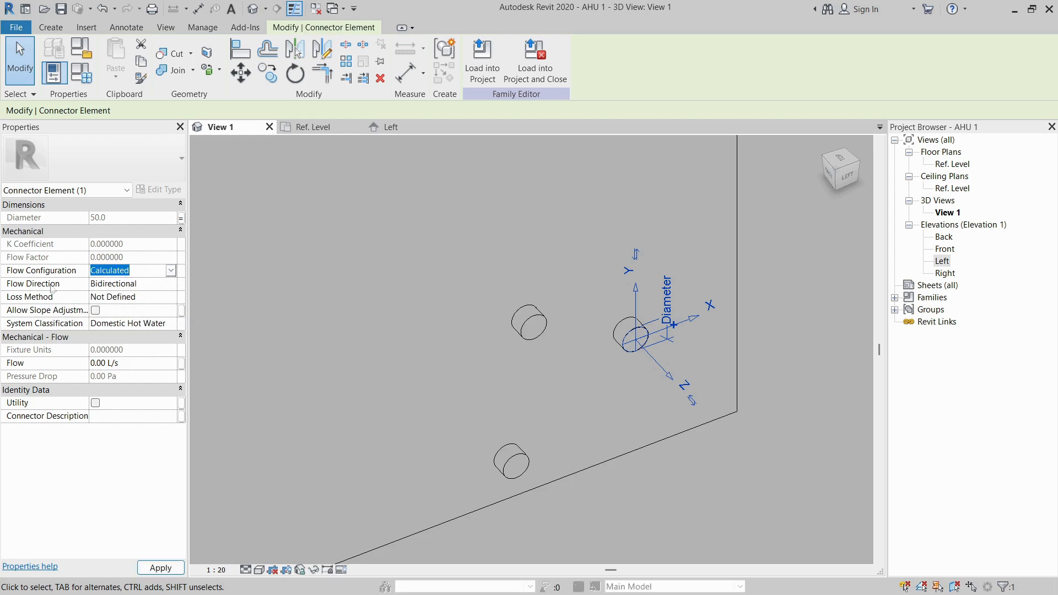
left_click(171, 284)
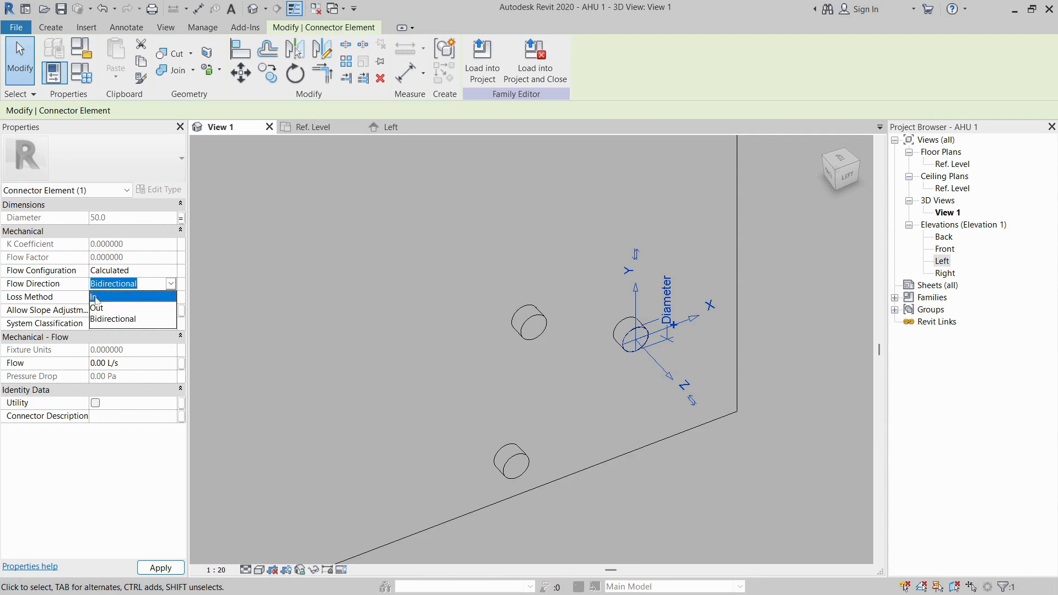
left_click(96, 298)
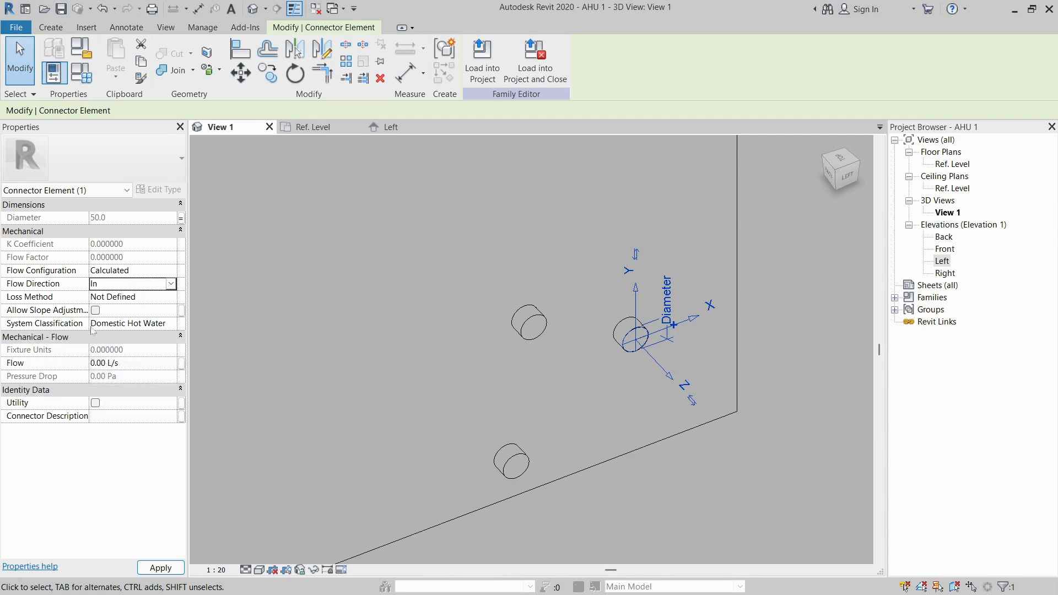
left_click(165, 325)
left_click(171, 324)
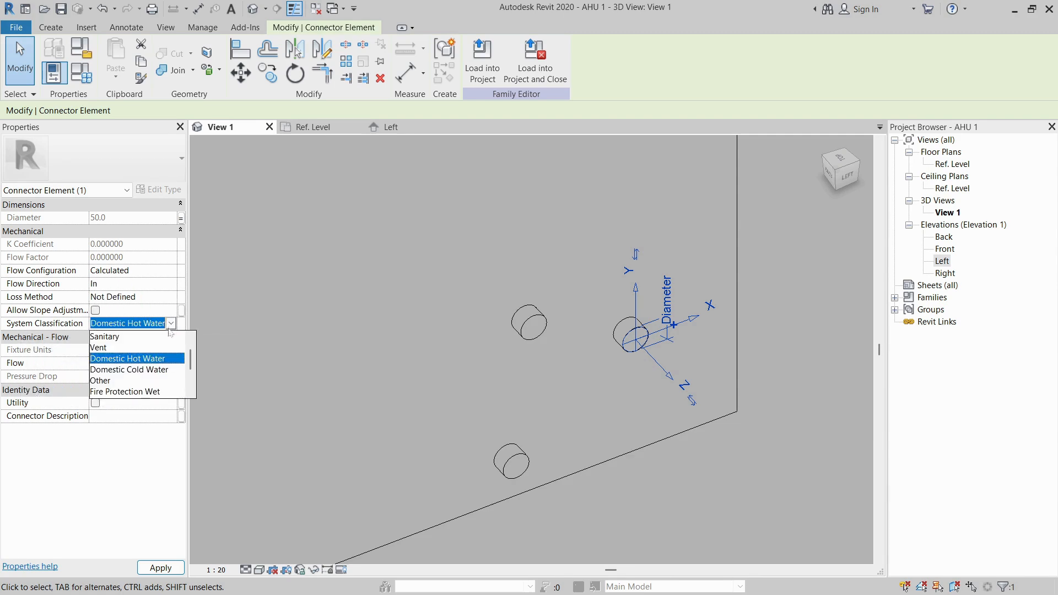
left_click(138, 370)
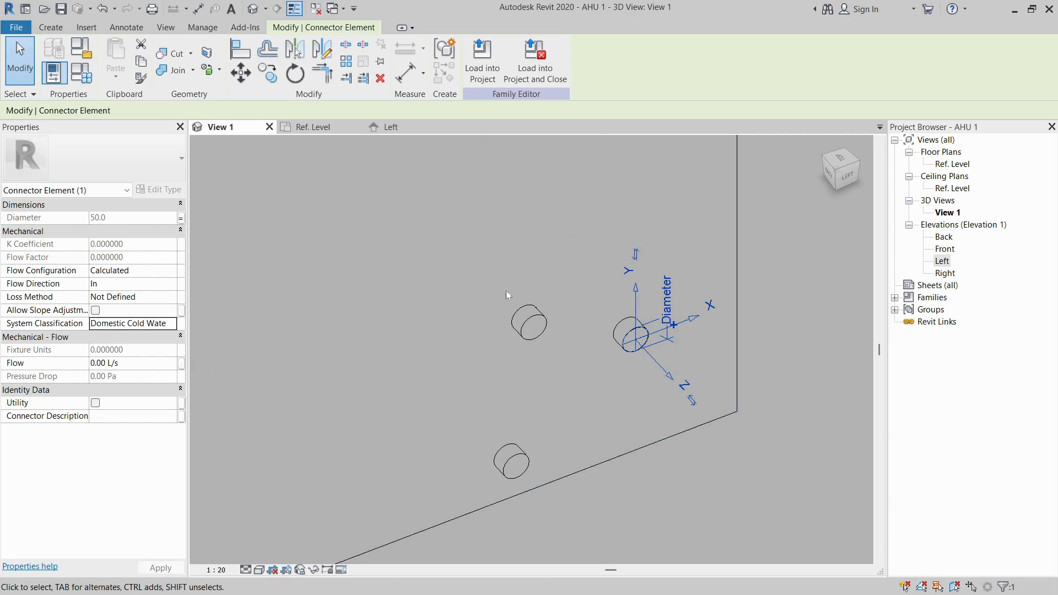
left_click(698, 468)
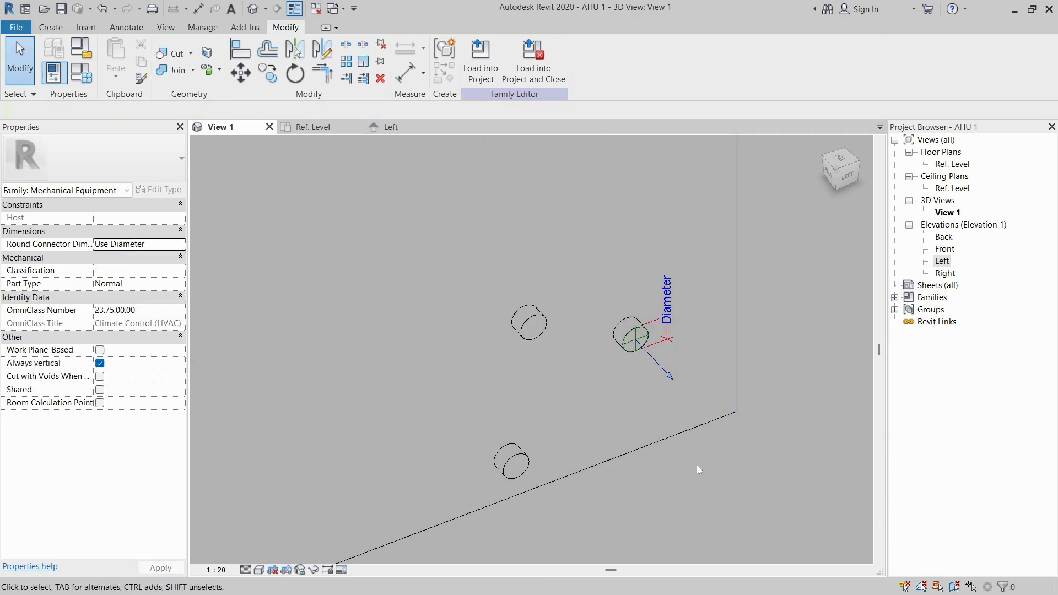
Place a Domestic Hot Water pipe connector on the upper-left pipe stub's end face and associate its Diameter with the Hot Water parameter
left_click(51, 27)
left_click(439, 75)
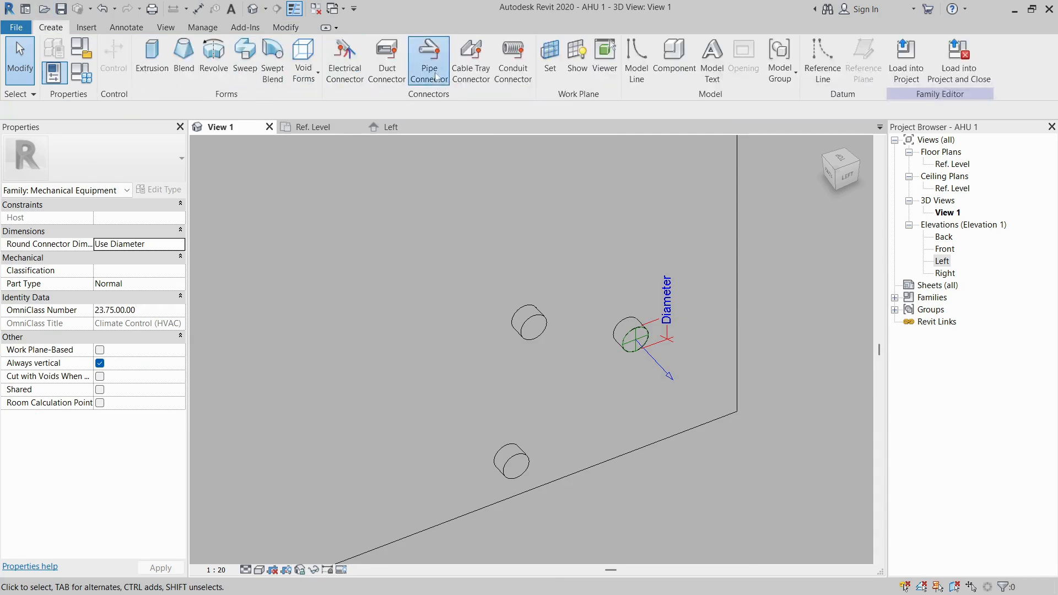
left_click(558, 358)
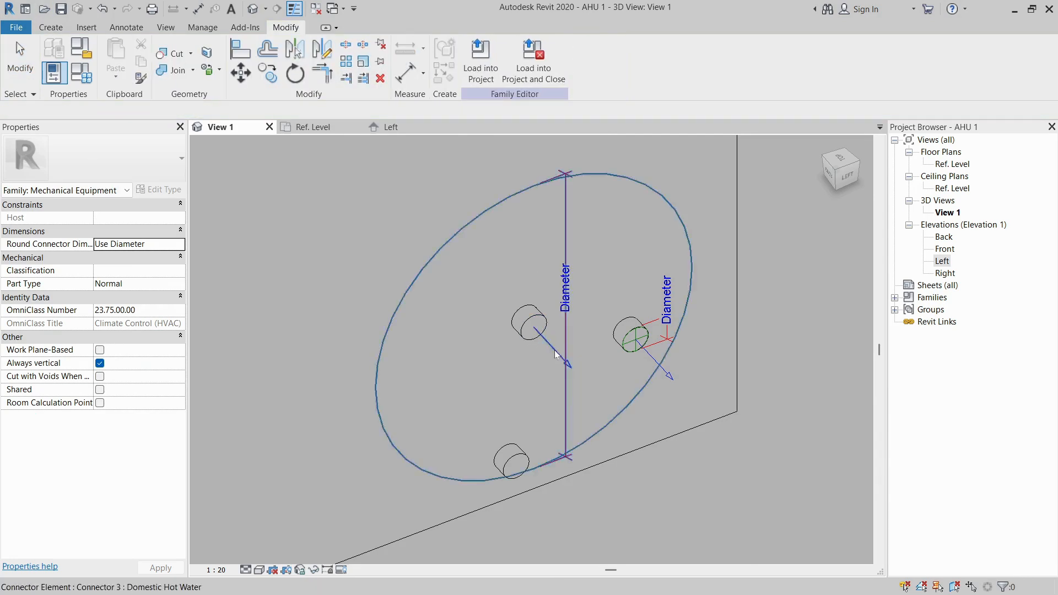
left_click(570, 319)
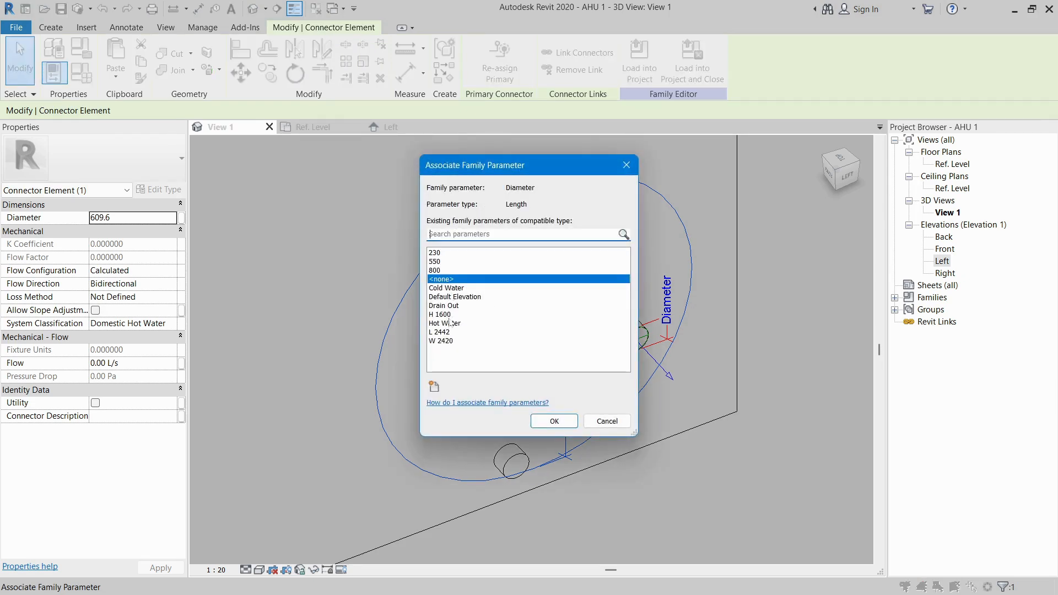
left_click(456, 324)
left_click(554, 421)
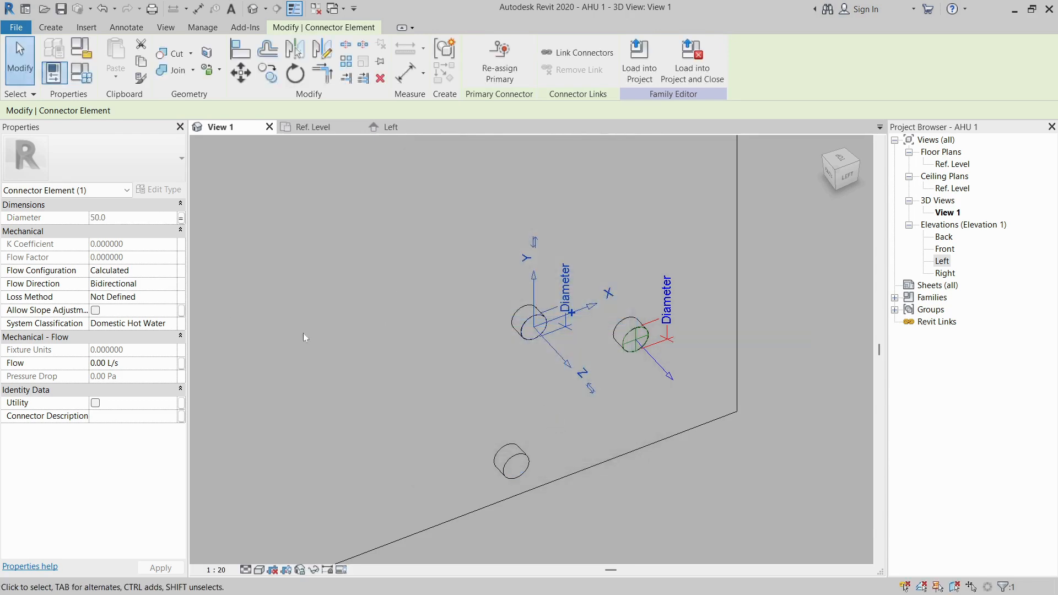
Set the Hot Water pipe connector's Flow Direction to Out and deselect the connector
left_click(170, 288)
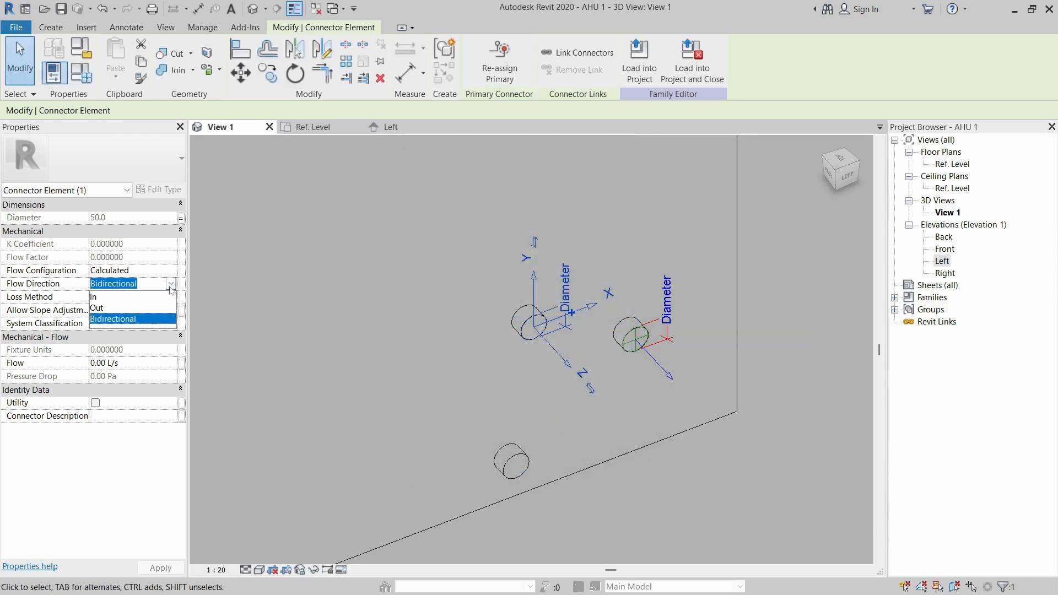
left_click(96, 307)
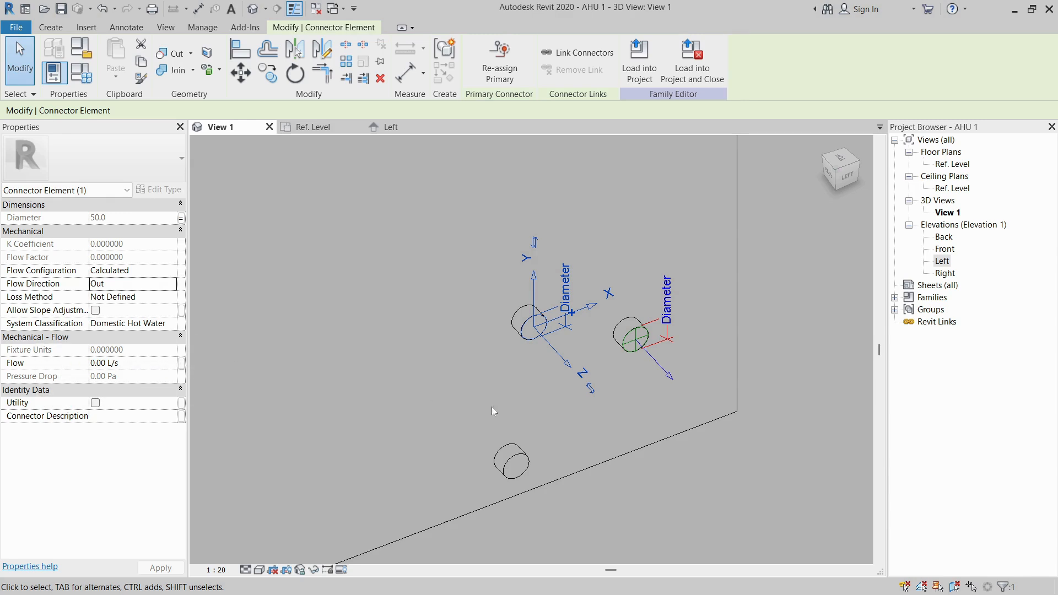
left_click(633, 503)
Place a pipe connector on the end face of the lowest pipe stub and associate its Diameter with the Drain Out parameter
middle_click_drag(633, 503, 682, 383)
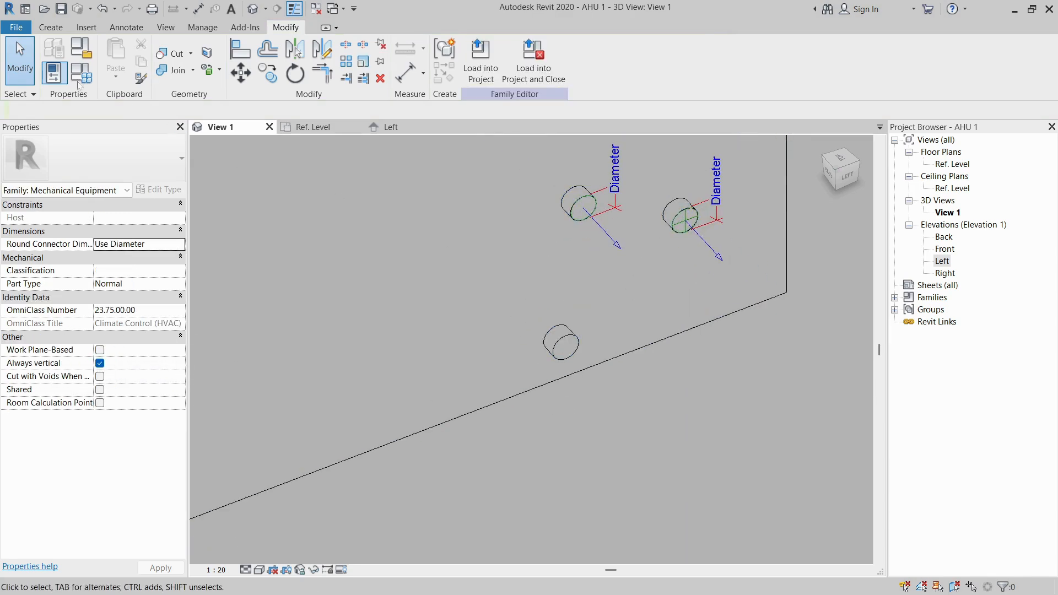
left_click(50, 27)
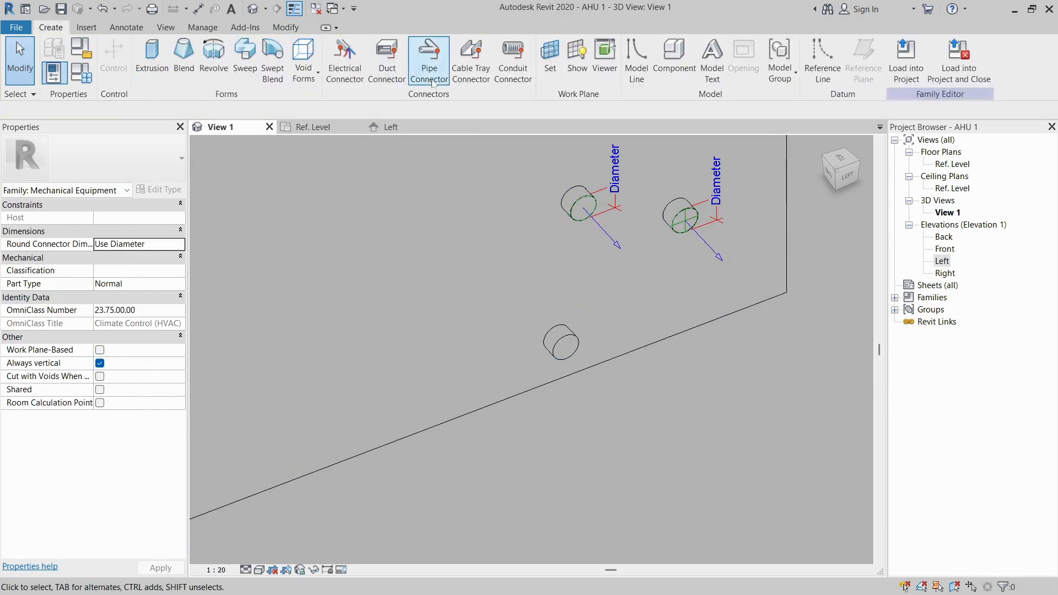
left_click(430, 56)
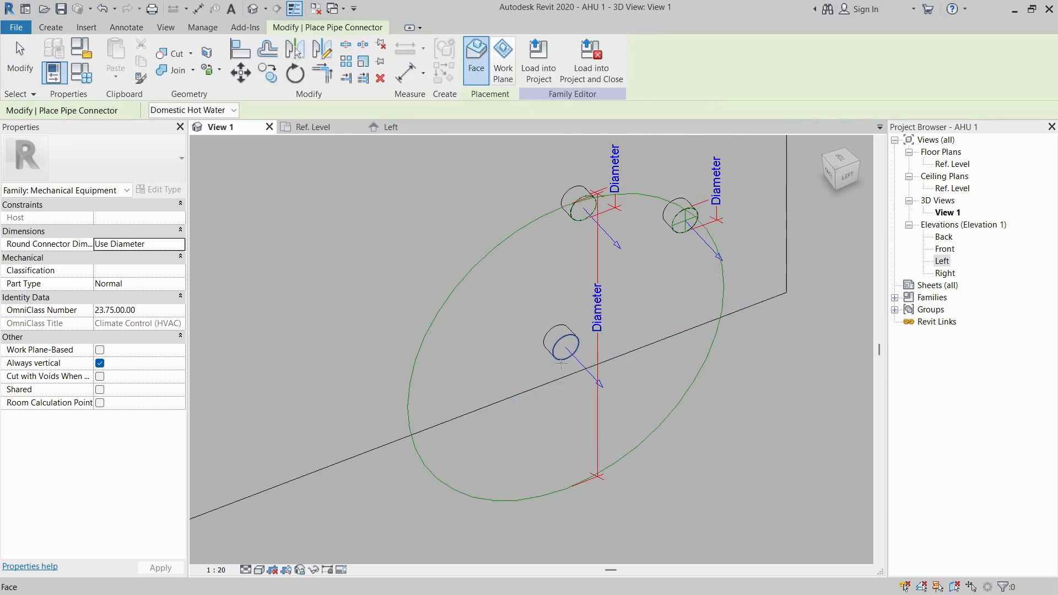
left_click(561, 367)
left_click(610, 334)
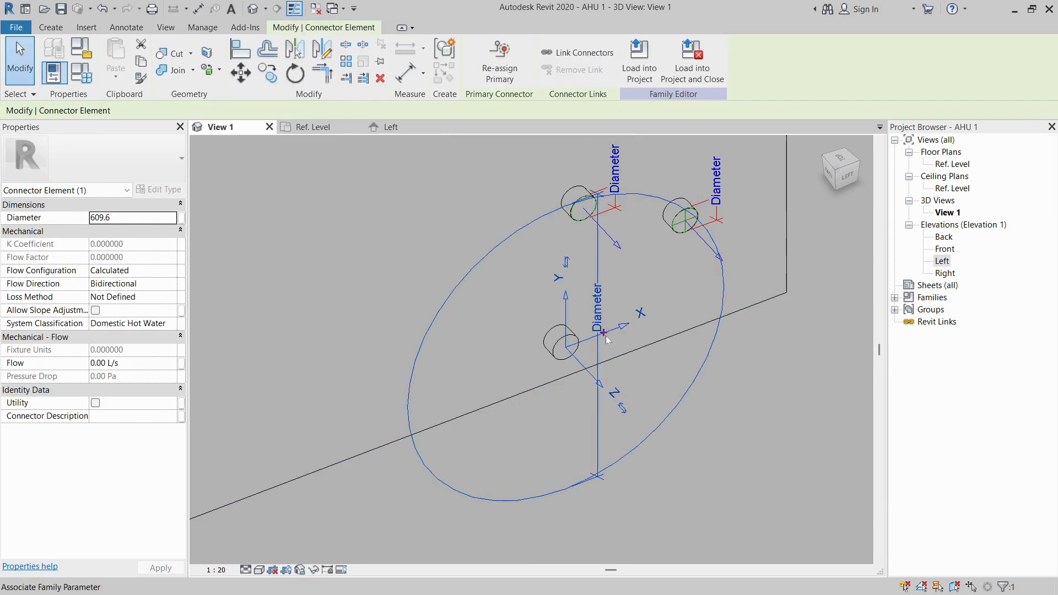
left_click(607, 337)
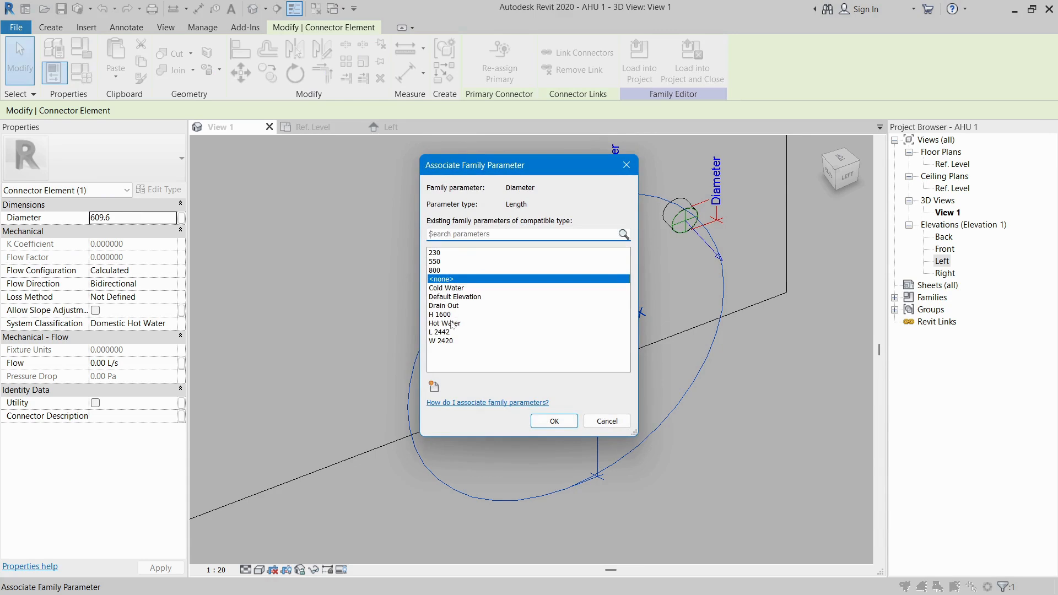
left_click(445, 306)
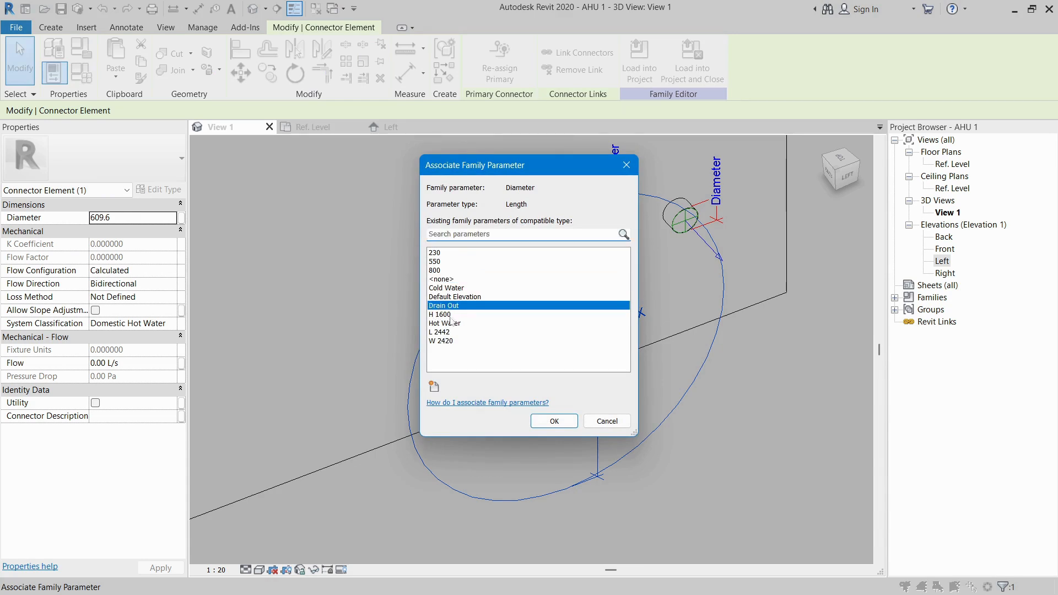
left_click(554, 422)
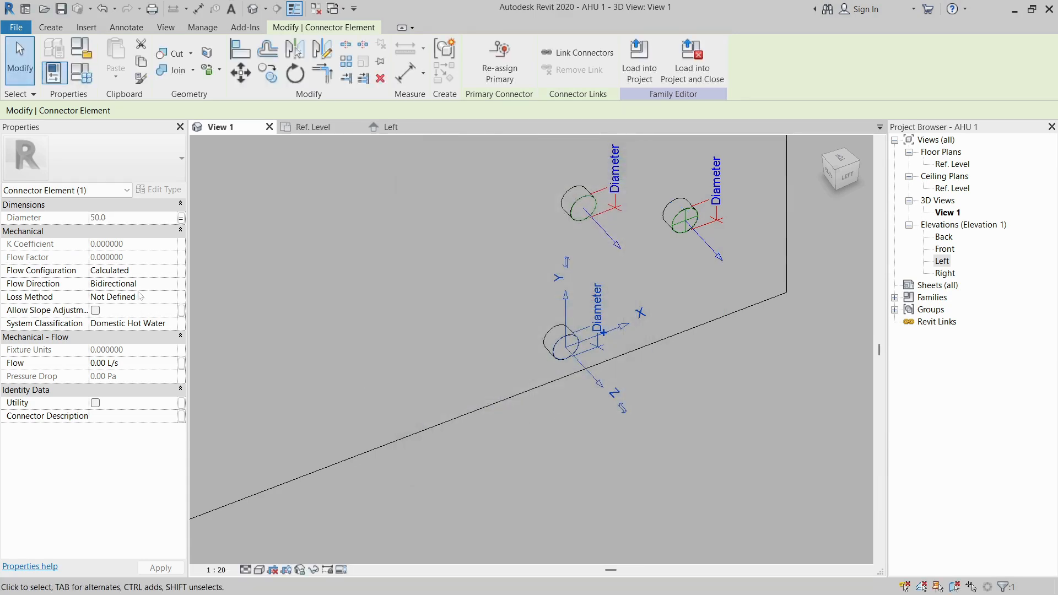
Set the drain connector's Flow Direction to Out and System Classification to Sanitary, and deselect it
left_click(174, 287)
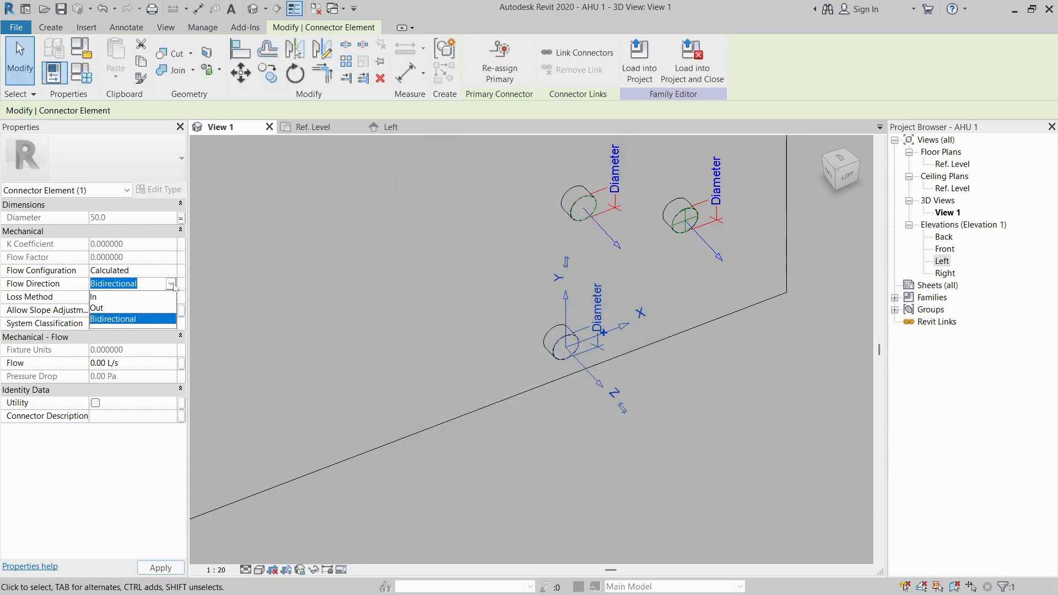
left_click(99, 308)
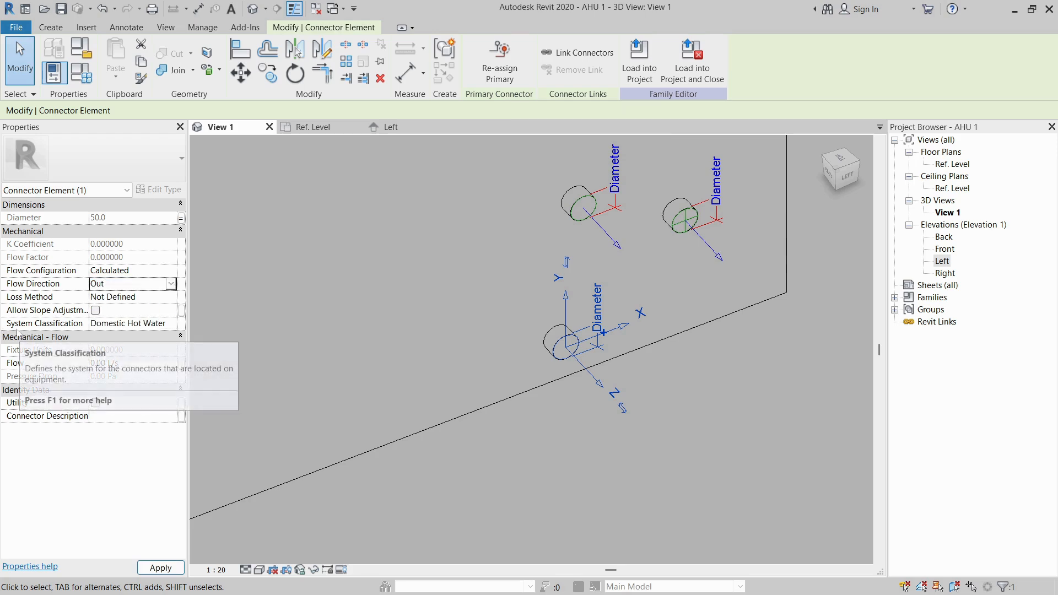
left_click(172, 324)
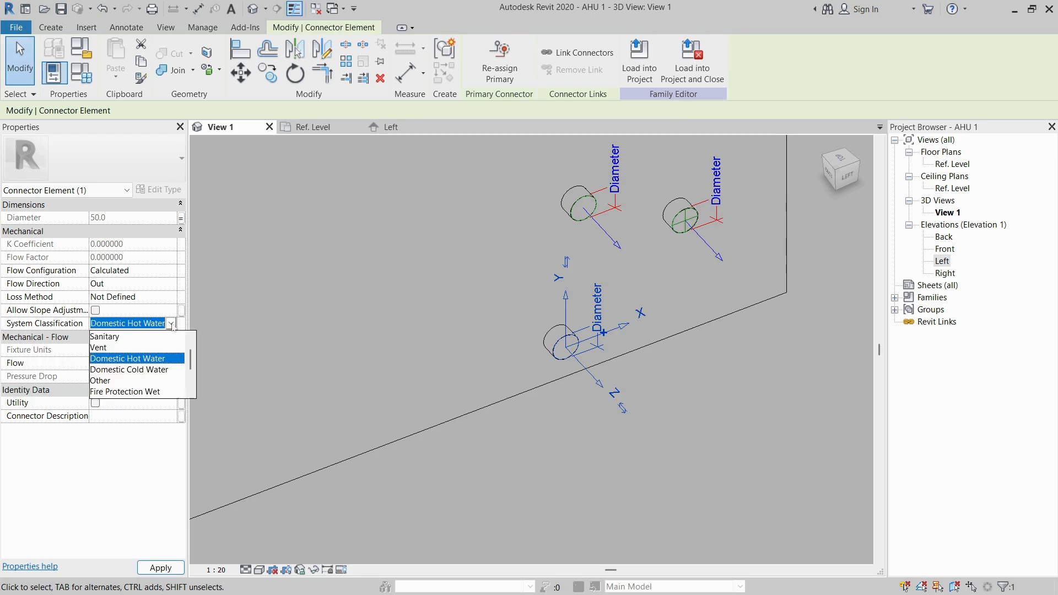
left_click(114, 341)
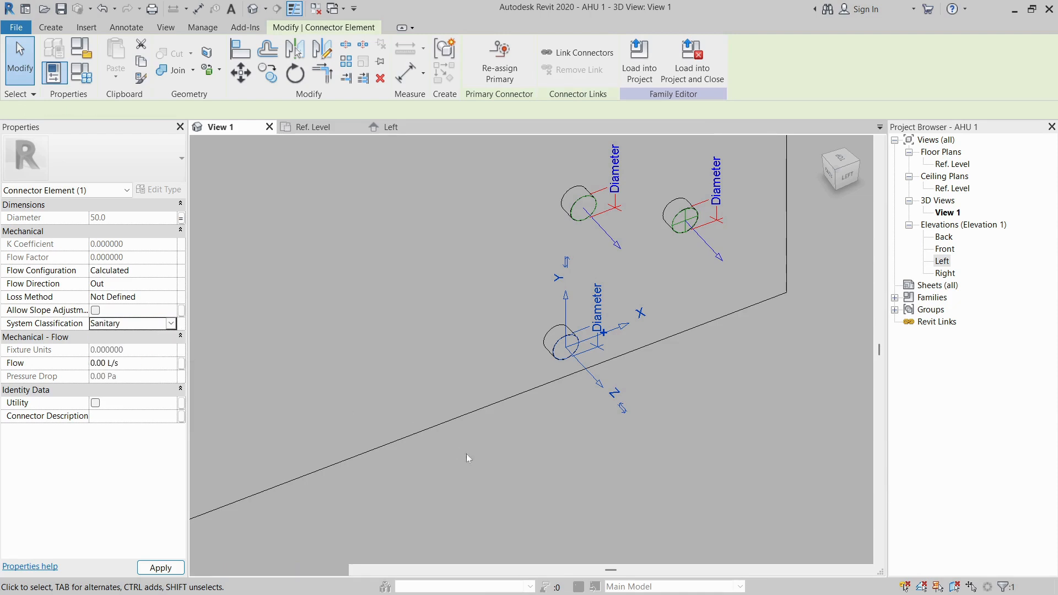
left_click(600, 480)
Review the AHU in 3D, its labelled dimensions in the Ref. Level plan, and the family's parameter values
scroll(615, 384, "down", 5)
middle_click_drag(620, 395, 427, 396, "shift")
middle_click_drag(544, 366, 387, 165, "shift")
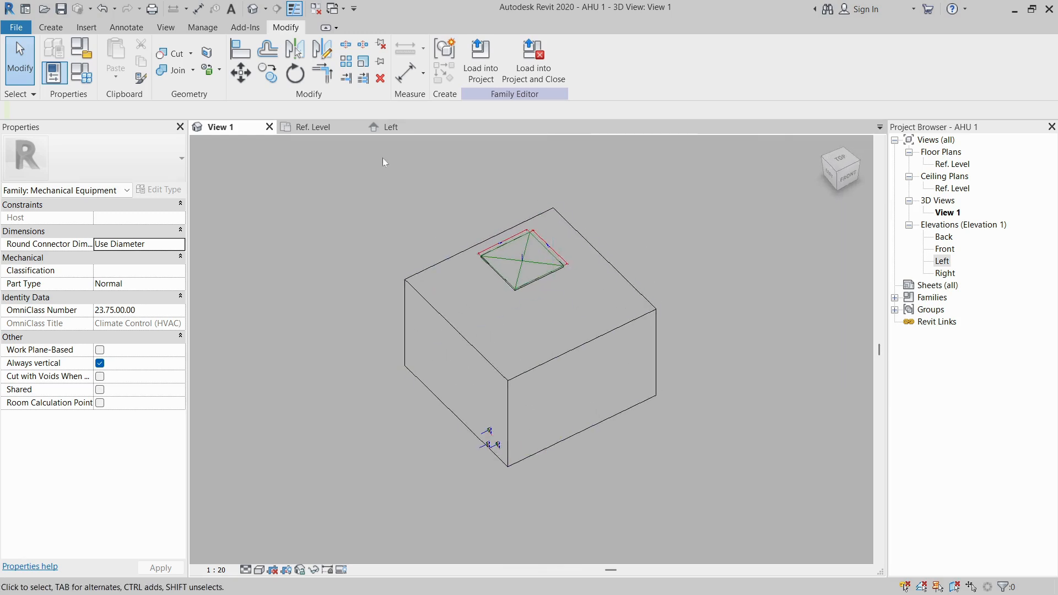
left_click(308, 127)
scroll(445, 276, "down", 5)
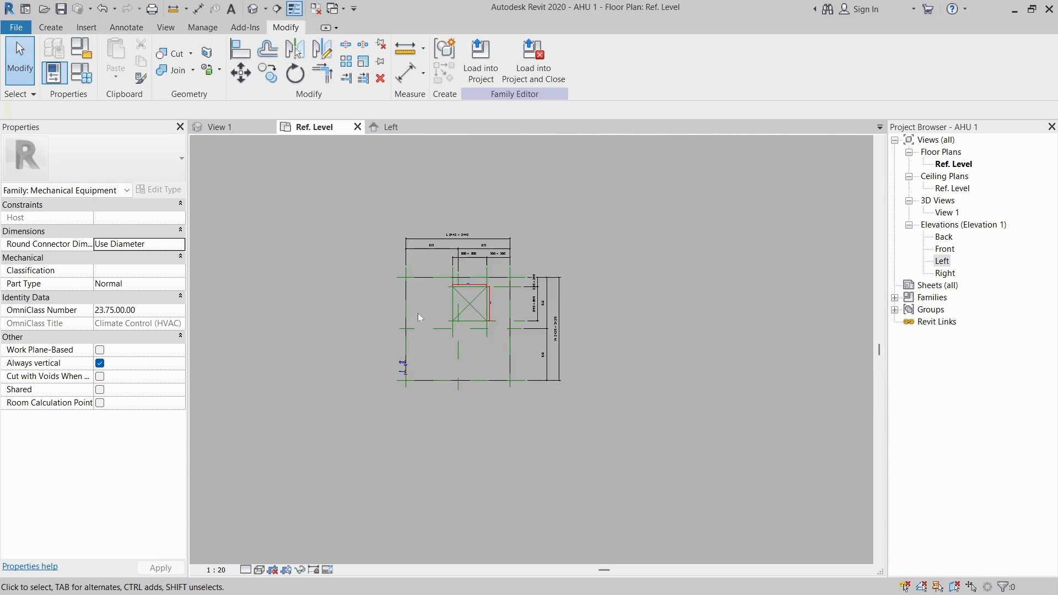
scroll(446, 276, "up", 2)
scroll(387, 373, "up", 1)
scroll(387, 373, "down", 2)
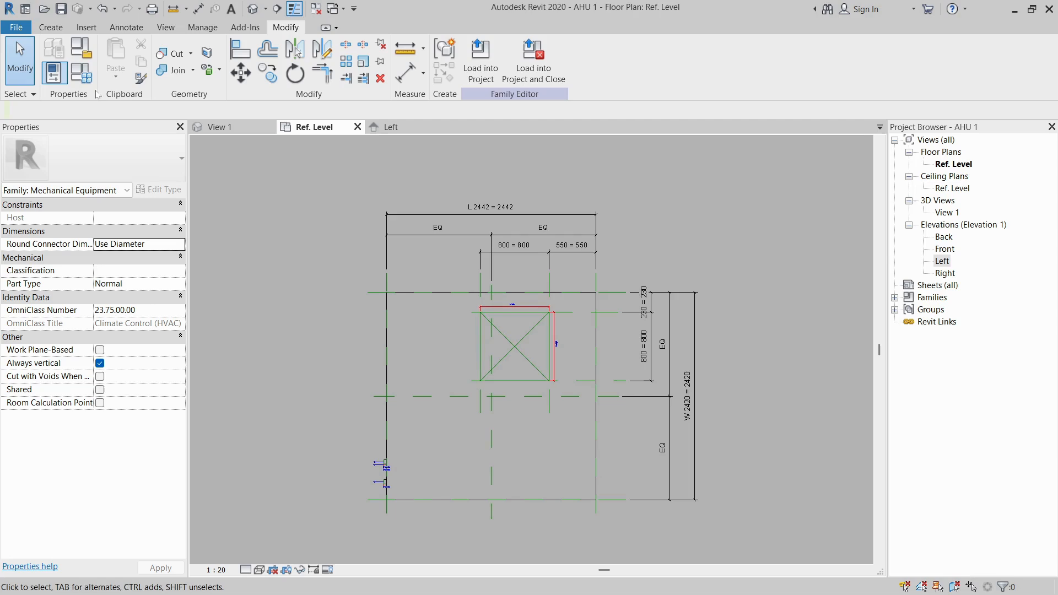
left_click(82, 72)
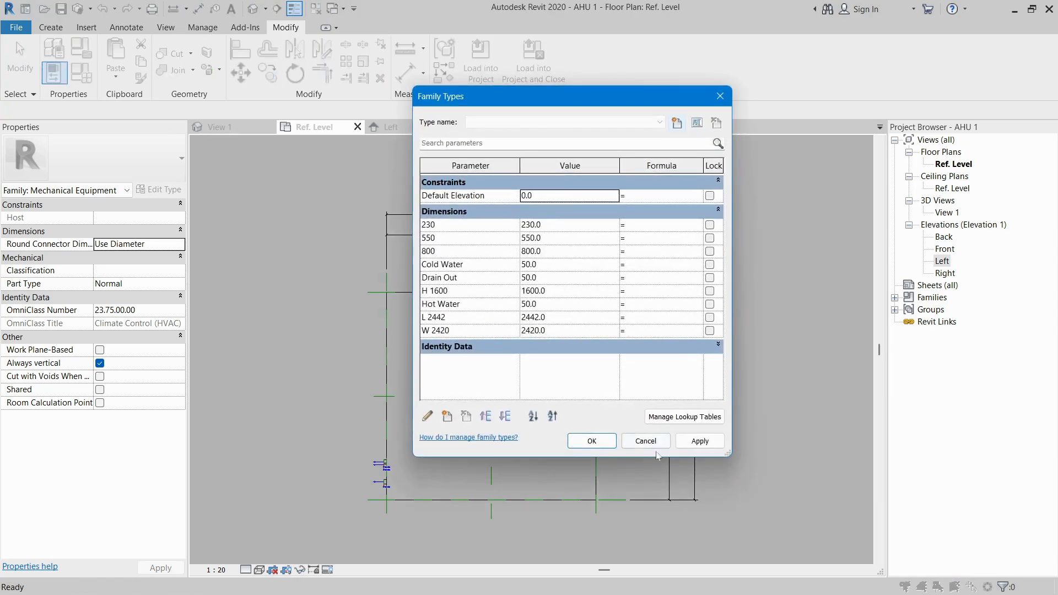
left_click(649, 442)
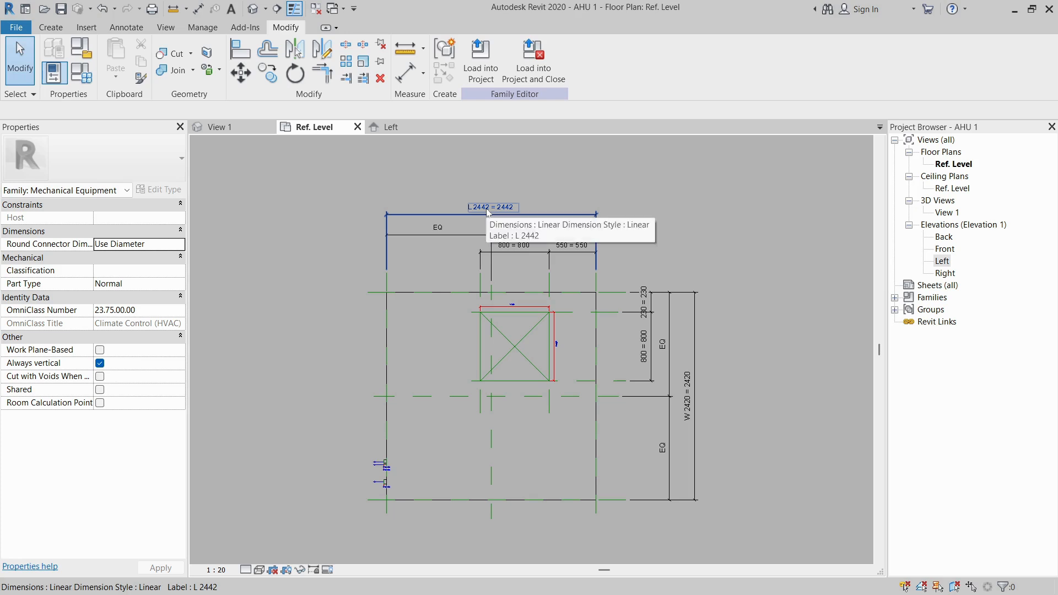
Inspect the AHU model with its duct and pipe connectors in the 3D view
left_click(221, 127)
middle_click_drag(571, 397, 501, 327, "shift")
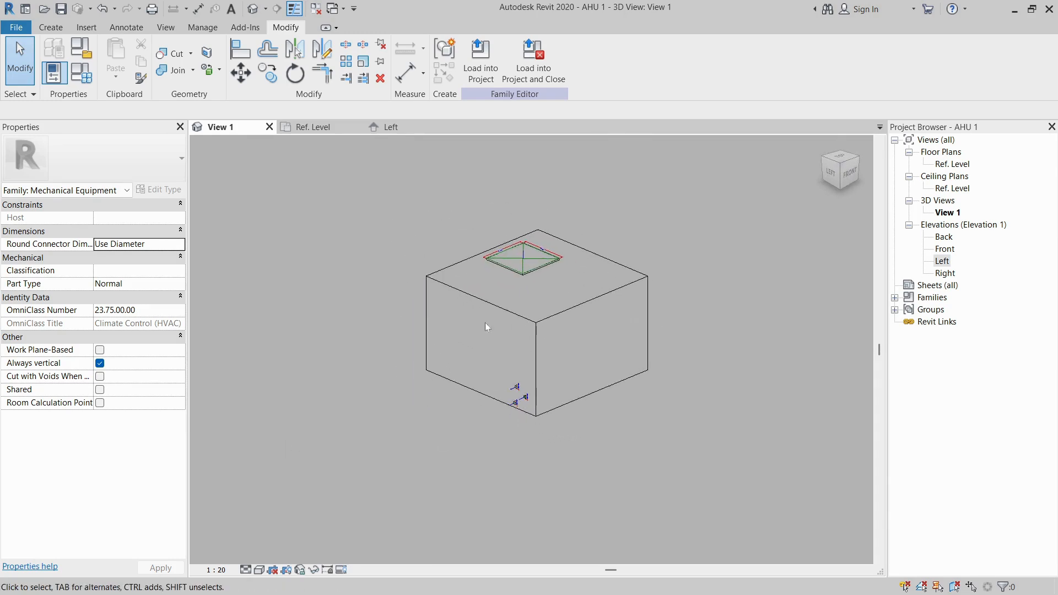
middle_click_drag(494, 284, 706, 251, "shift")
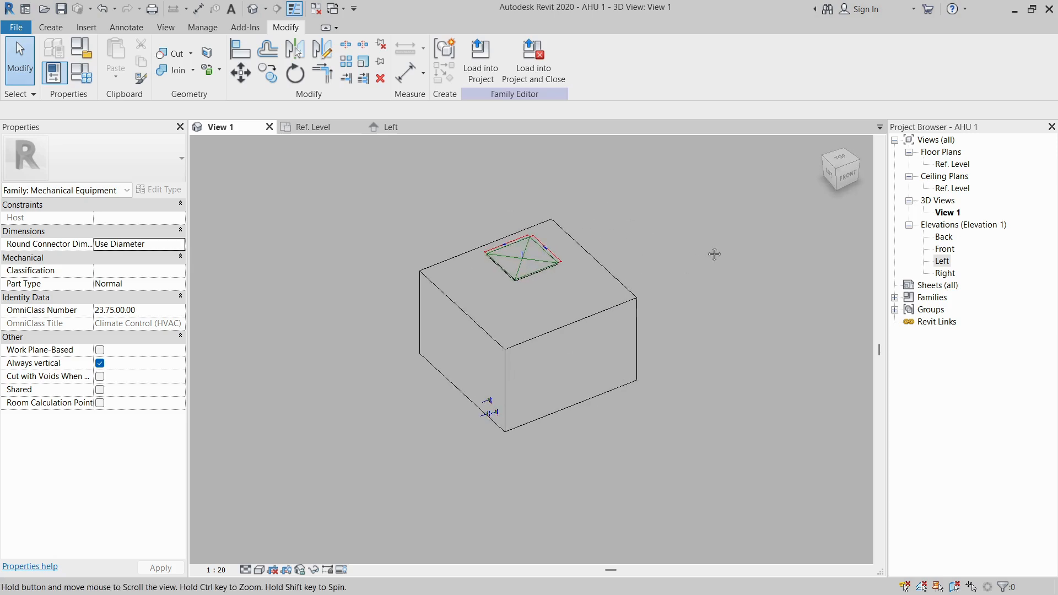
scroll(700, 243, "up", 2)
left_click_drag(728, 212, 822, 461)
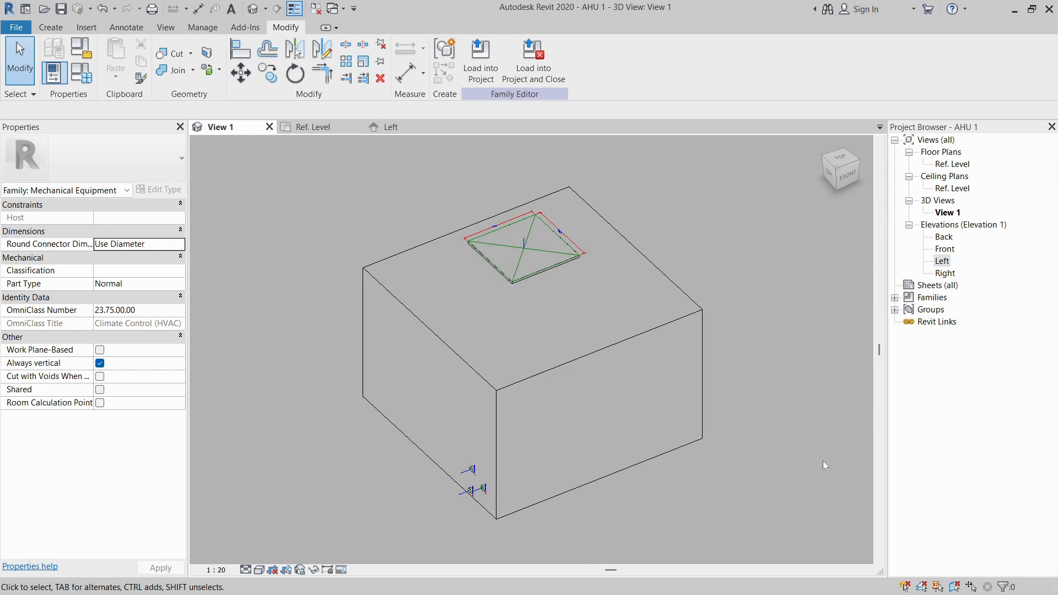
Switch to the AutoCAD HVAC drawing and examine the SA plenum and AHU dimensions in Section-BB
key("alt+Tab")
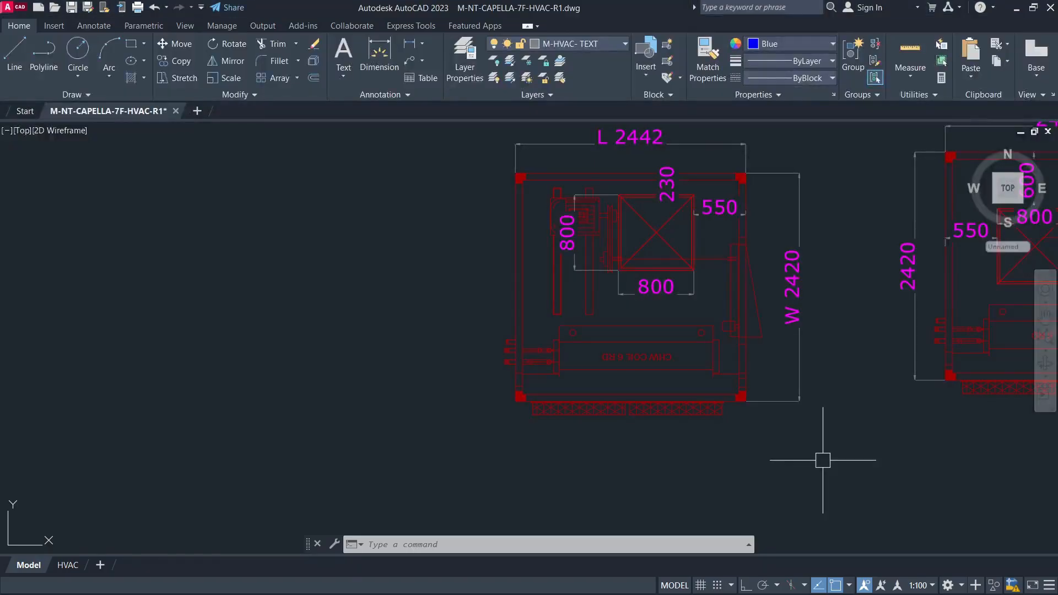
scroll(716, 435, "down", 5)
scroll(632, 328, "up", 8)
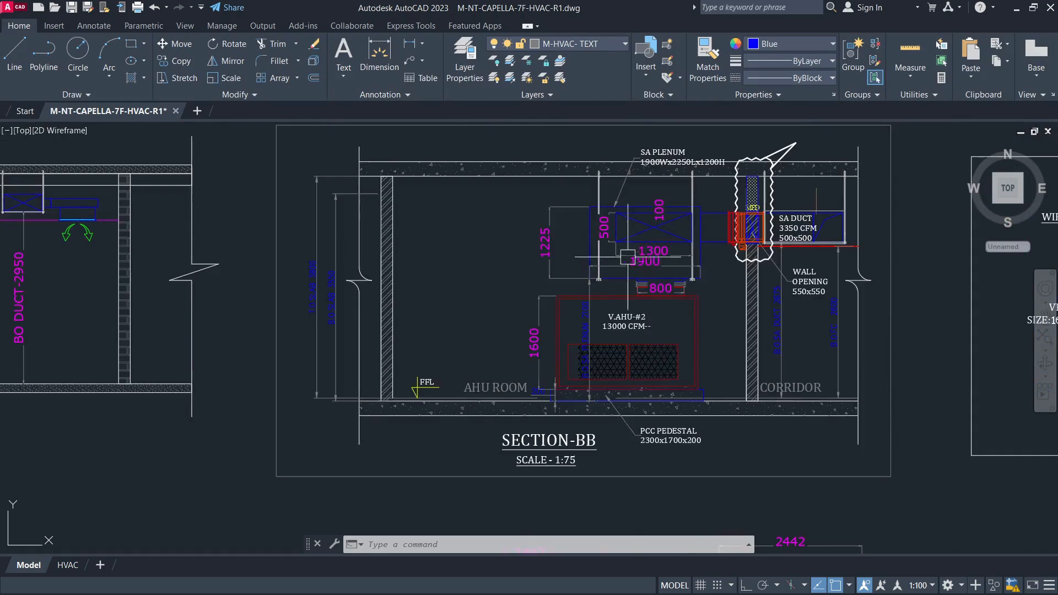
scroll(594, 324, "down", 8)
scroll(600, 295, "up", 4)
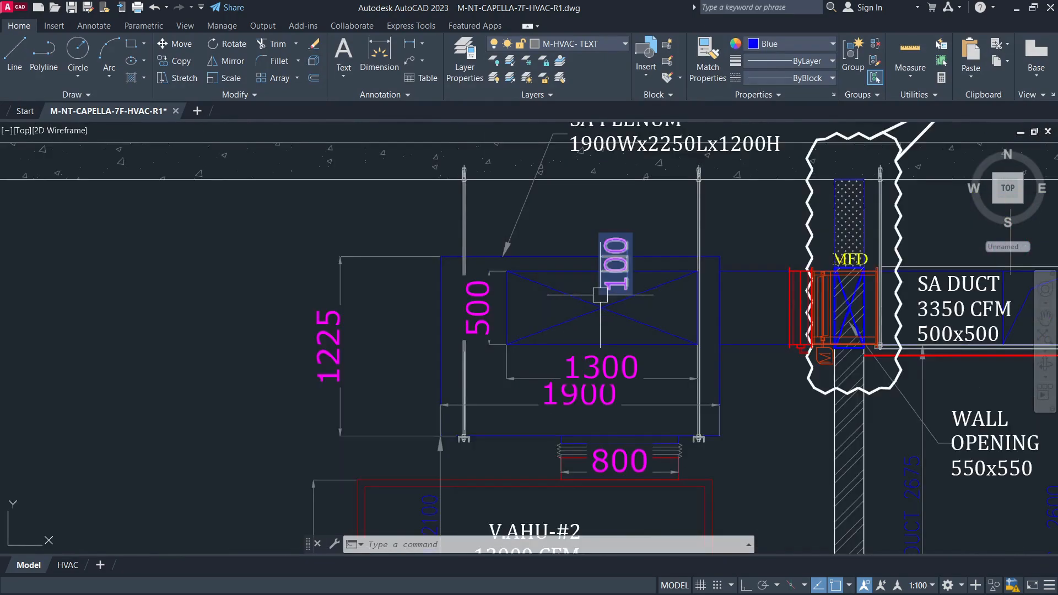
scroll(588, 298, "down", 10)
Examine the AHU plenum outline and the adjoining ductwork in the AHU room on the floor plan
scroll(510, 417, "up", 6)
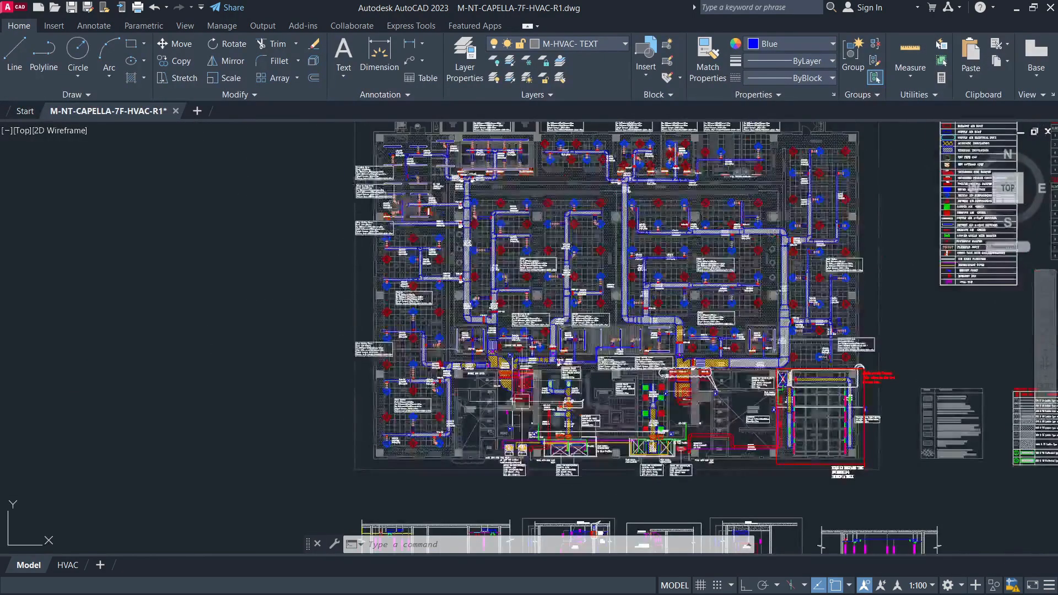
scroll(510, 417, "up", 6)
left_click(657, 385)
key("Escape")
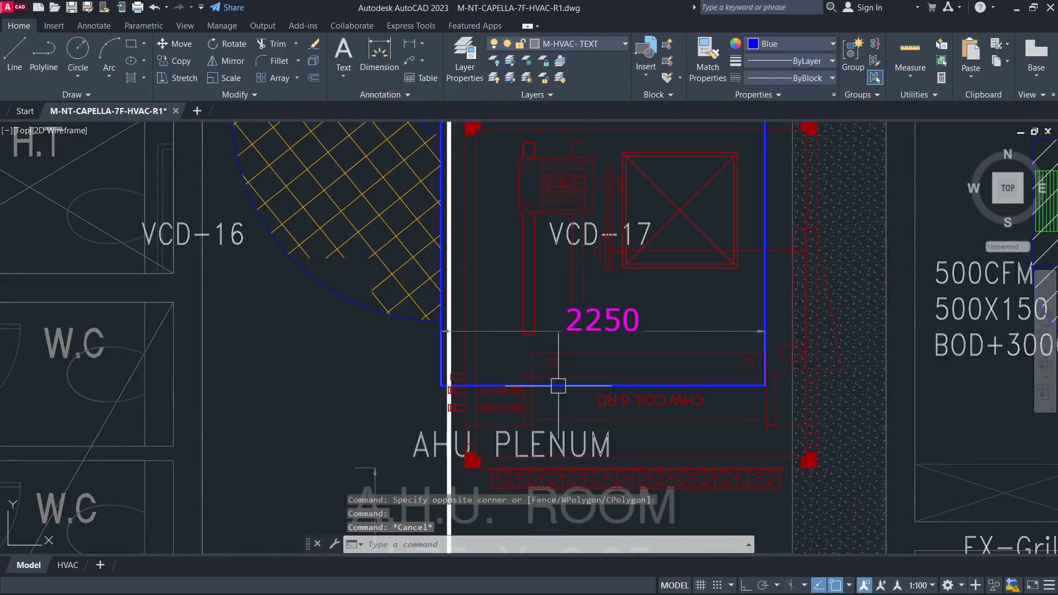
scroll(673, 229, "down", 5)
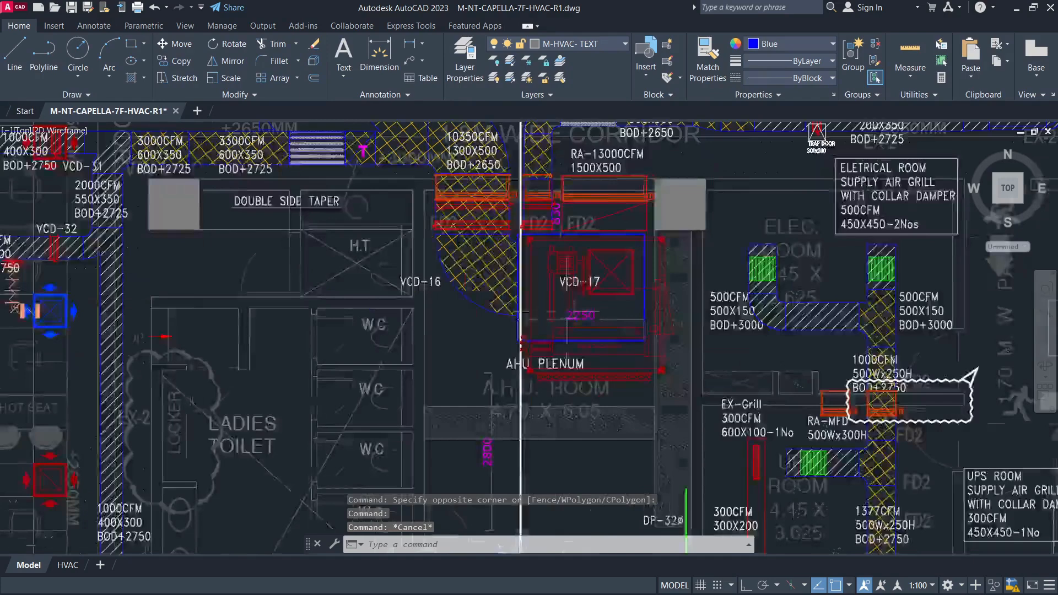
scroll(507, 406, "up", 5)
scroll(506, 406, "up", 4)
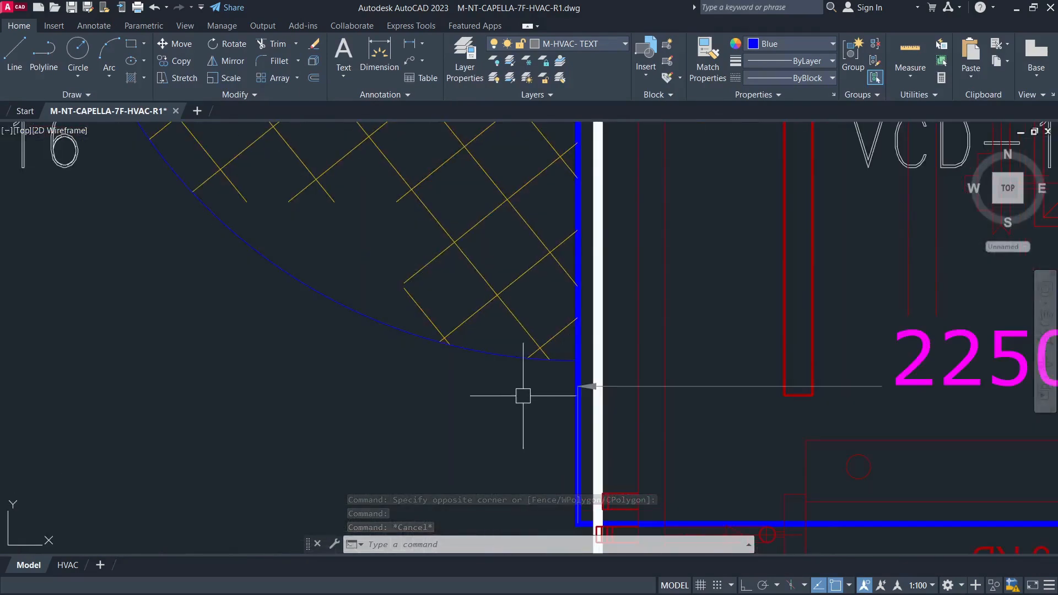
Copy the AHU plenum outline, the curved side duct, the narrow duct outline and the width dimension to empty space near the section drawings
left_click(547, 360)
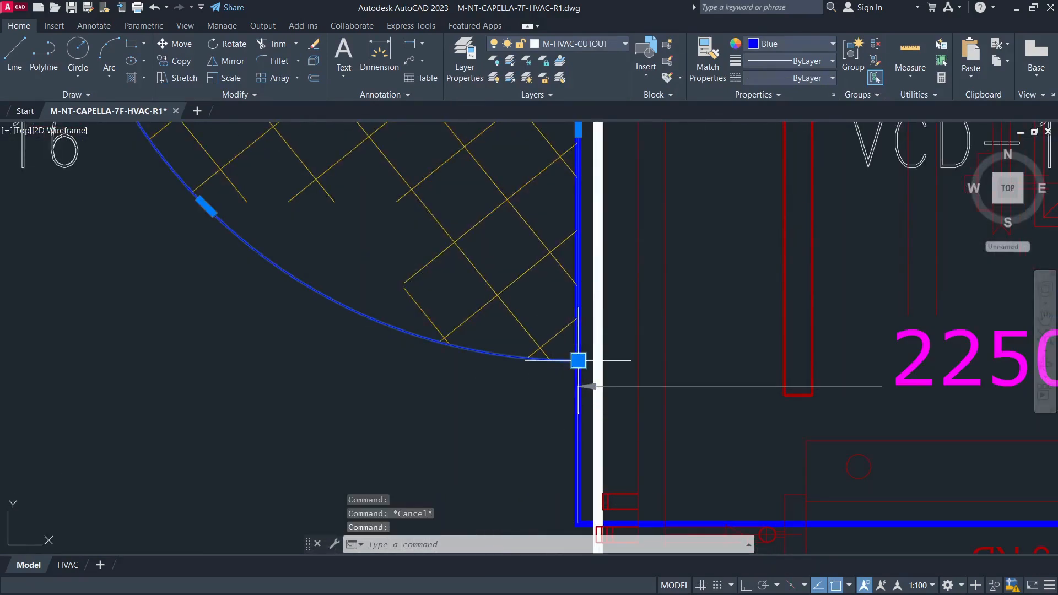
middle_click_drag(558, 384, 550, 316)
scroll(576, 453, "up", 4)
left_click(515, 397)
scroll(557, 426, "down", 8)
scroll(557, 426, "up", 12)
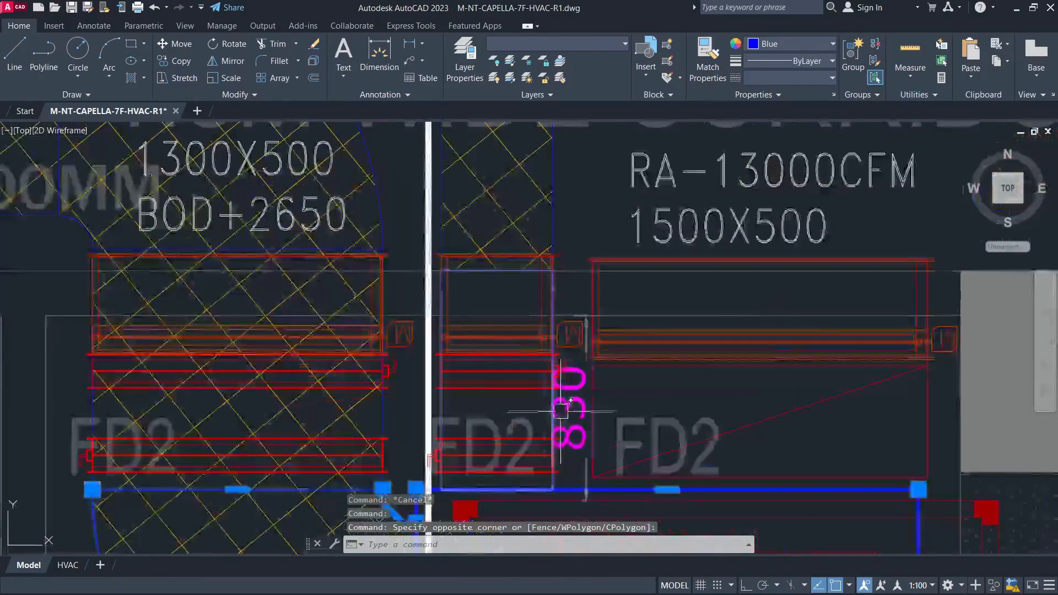
left_click(541, 428)
scroll(541, 429, "down", 5)
mouse_move(536, 326)
left_click(573, 379)
key("Escape")
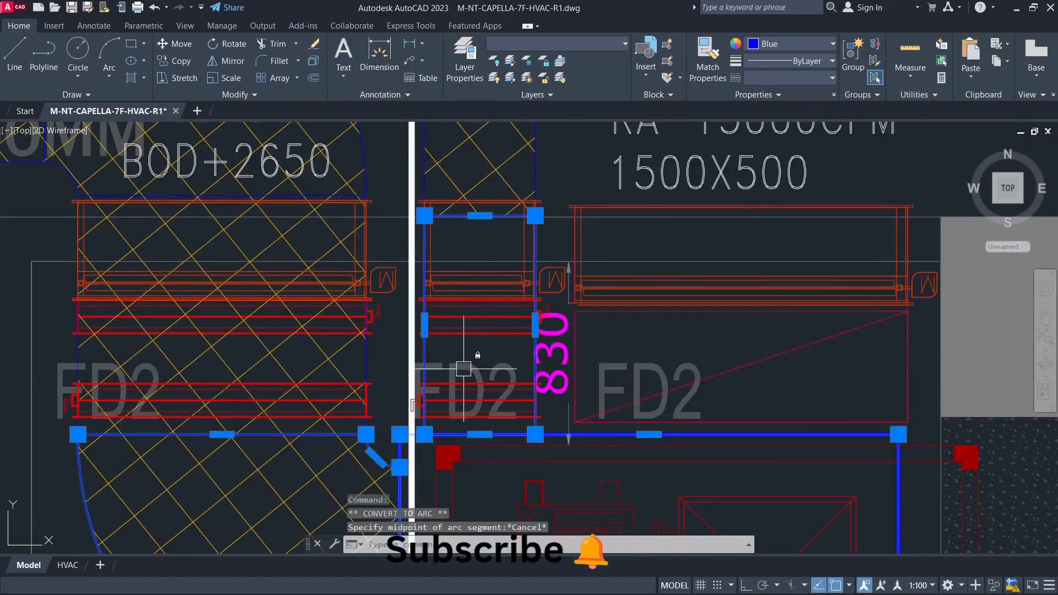
type("co")
key("Return")
left_click(524, 303)
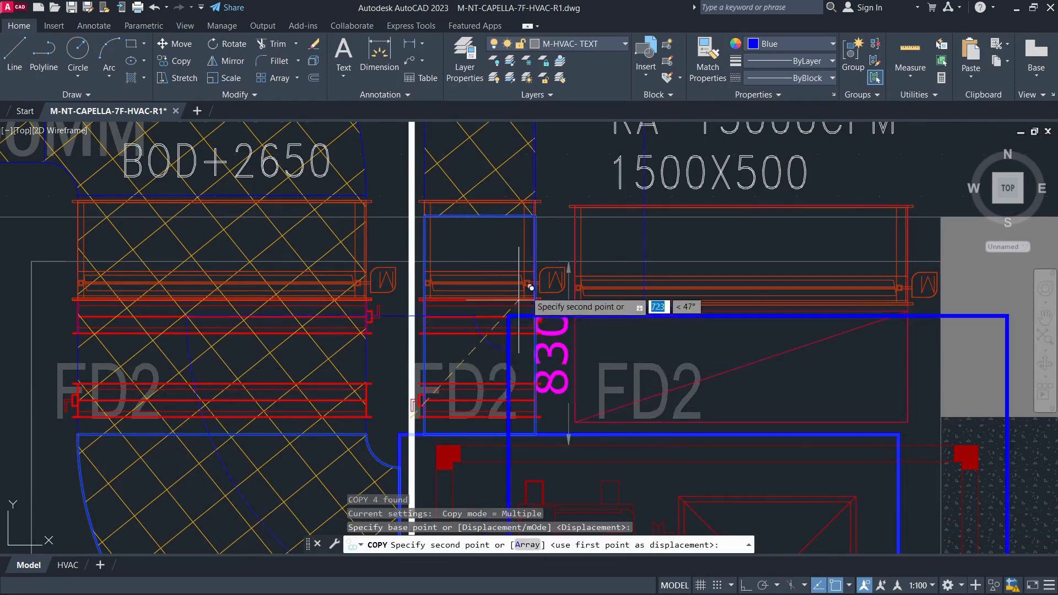
scroll(532, 289, "down", 4)
scroll(537, 309, "down", 6)
scroll(543, 369, "up", 8)
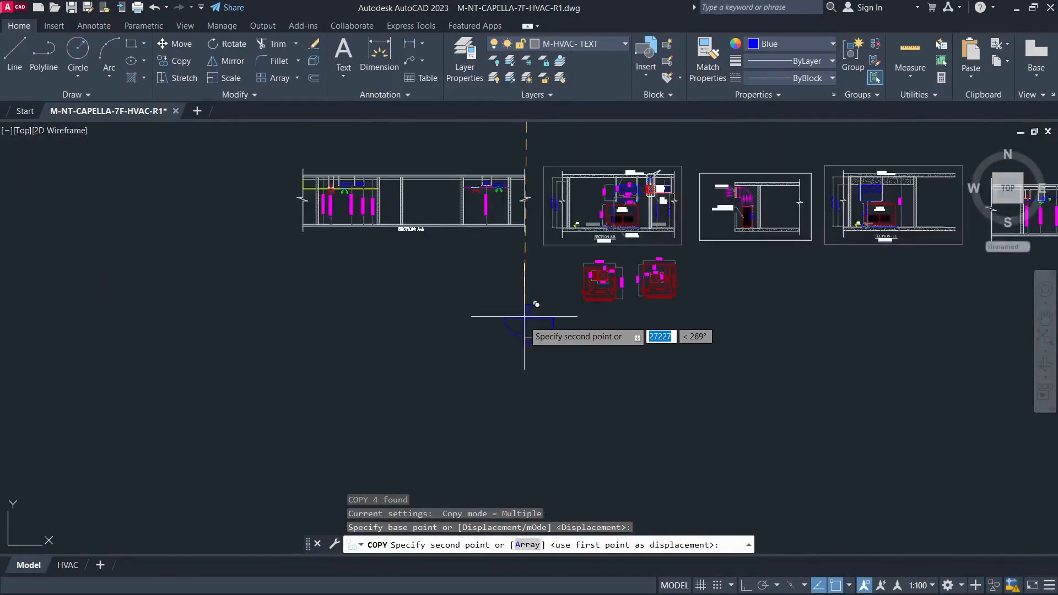
key("Escape")
scroll(540, 406, "up", 4)
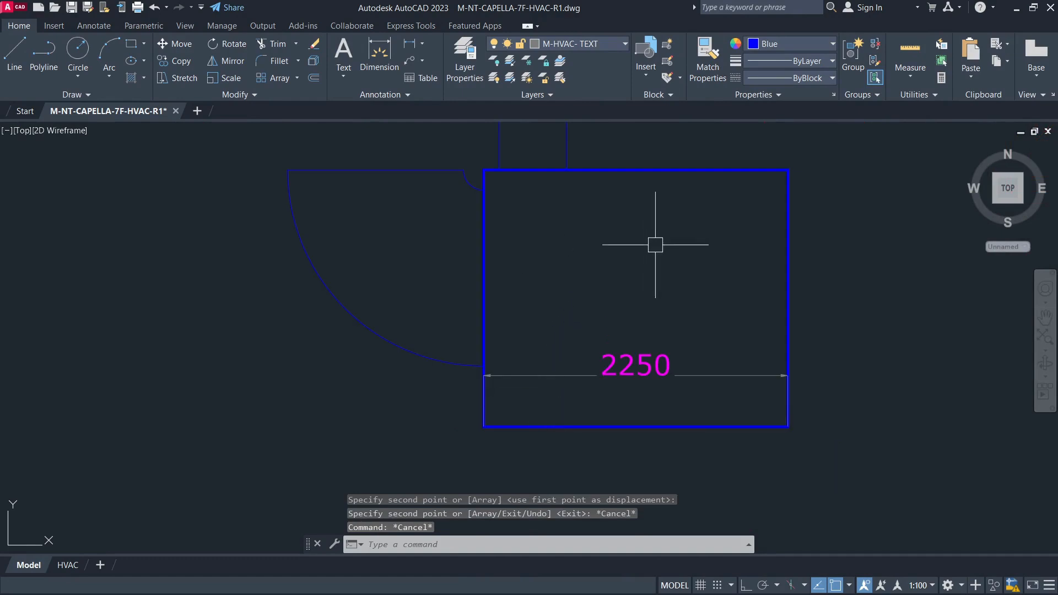
Delete the overall width dimension inside the copied AHU rectangle
left_click(663, 229)
left_click(627, 252)
left_click(636, 244)
left_click(727, 317)
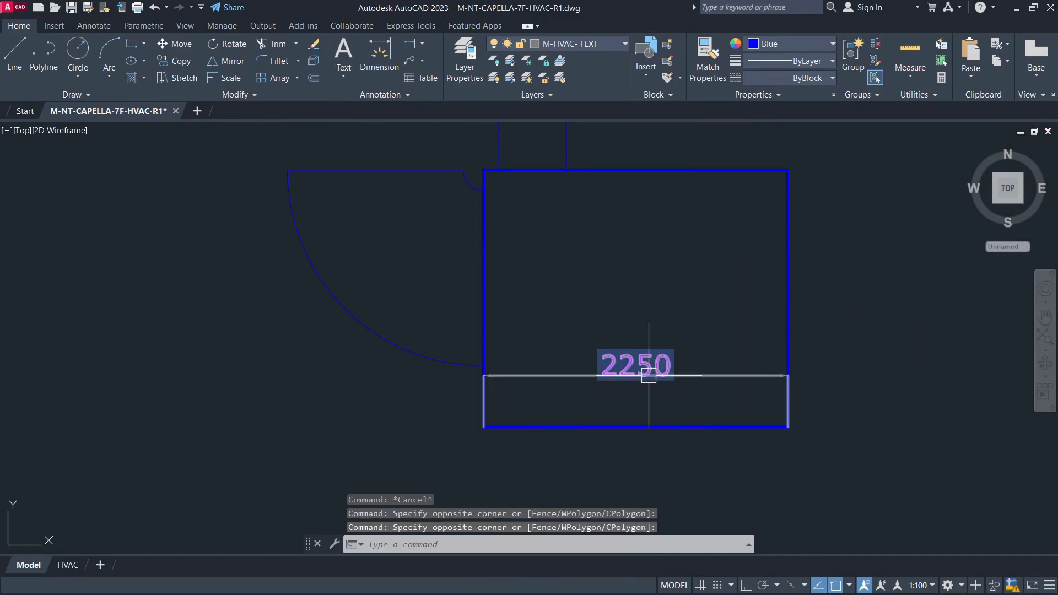
left_click(650, 376)
key("Delete")
Add linear dimensions for the copied AHU rectangle's width below it and its depth beside it
type("dli")
key("space")
key("space")
left_click(653, 432)
left_click(660, 474)
key("space")
key("space")
left_click(789, 329)
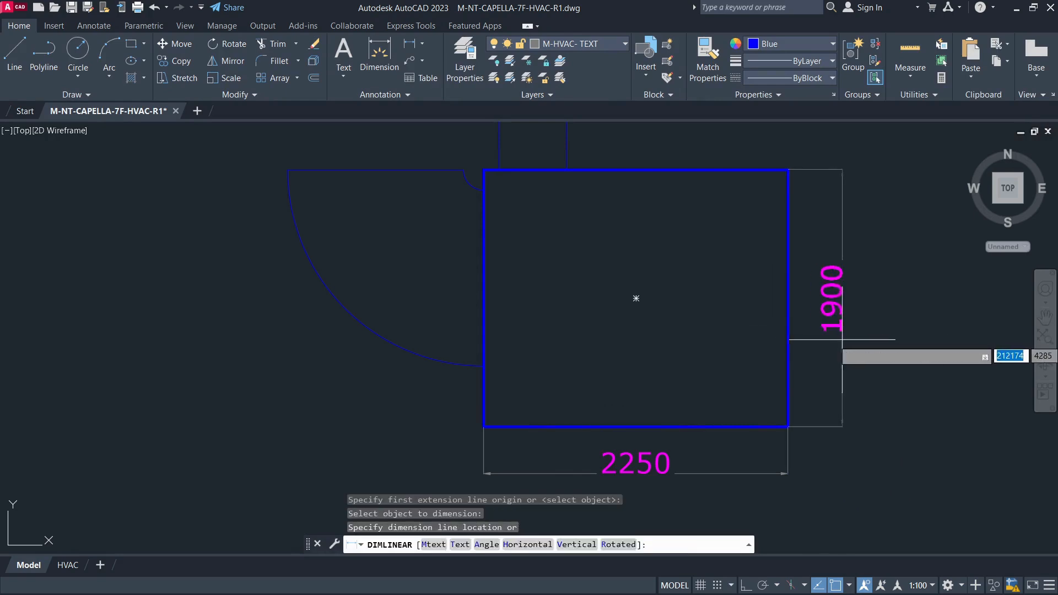
left_click(846, 341)
left_click(650, 244)
left_click(734, 313)
Dimension the width of the narrow duct above the AHU and the curved duct's opening along the AHU's side
middle_click_drag(531, 202, 554, 316)
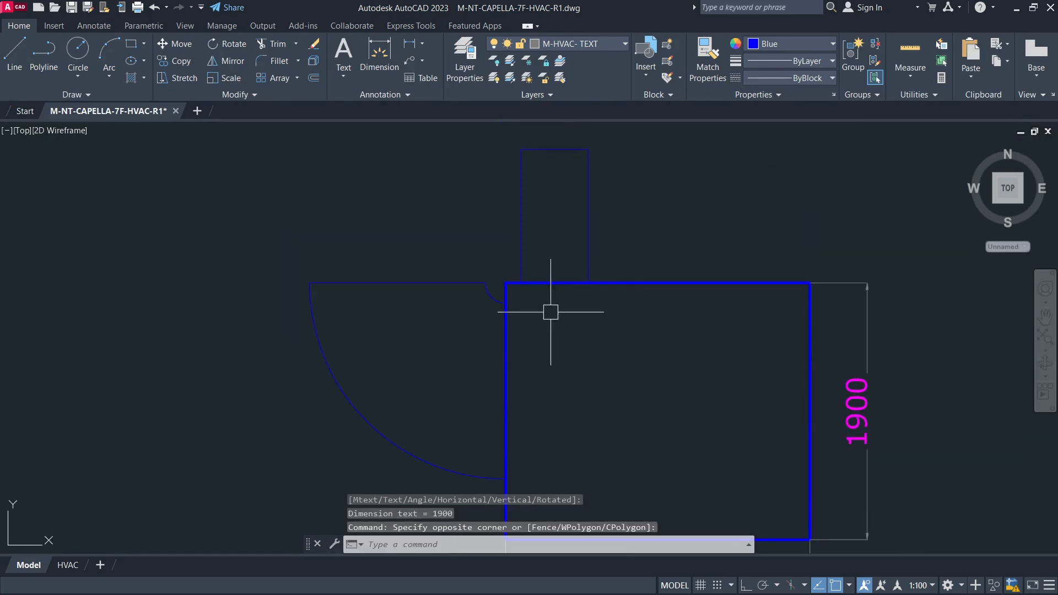
key("space")
key("space")
left_click(548, 173)
left_click(558, 155)
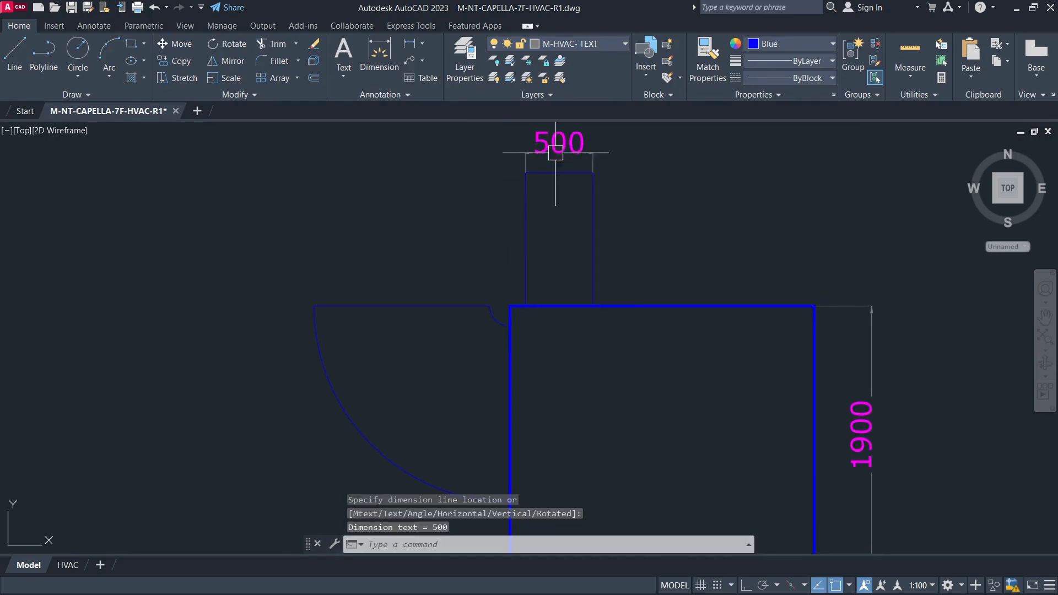
key("space")
key("space")
left_click(510, 344)
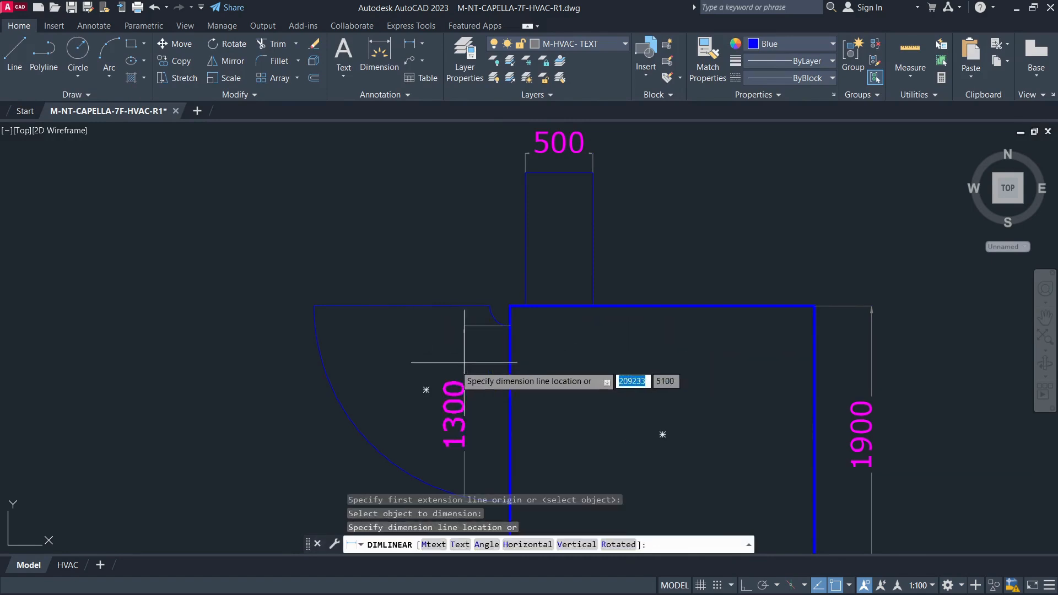
left_click(426, 390)
Dimension the offsets from the AHU's upper corner shared by both ducts to the curved duct's opening and the narrow duct's near edge
scroll(499, 310, "up", 5)
key("space")
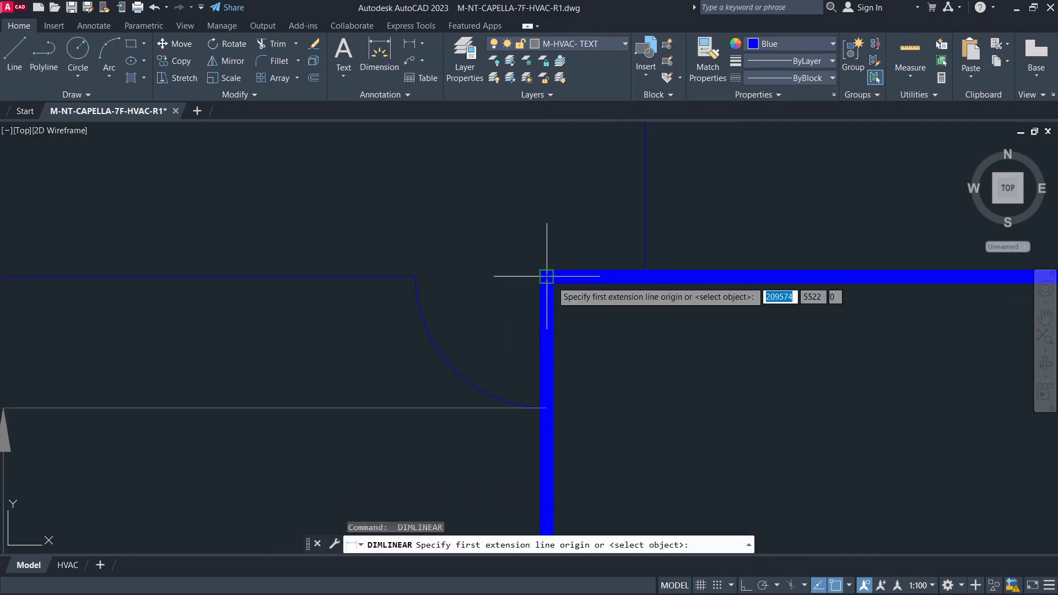
left_click(547, 275)
left_click(546, 408)
left_click(273, 214)
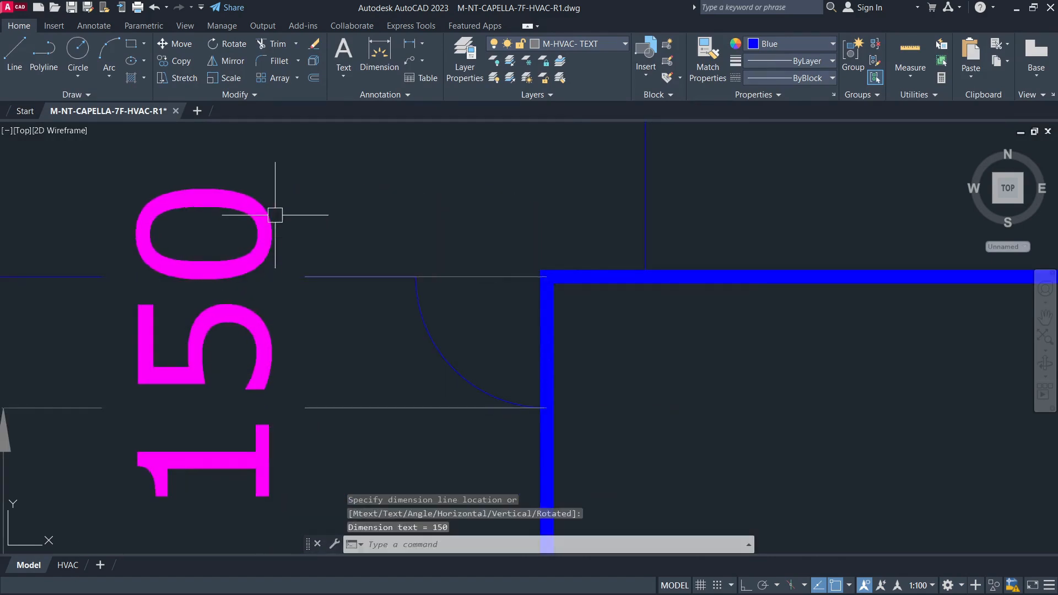
key("space")
left_click(538, 284)
left_click(650, 284)
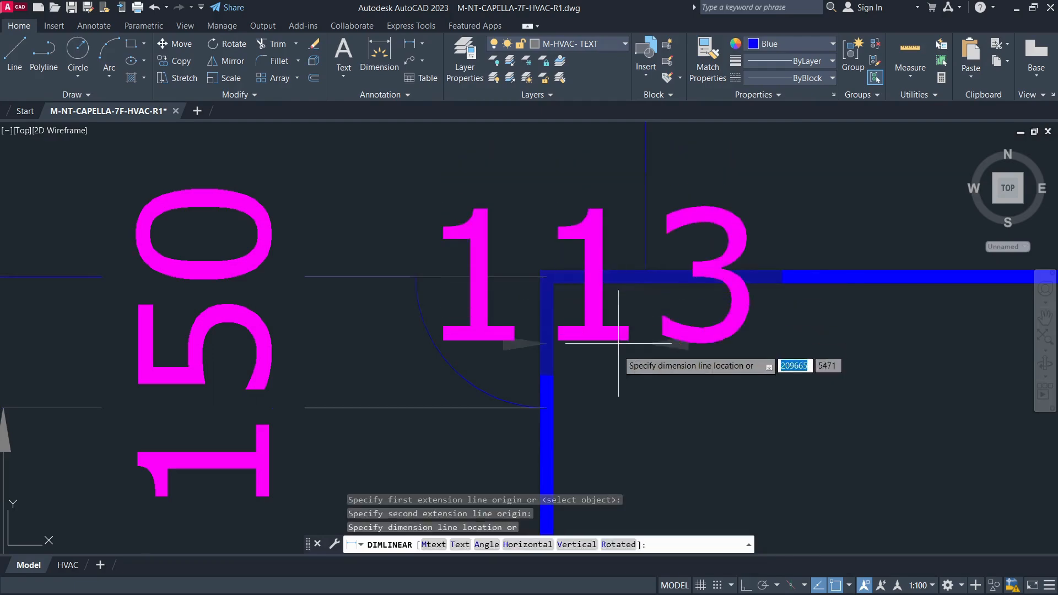
scroll(613, 366, "down", 5)
left_click(528, 278)
scroll(562, 342, "down", 5)
scroll(496, 260, "up", 5)
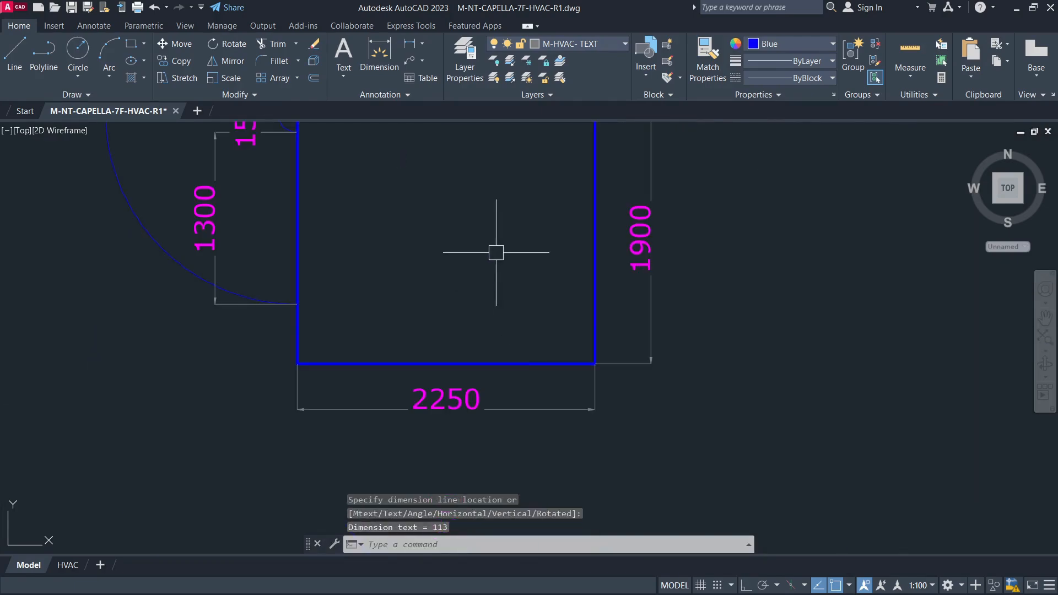
Inspect the AHU family in Revit's 3D view and return to the AutoCAD HVAC drawing
middle_click_drag(470, 190, 495, 306)
middle_click(495, 307)
middle_click(496, 307)
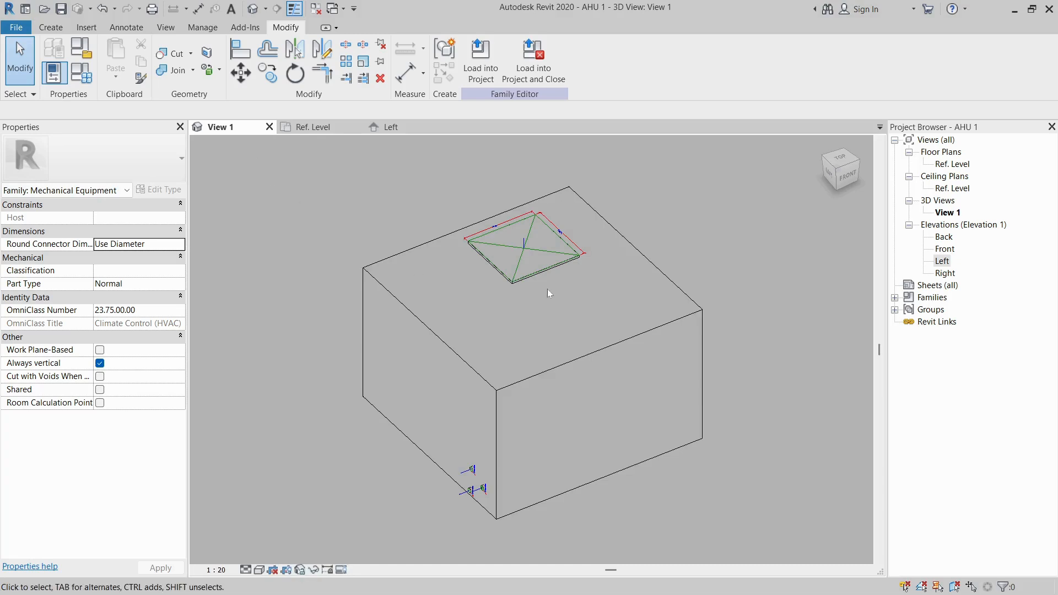
scroll(548, 293, "down", 3)
mouse_move(548, 293)
middle_mouse_down("shift")
mouse_move(505, 214)
mouse_move(486, 367)
mouse_move(372, 311)
middle_mouse_up("shift")
key("alt+Tab")
key("Tab")
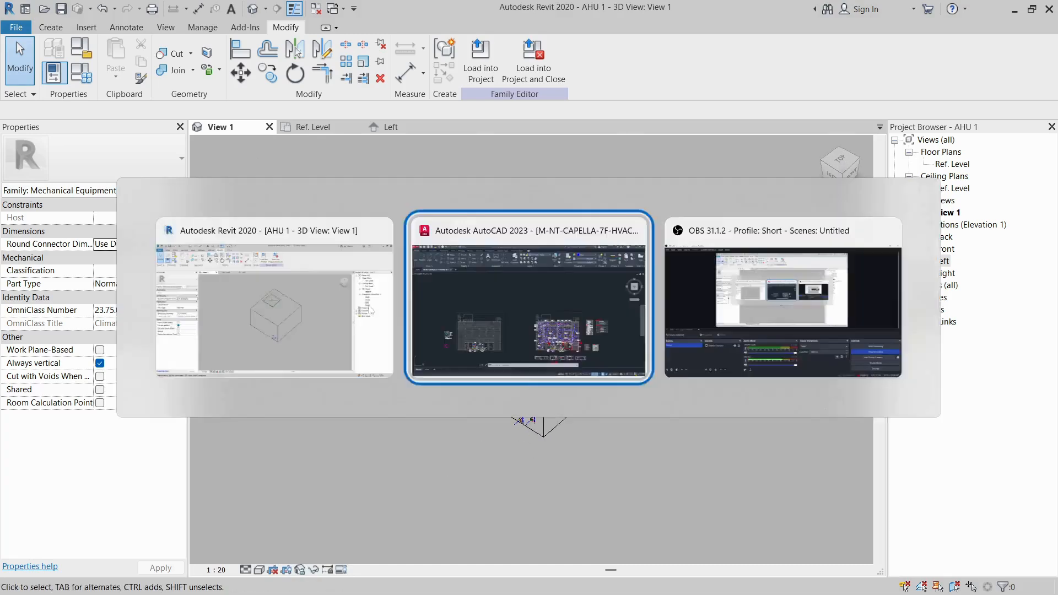